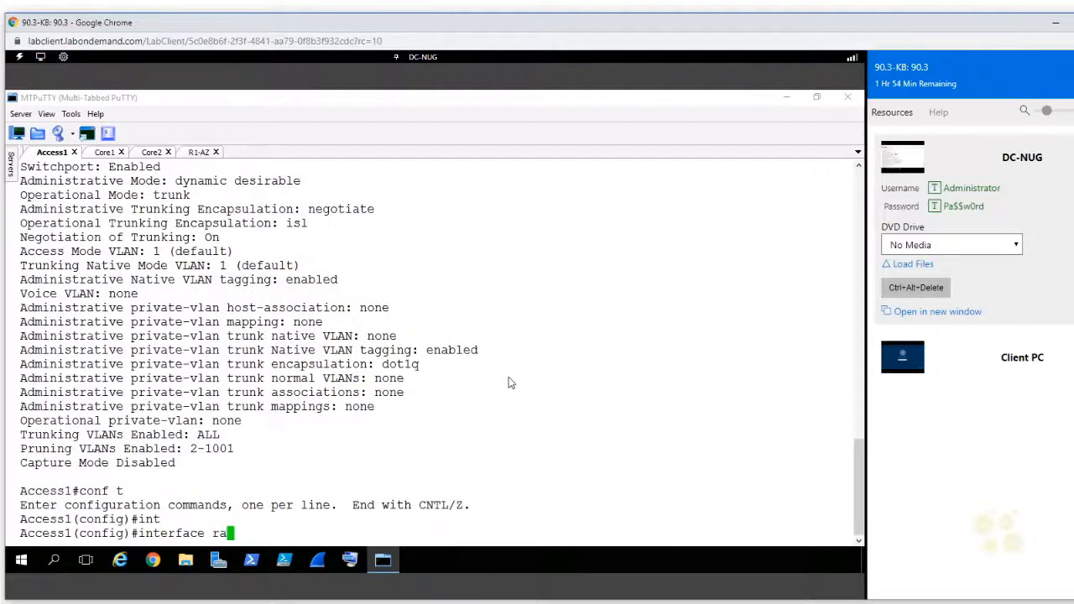
Step: Enter configuration mode for the interface range gi0/1-2 on Access1
type("gi0/1-2")
key("Return")
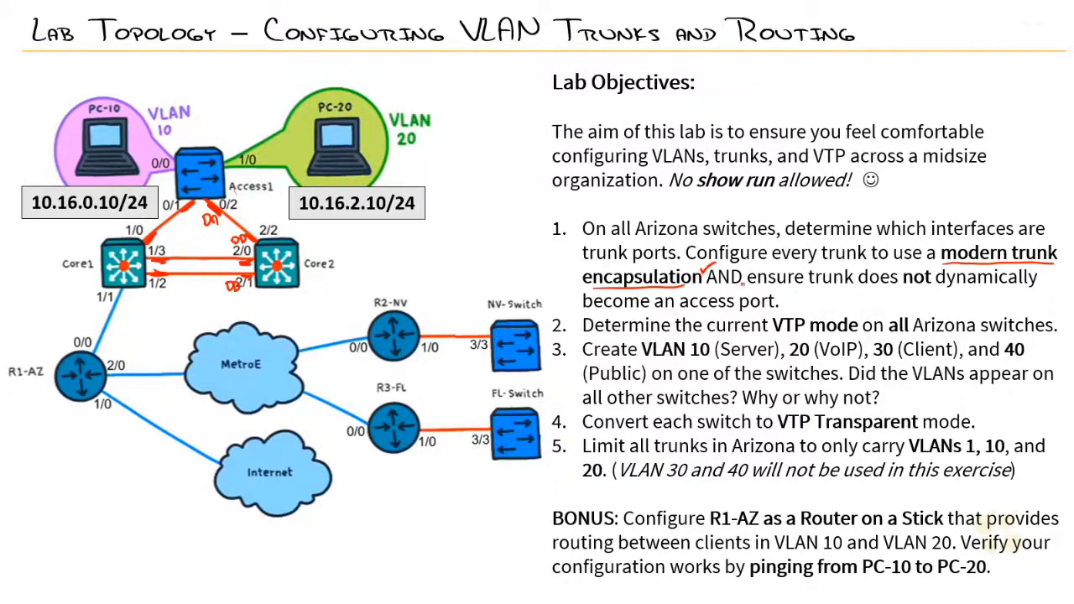
Step: Underline "not" and "access port" in the first lab objective and examine the administrative mode in Access1's switchport output
left_click_drag(904, 289, 932, 289)
left_click_drag(683, 311, 779, 310)
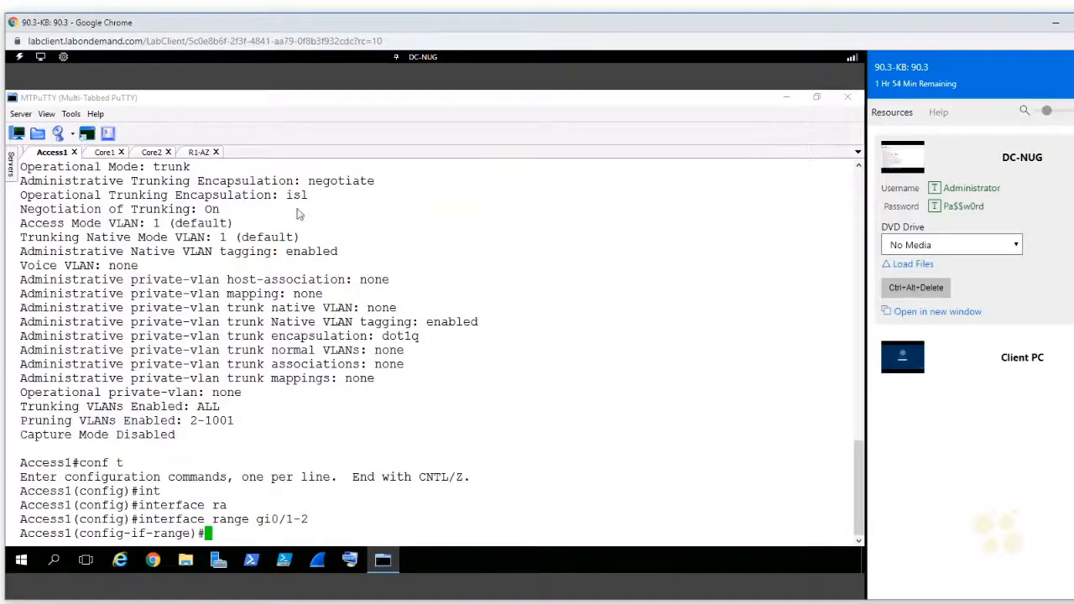
scroll(218, 223, "up", 7)
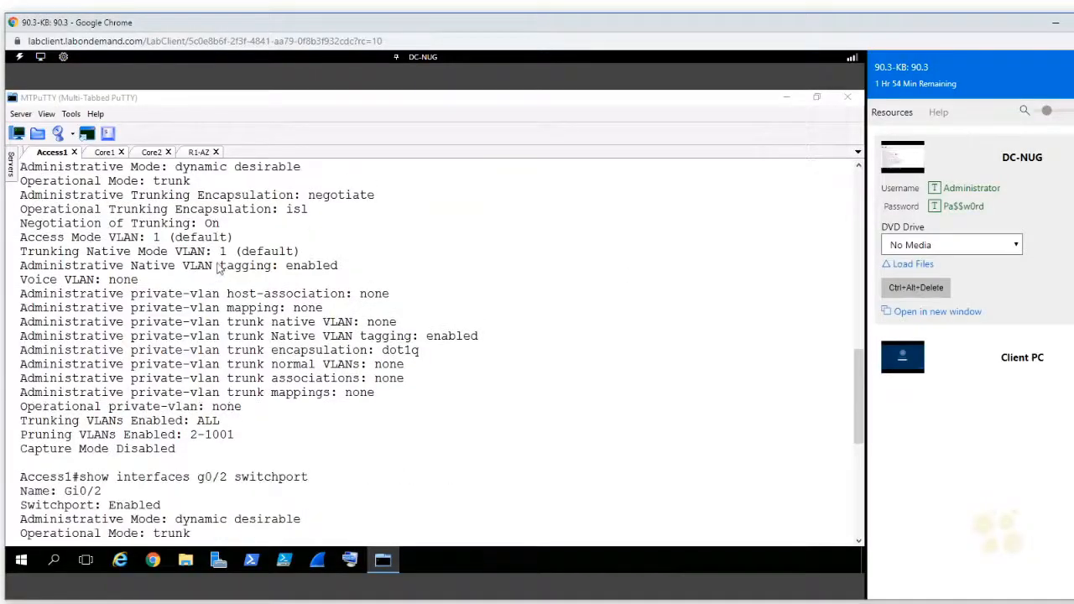
left_click_drag(309, 174, 166, 168)
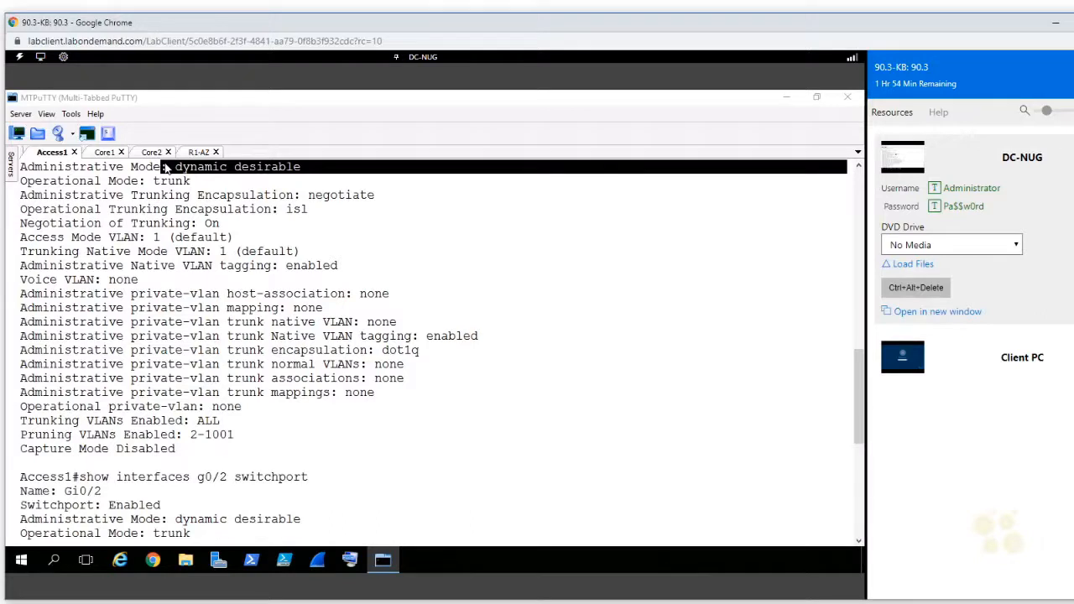
triple_click(198, 169)
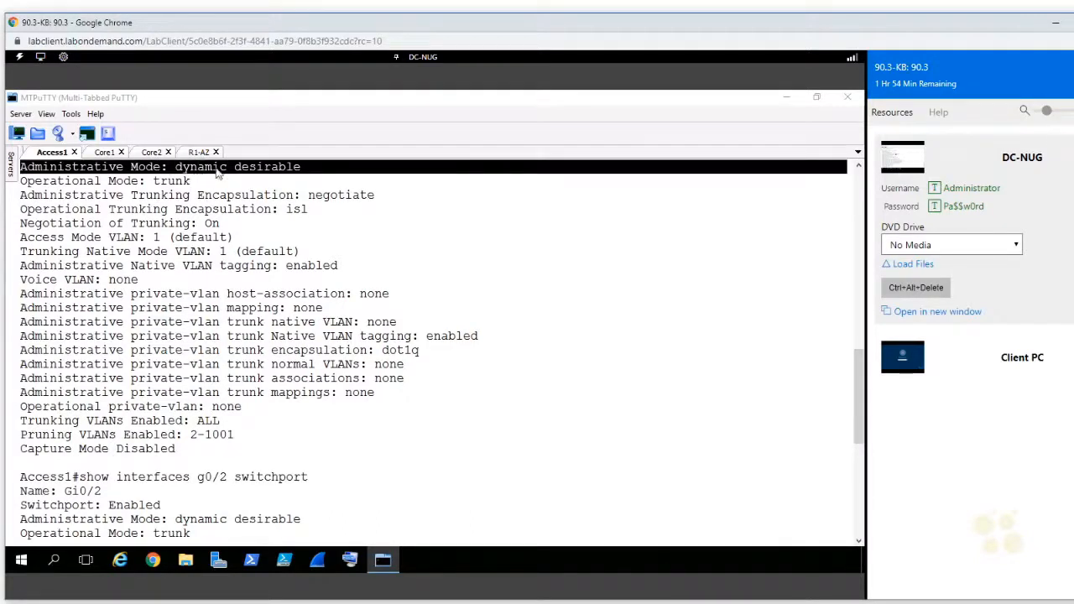
left_click(376, 364)
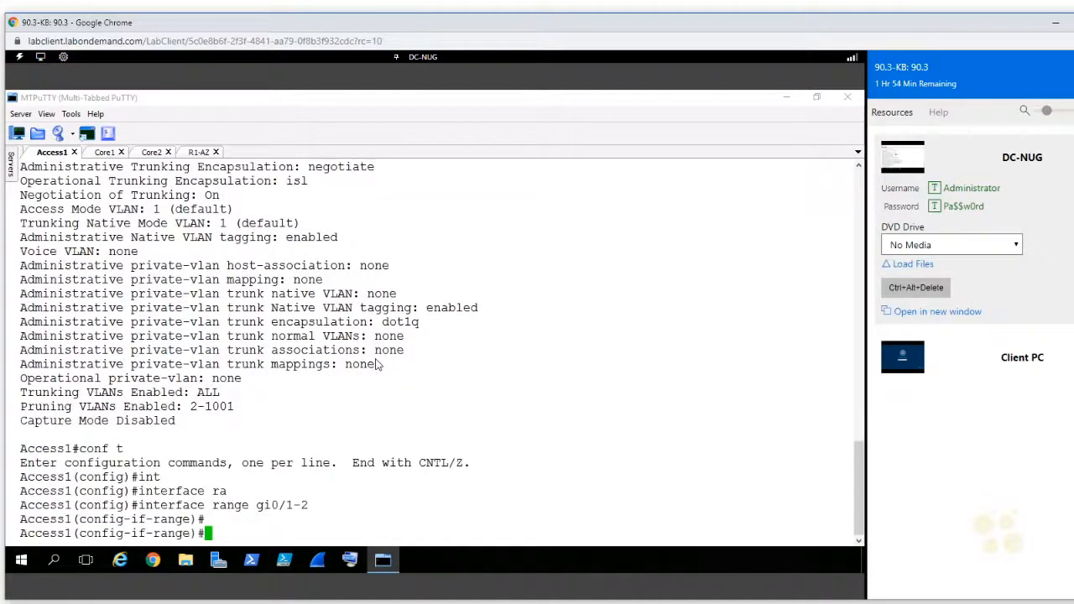
Step: List the trunk encapsulation options on Access1 and set interfaces gi0/1-2 to dot1q
type("interface range gi0/1-2")
type("sw")
key("Tab")
type("tr")
key("Tab")
type("en")
key("Tab")
type("?")
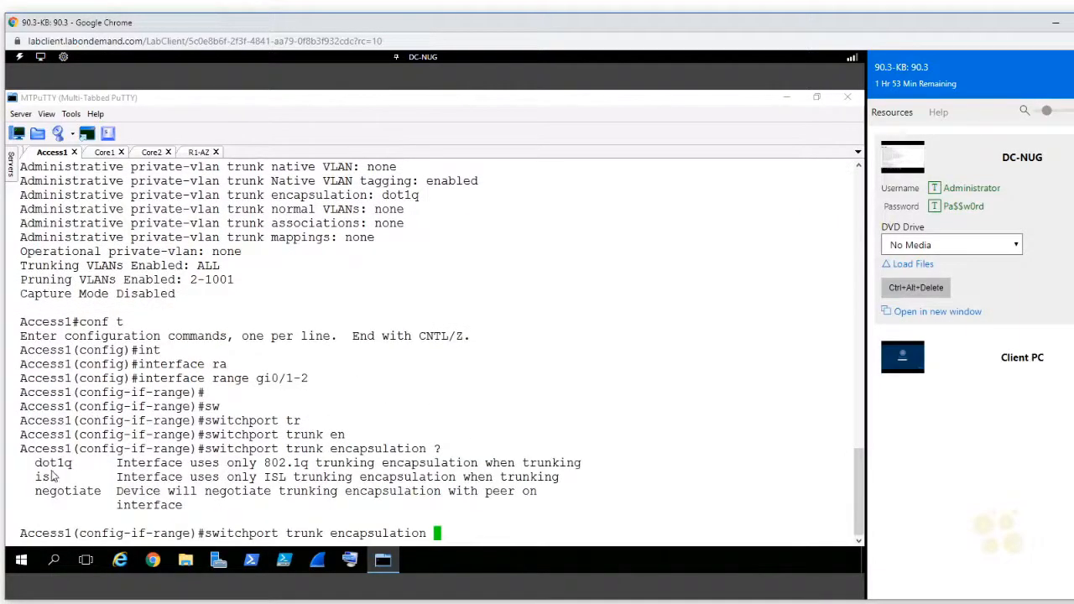
double_click(52, 466)
right_click(367, 397)
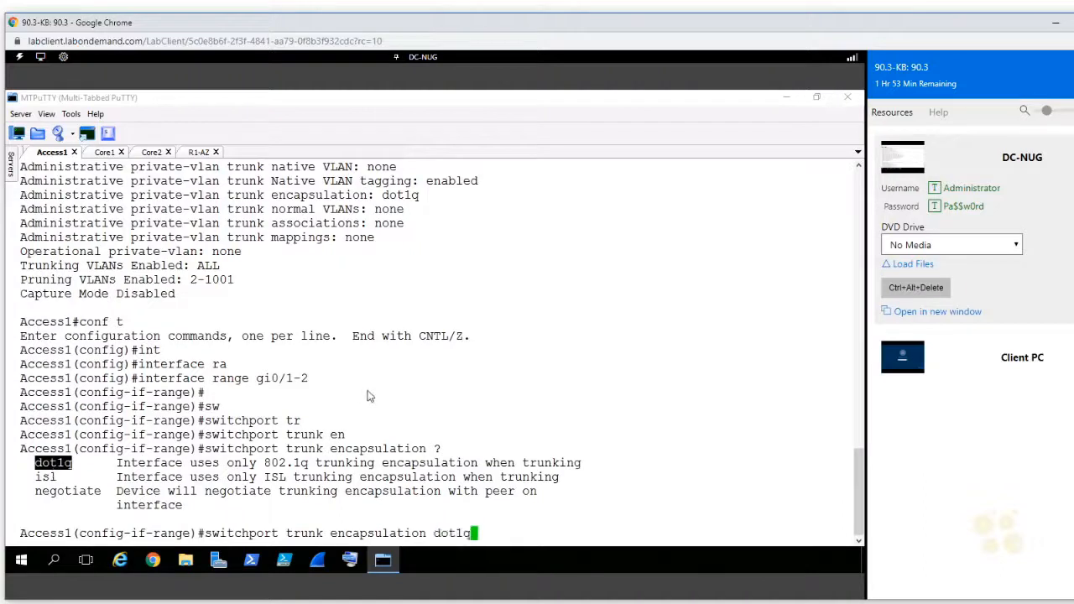
key("Return")
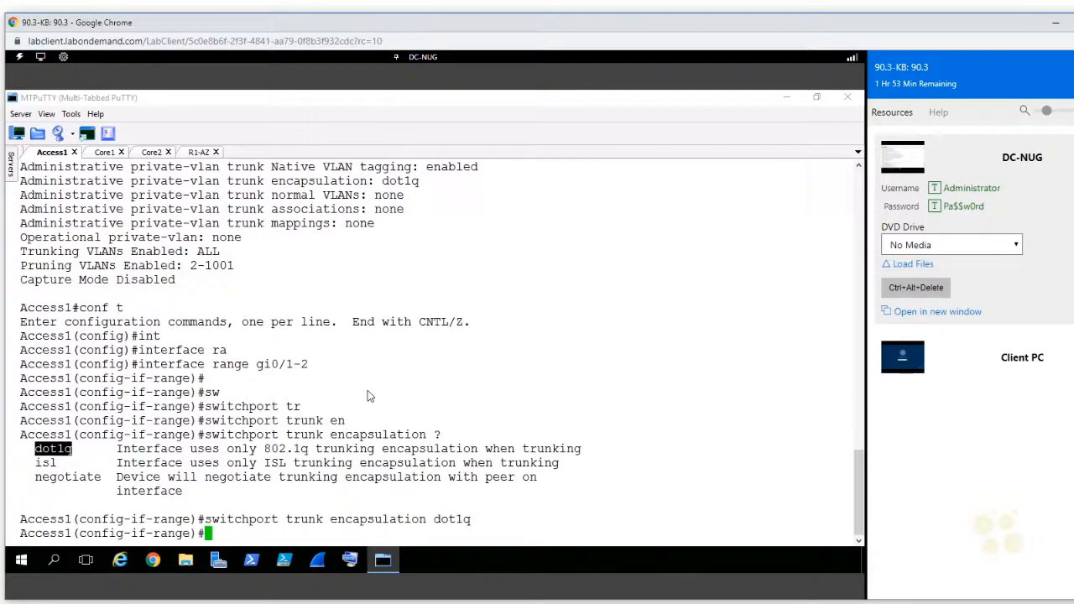
Step: Set the switchport mode of Access1's interfaces gi0/1-2 to trunk
type("sw")
key("Tab")
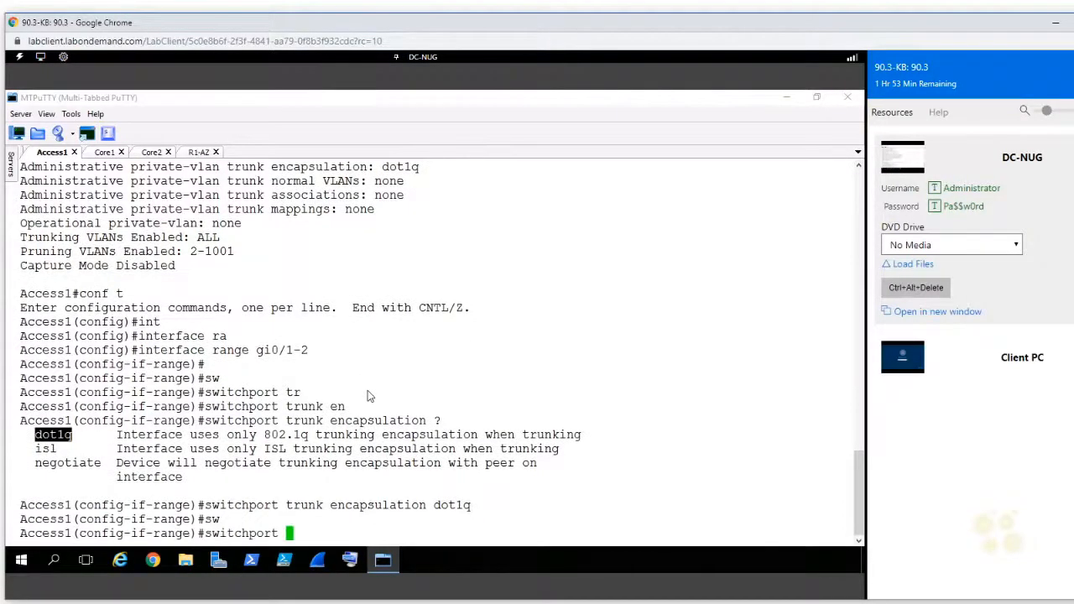
type("mo")
key("Tab")
type("tr")
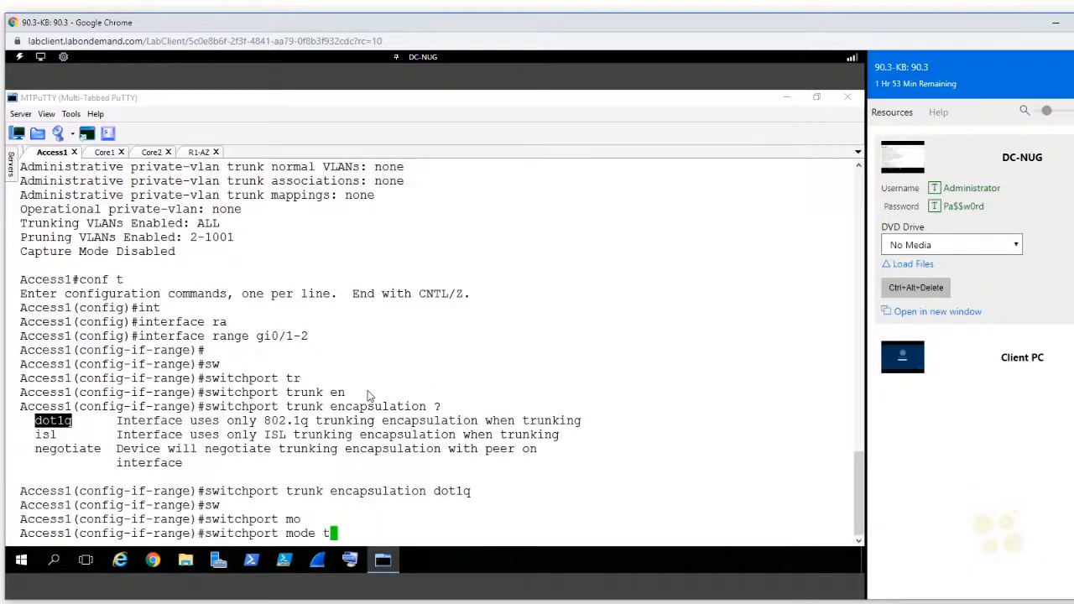
key("Tab")
Step: List the available switchport modes on Access1 and apply trunk mode to gi0/1-2 again
key("BackSpace")
key("BackSpace")
key("BackSpace")
key("BackSpace")
key("BackSpace")
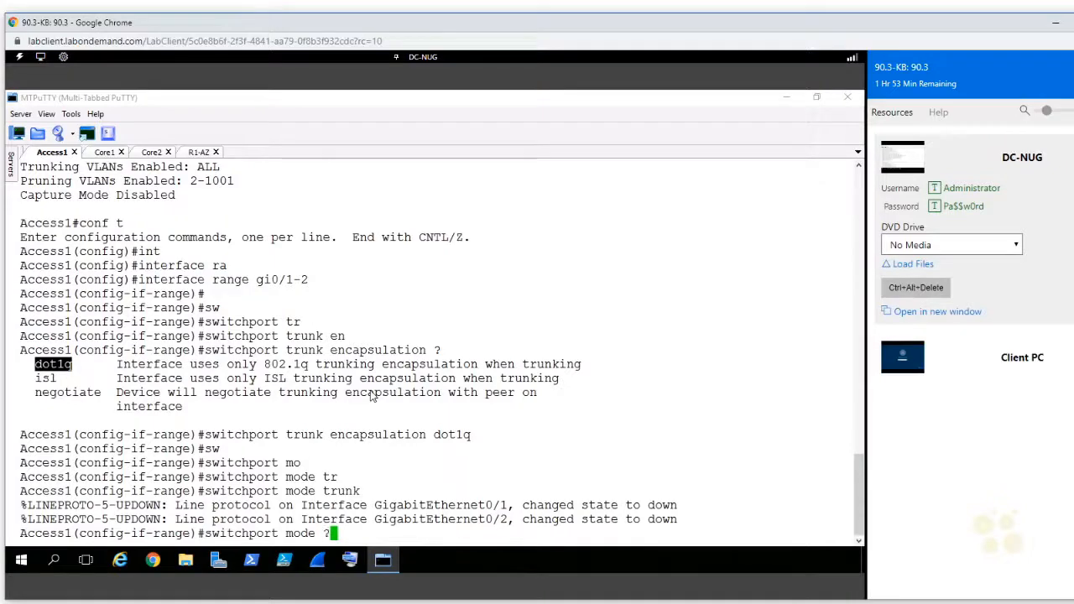
type("?")
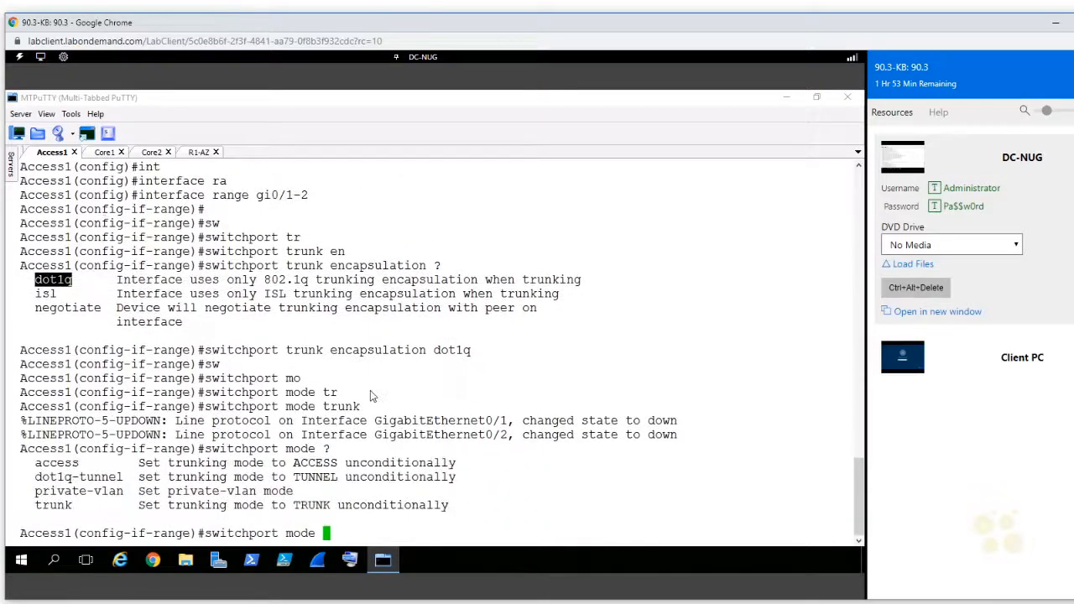
double_click(60, 505)
right_click(625, 400)
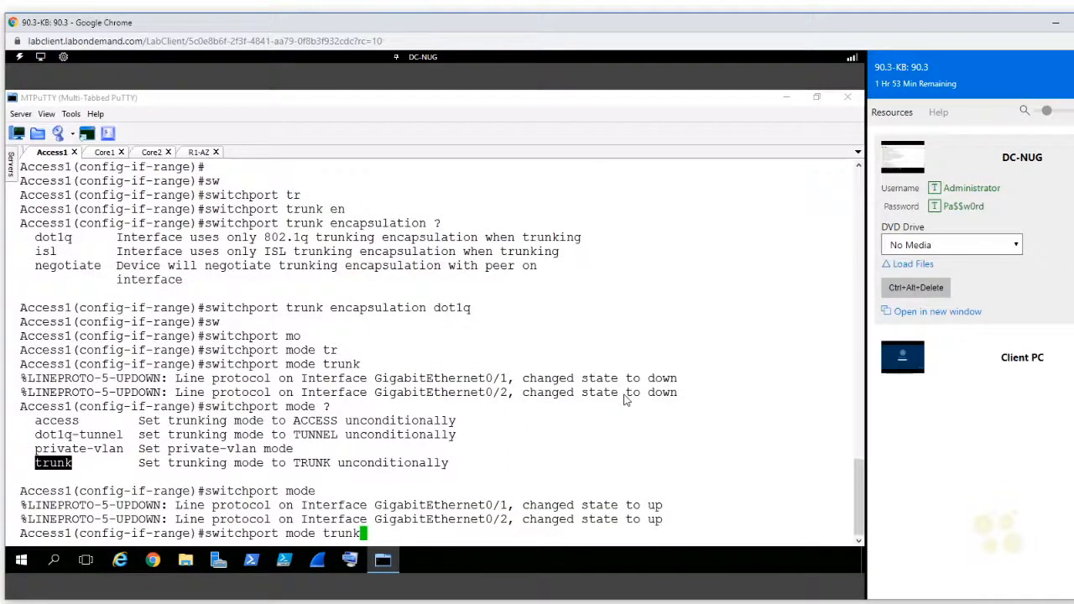
key("Return")
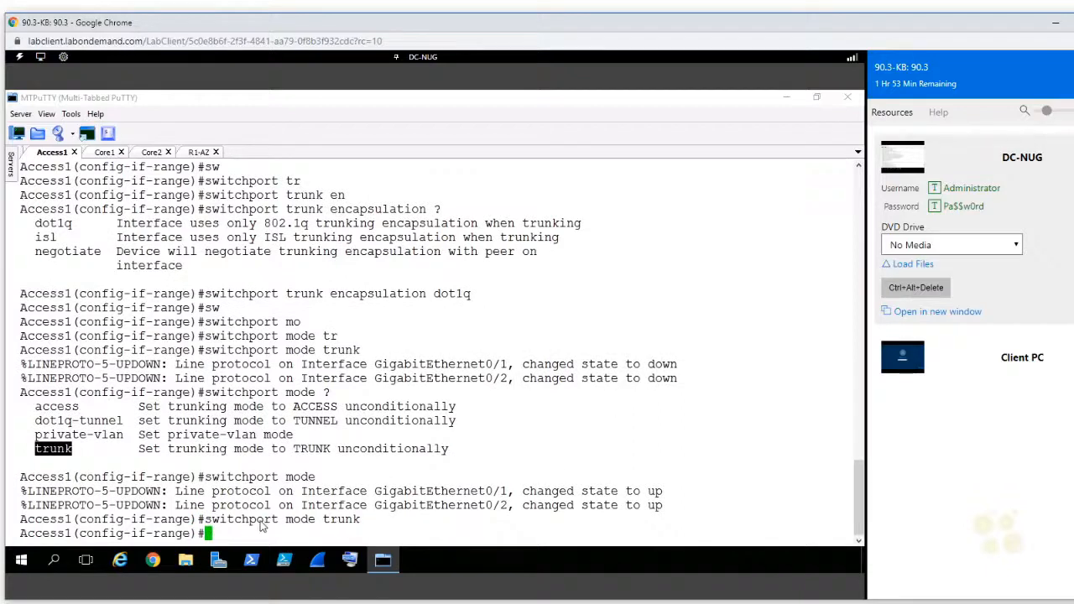
Step: Switch to the Core1 session and enter configuration mode for interface gi1/0
left_click(99, 154)
type("conf t")
key("Return")
type("int ")
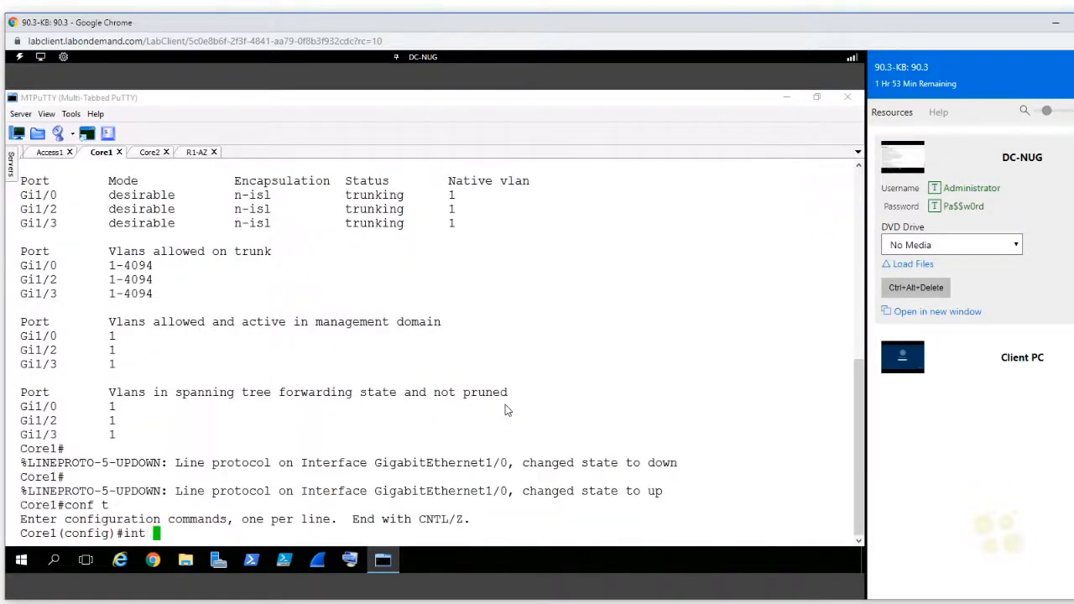
type("gi1/0")
key("Return")
Step: Try to set the switchport mode of Core1's interface gi1/0 to trunk
type("sw mo t")
key("BackSpace")
key("BackSpace")
key("BackSpace")
key("BackSpace")
key("BackSpace")
key("BackSpace")
type("~")
key("Tab")
key("BackSpace")
key("BackSpace")
key("Tab")
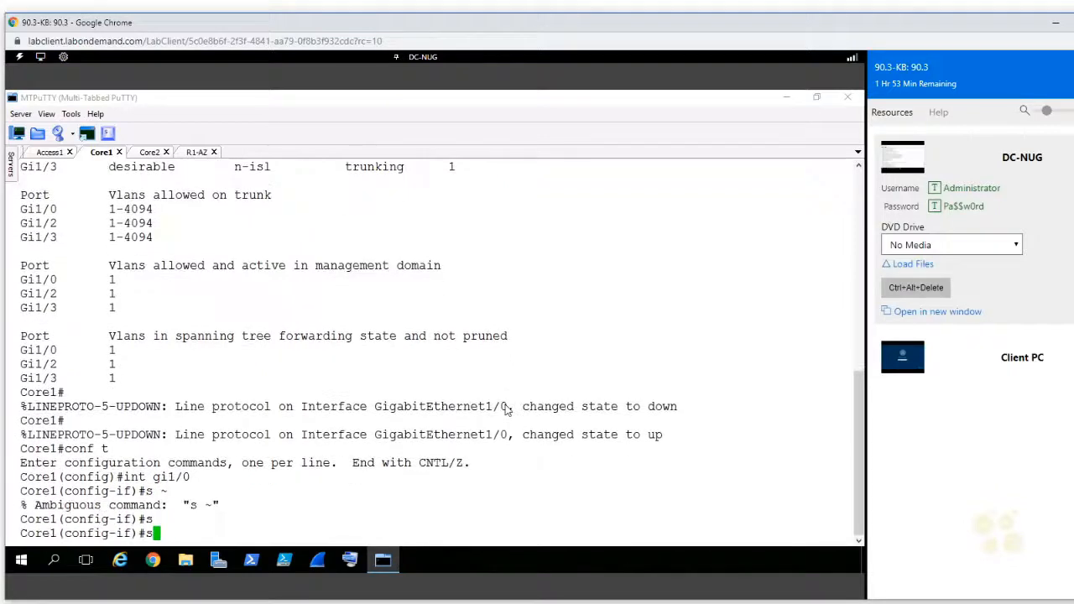
type("w")
key("Tab")
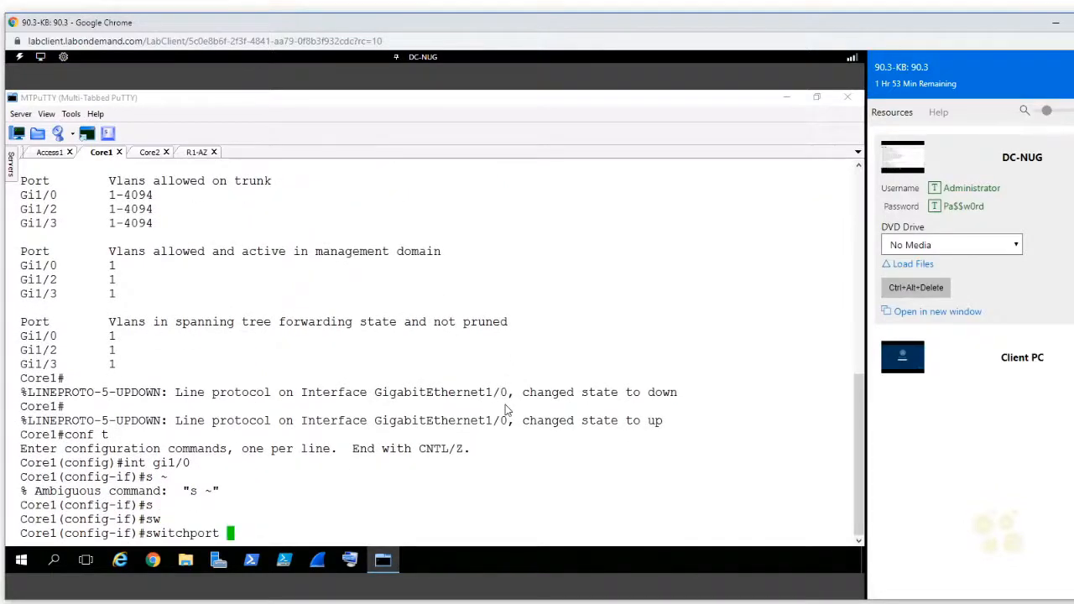
type("mo")
key("Tab")
type("tr")
key("Tab")
key("Return")
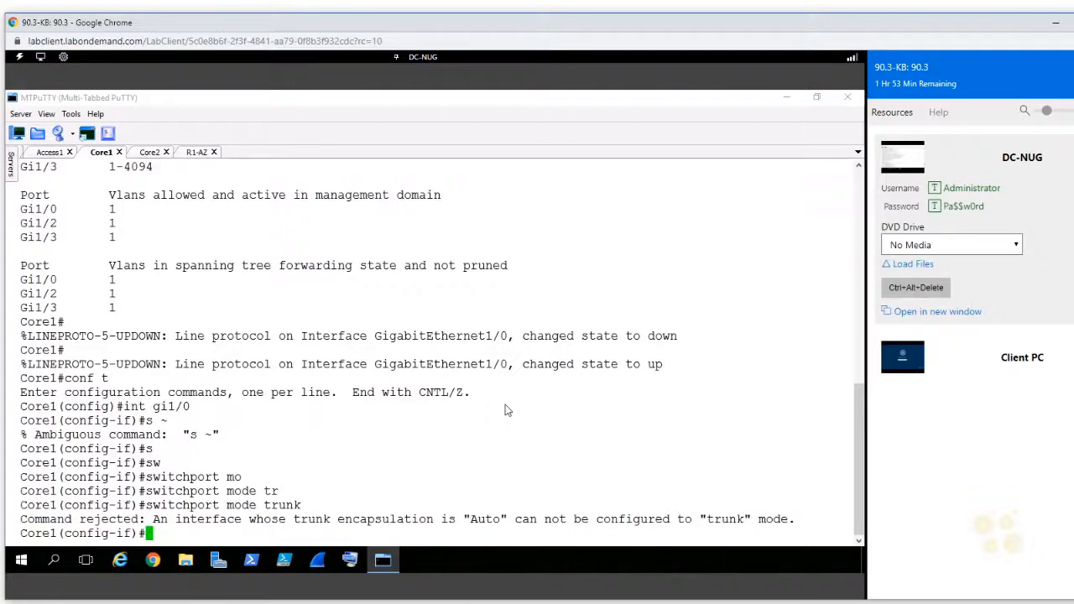
Step: Set the trunk encapsulation of Core1's interface gi1/0 to dot1q
type("sw")
key("Tab")
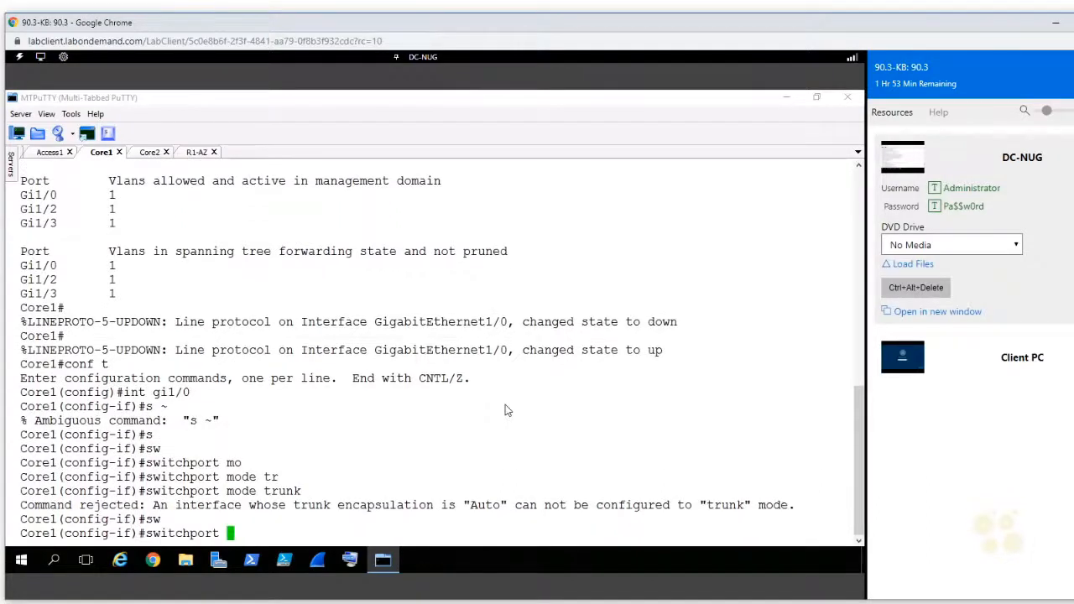
type("tr")
key("Tab")
type("en")
key("Tab")
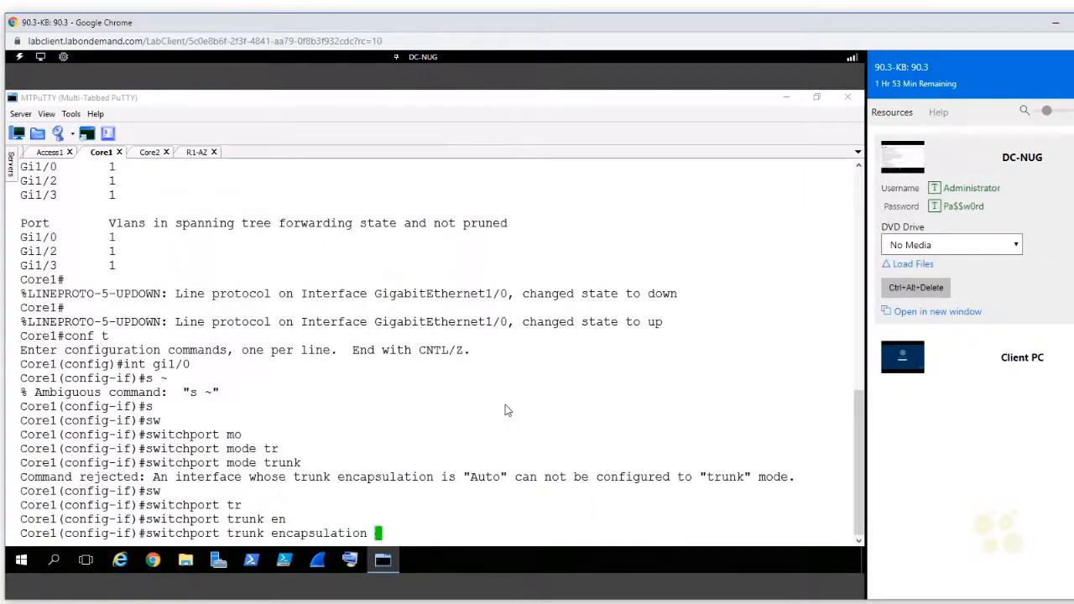
type("do")
key("Tab")
key("Return")
Step: Set Core1's interface gi1/0 to switchport mode trunk by reusing the earlier command
key("Up")
key("Up")
key("Return")
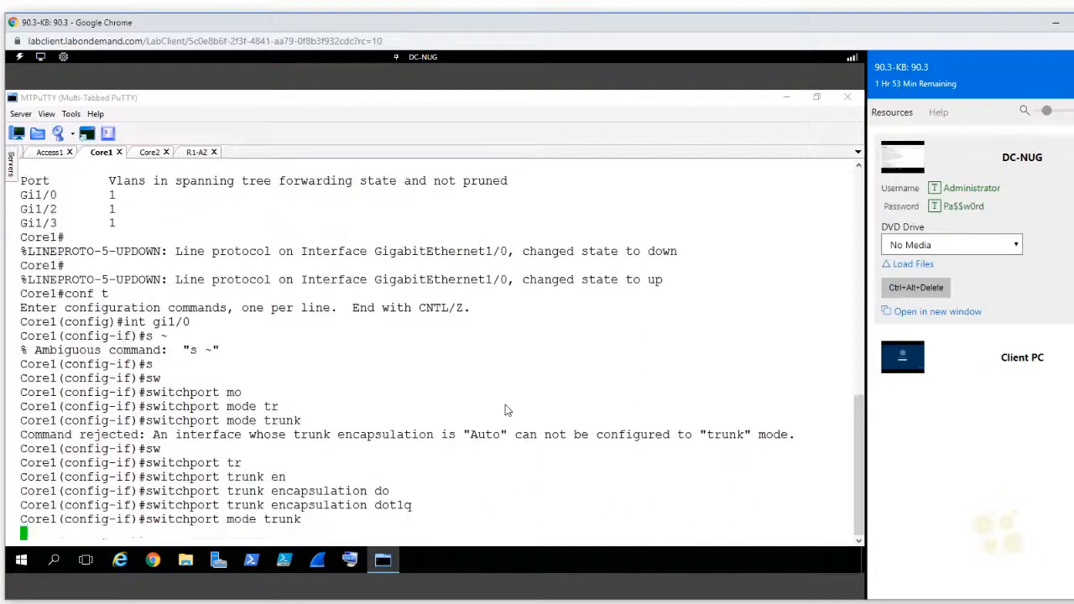
Step: Enter the interface range gi1/2-3 on Core1 and set its trunk encapsulation to dot1q
type("int ran gi1/2-3")
key("Return")
type("switchport mode trunk")
key("Up")
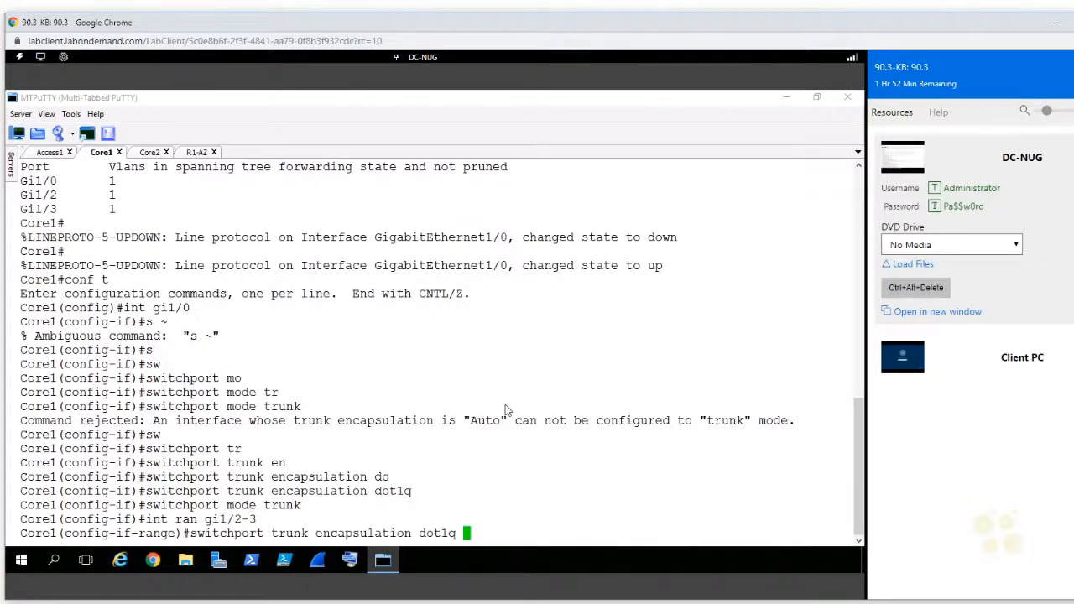
key("Return")
Step: Set Core1's interfaces gi1/2-3 to switchport mode trunk and exit to privileged mode
key("Up")
key("Up")
key("Up")
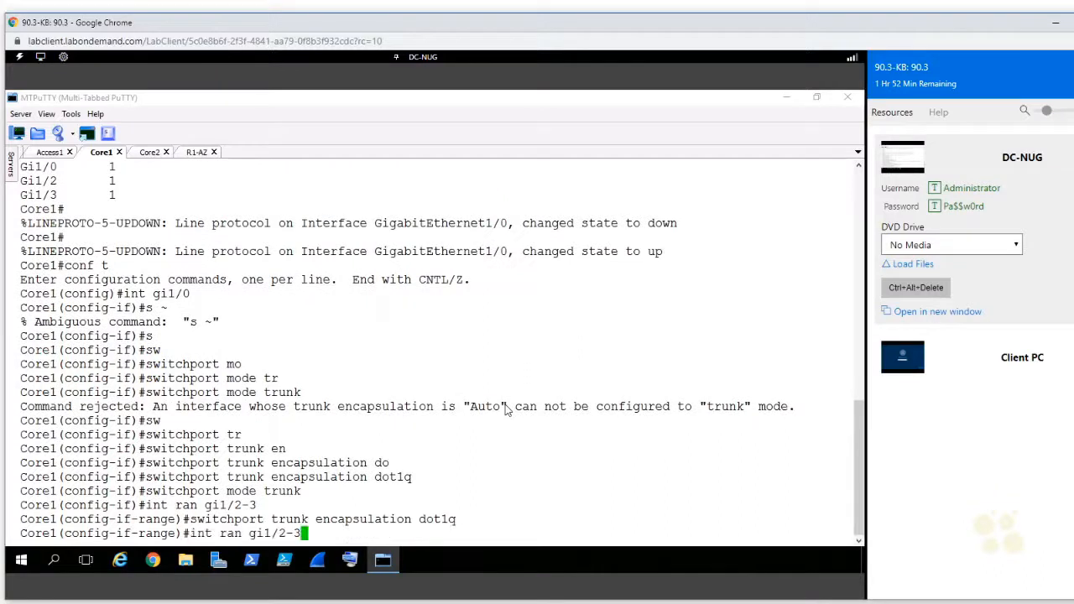
key("Return")
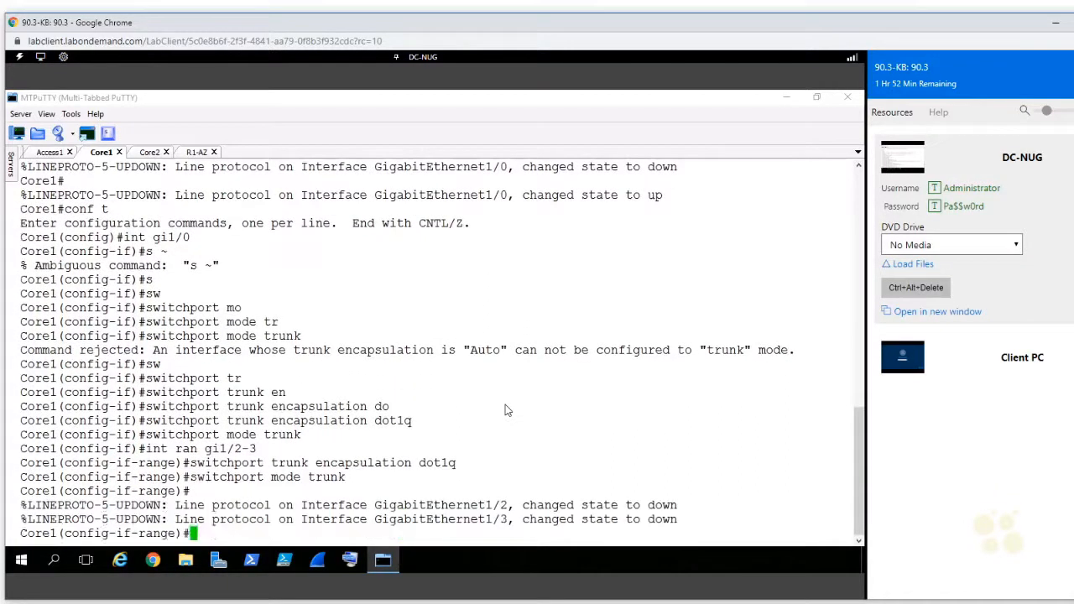
key("ctrl+z")
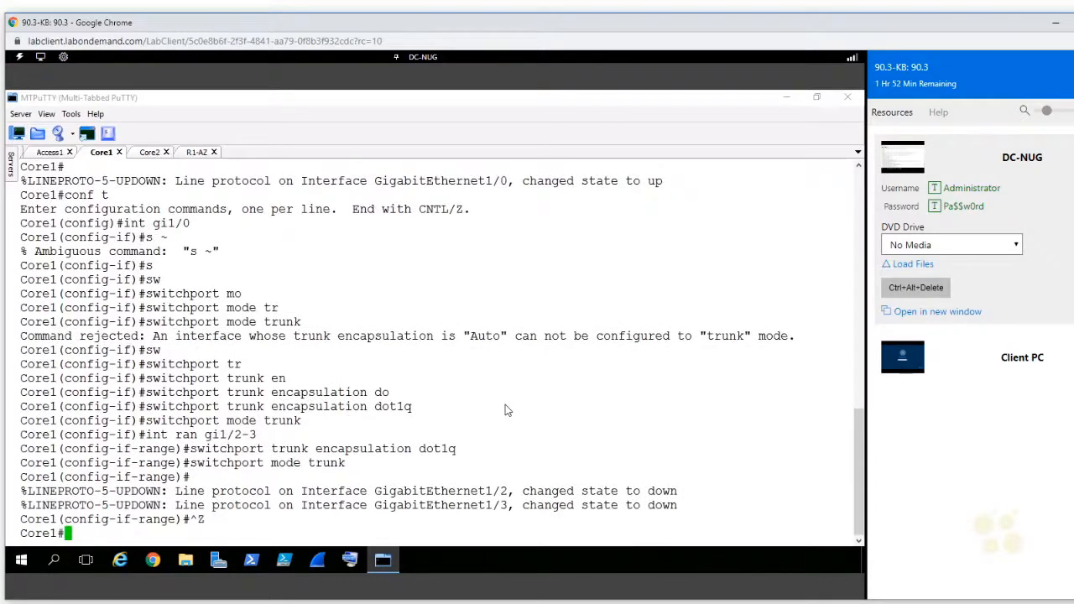
Step: Switch to the Core2 session and enter configuration mode for the interface range gi2/0-2
left_click(148, 153)
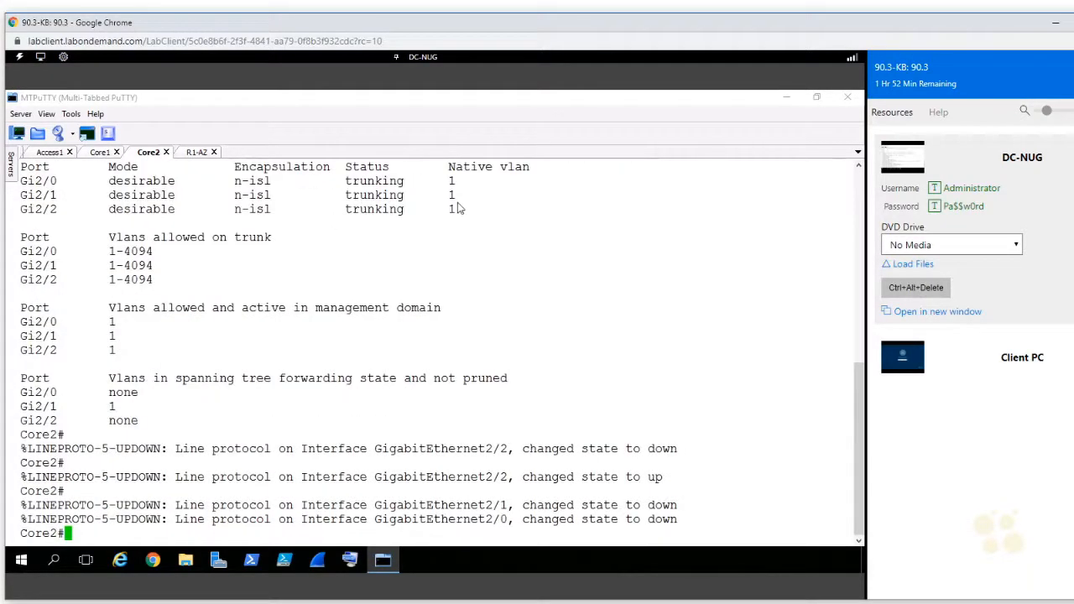
type("conf t")
key("Return")
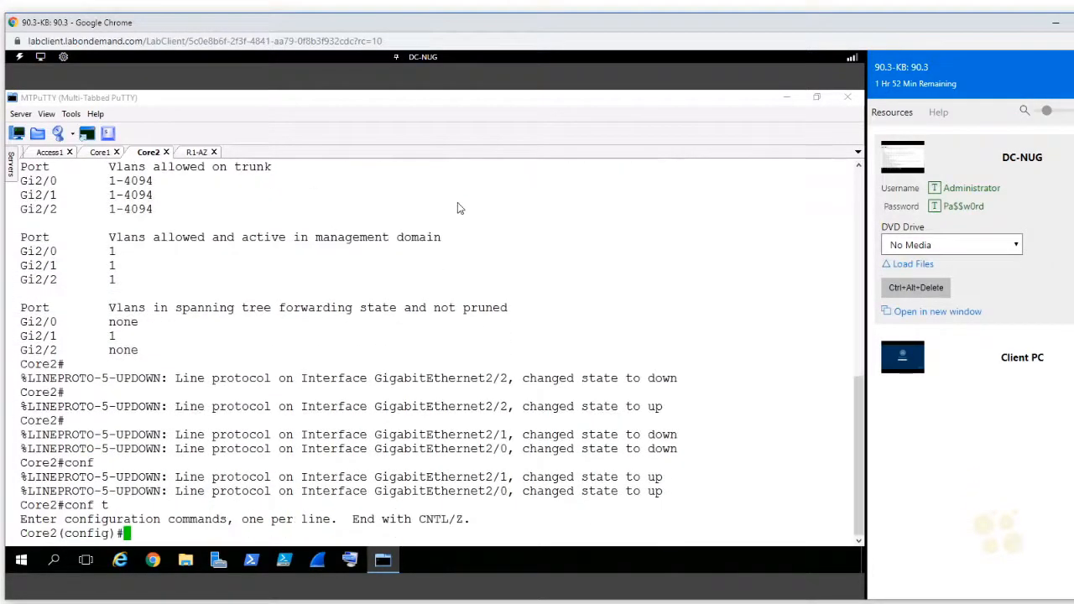
type("int")
key("Tab")
type("ra")
key("Tab")
type("gi")
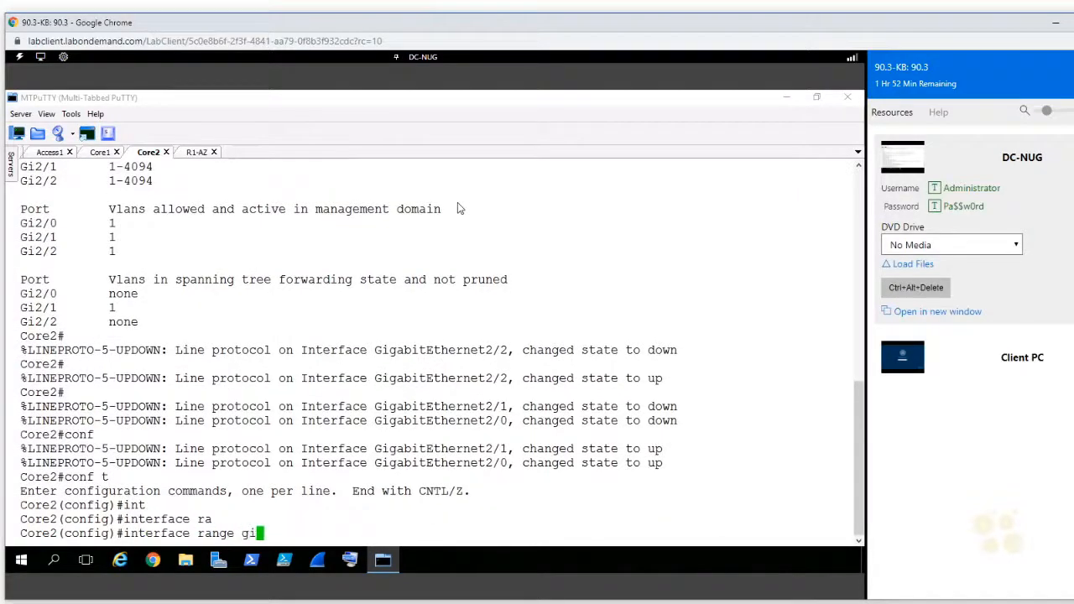
type("2/0-2")
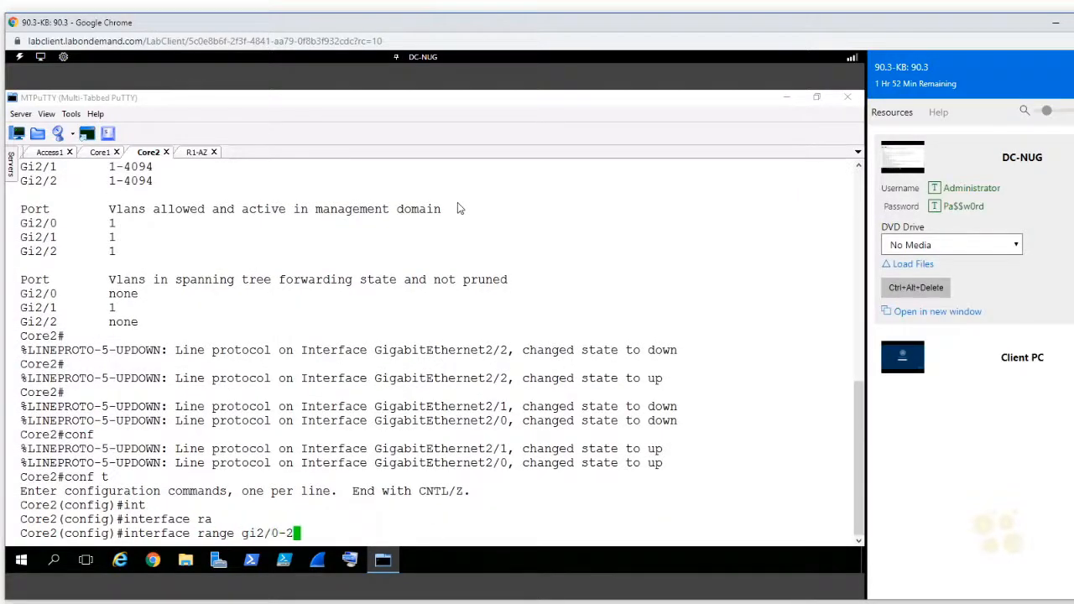
key("Return")
Step: Set the trunk encapsulation of Core2's interfaces gi2/0-2 to dot1q
type("sw")
key("Tab")
type("tr")
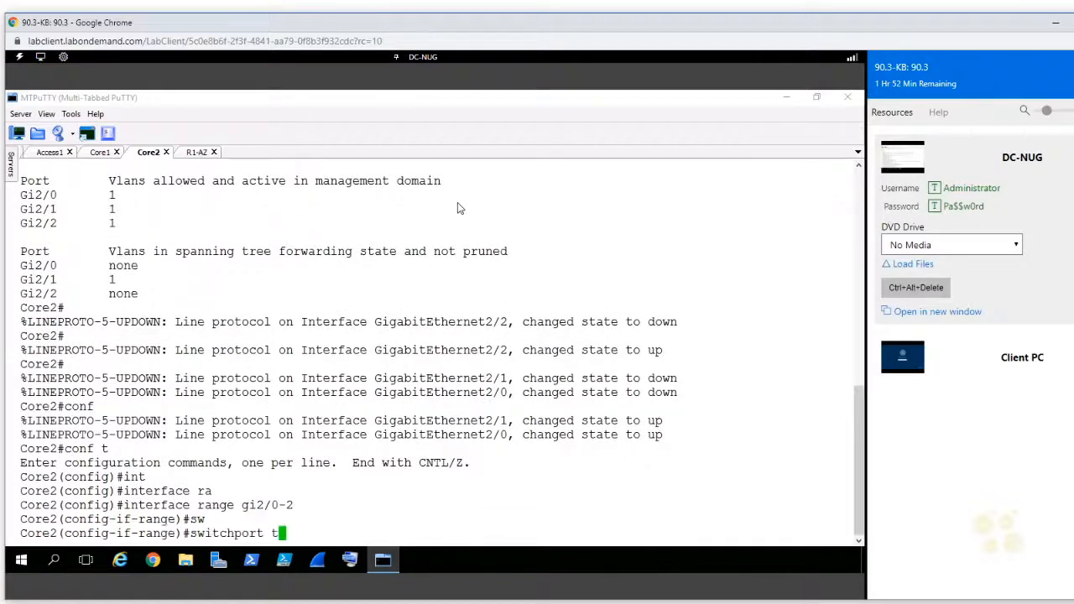
key("Tab")
type("en")
key("Tab")
type("do")
key("Tab")
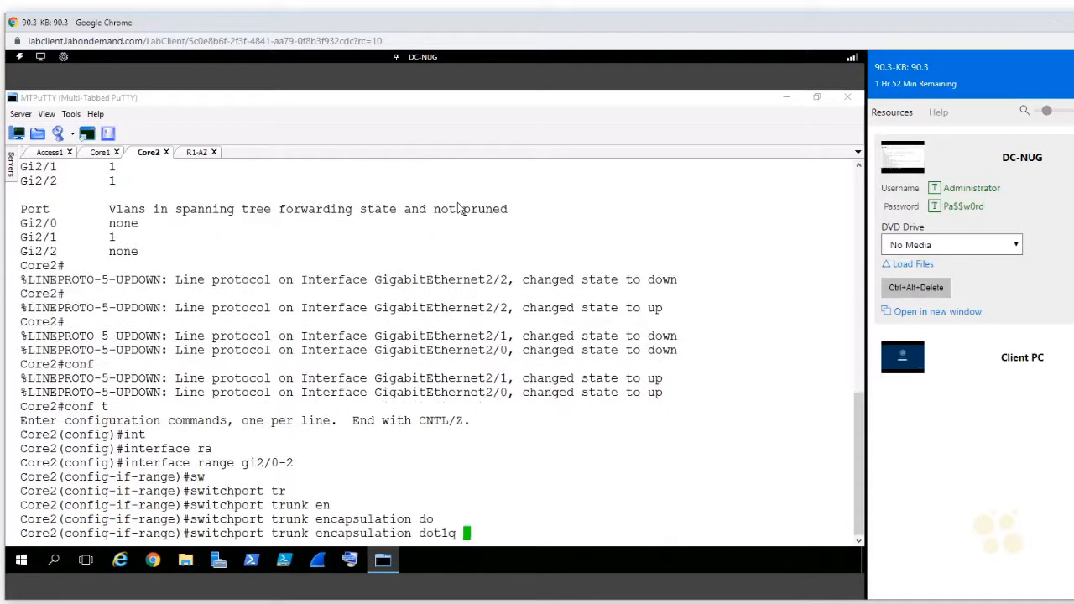
key("Return")
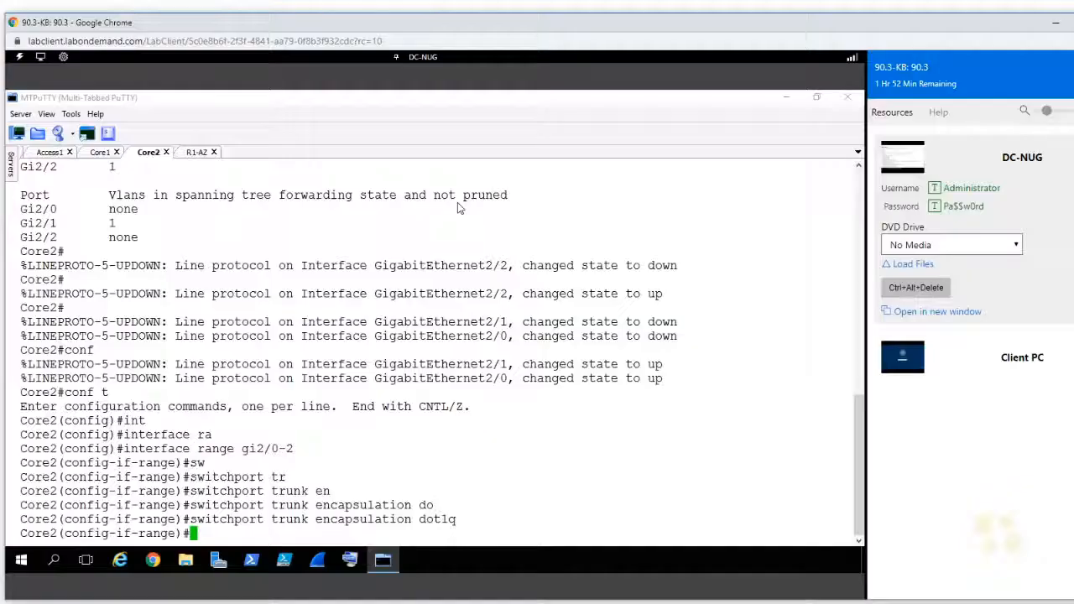
Step: Set Core2's interfaces gi2/0-2 to switchport mode trunk and exit to privileged mode
type("sw")
key("Tab")
type("mo")
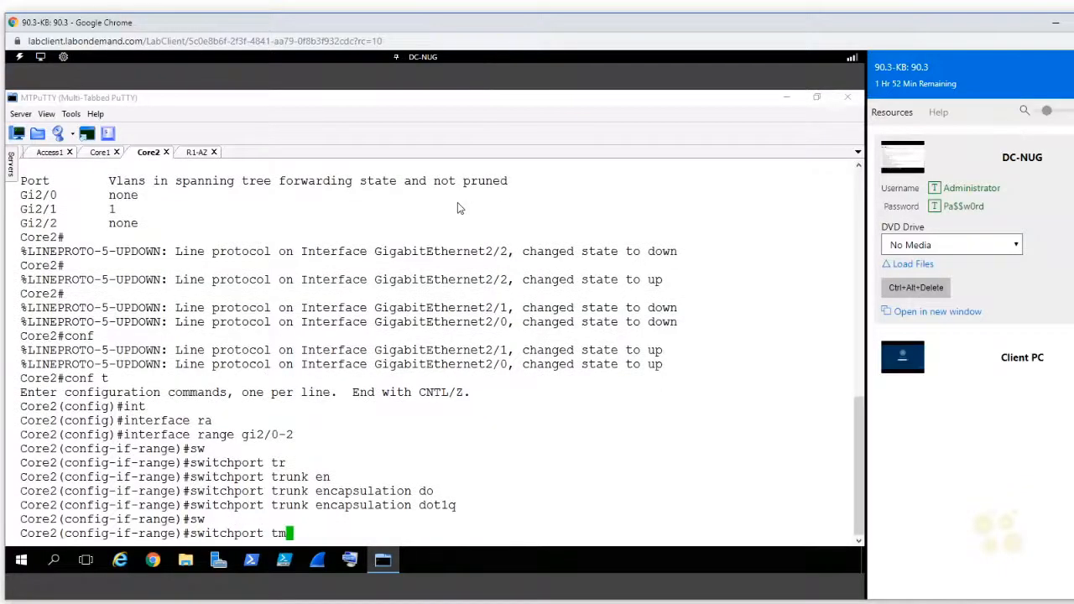
key("Tab")
type("tr")
key("Tab")
key("Return")
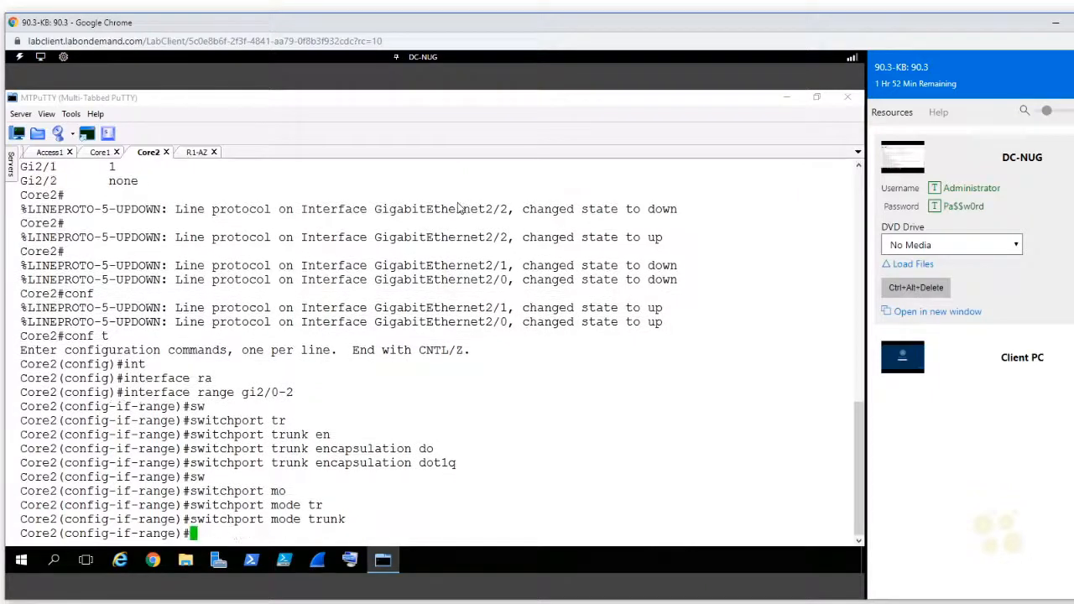
key("ctrl+z")
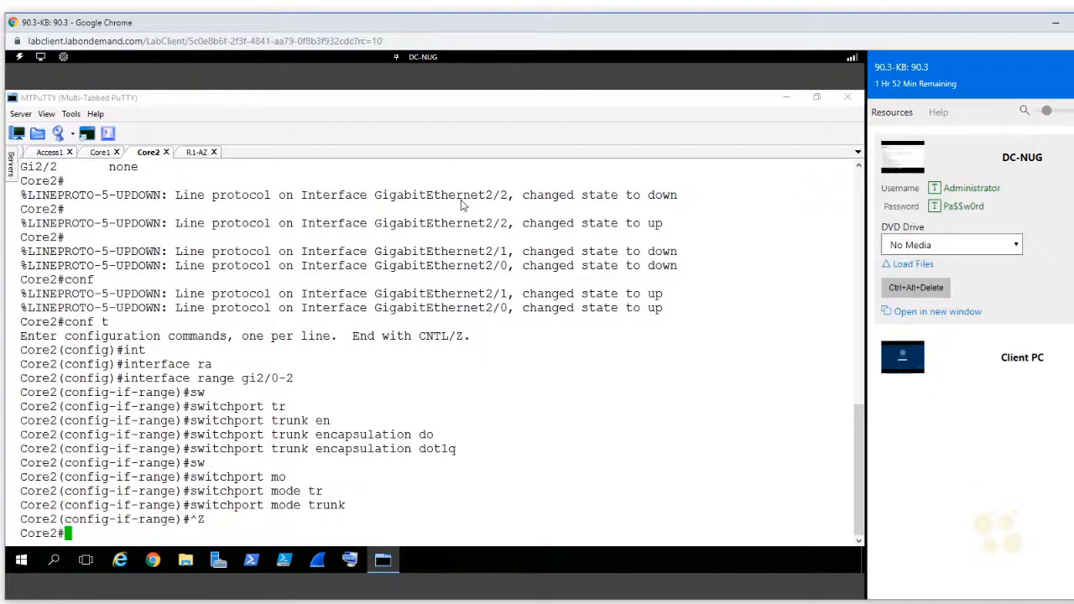
Step: Switch to the Access1 session, leave configuration mode and show the switchport details of interface gi0/1
left_click(49, 152)
left_click(590, 387)
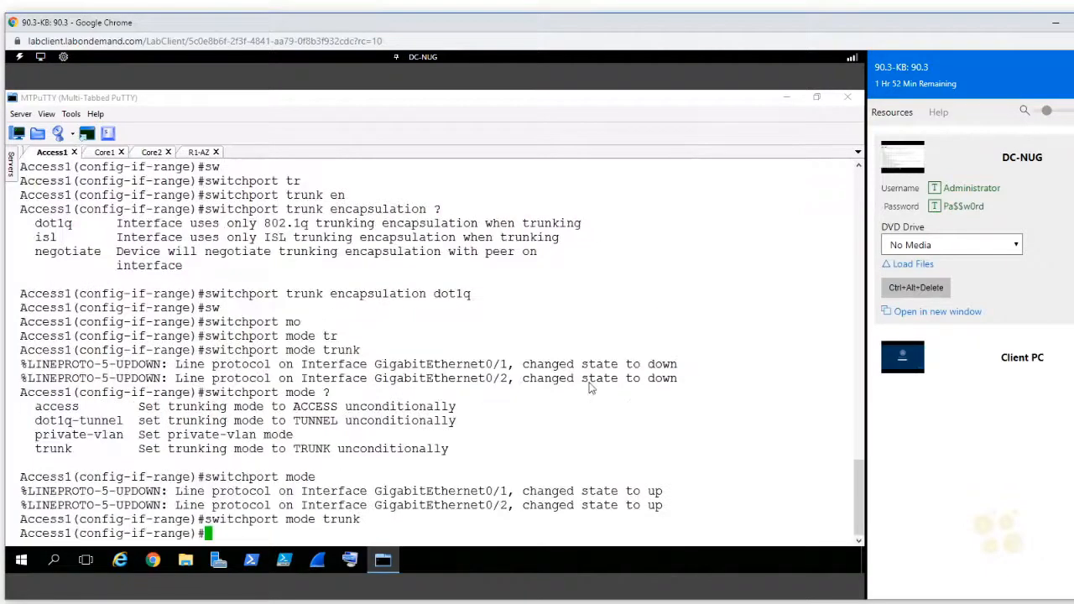
key("ctrl+z")
type("show int")
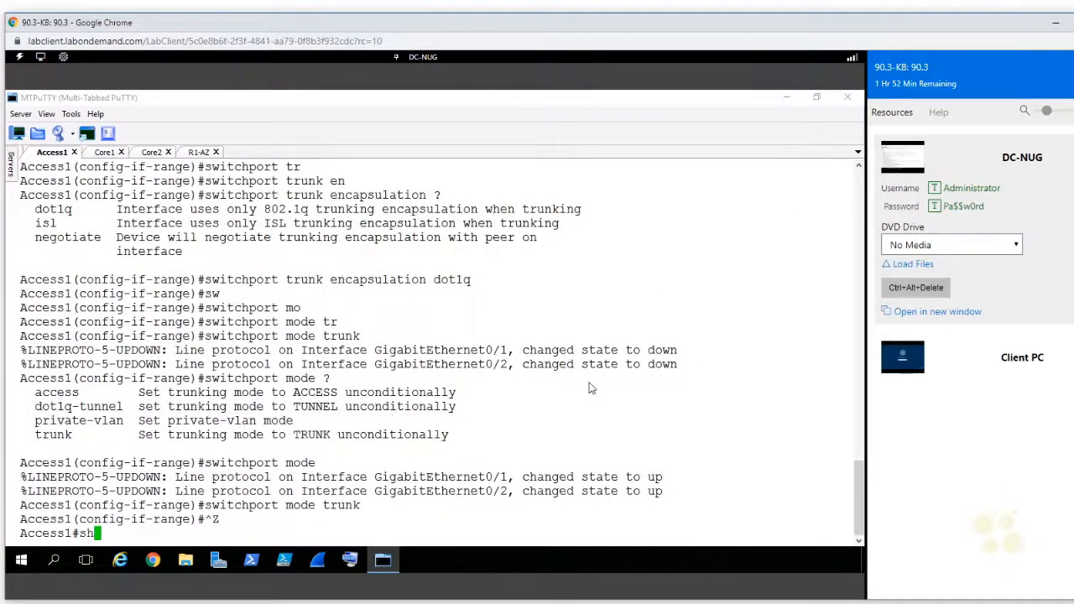
key("Tab")
type("gi0/1 sw")
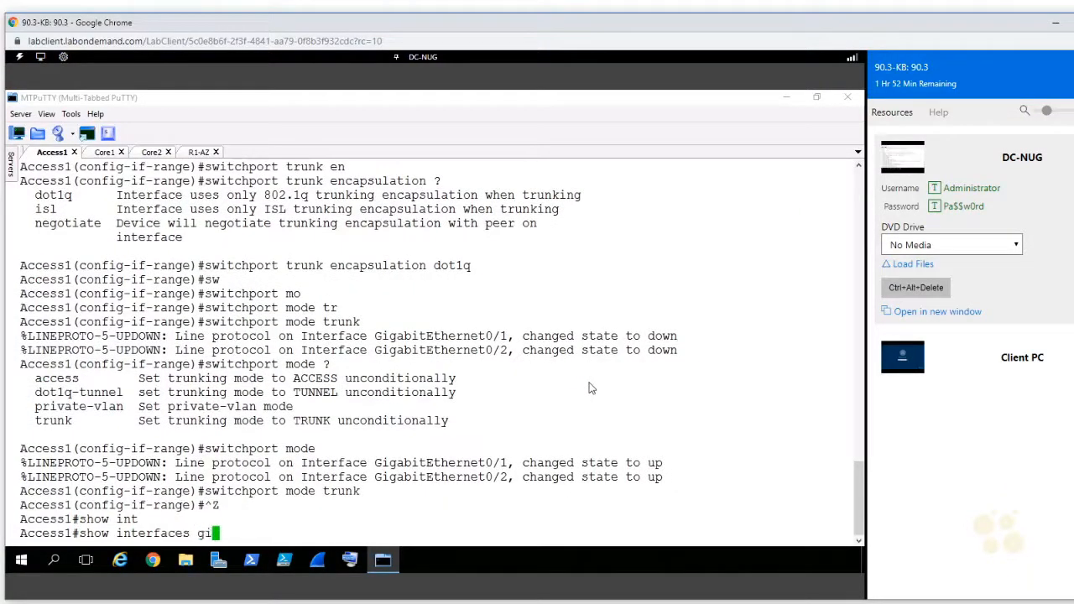
key("Tab")
key("Return")
Step: Examine the administrative and operational modes and trunking encapsulations in the switchport output for Gi0/1
double_click(188, 238)
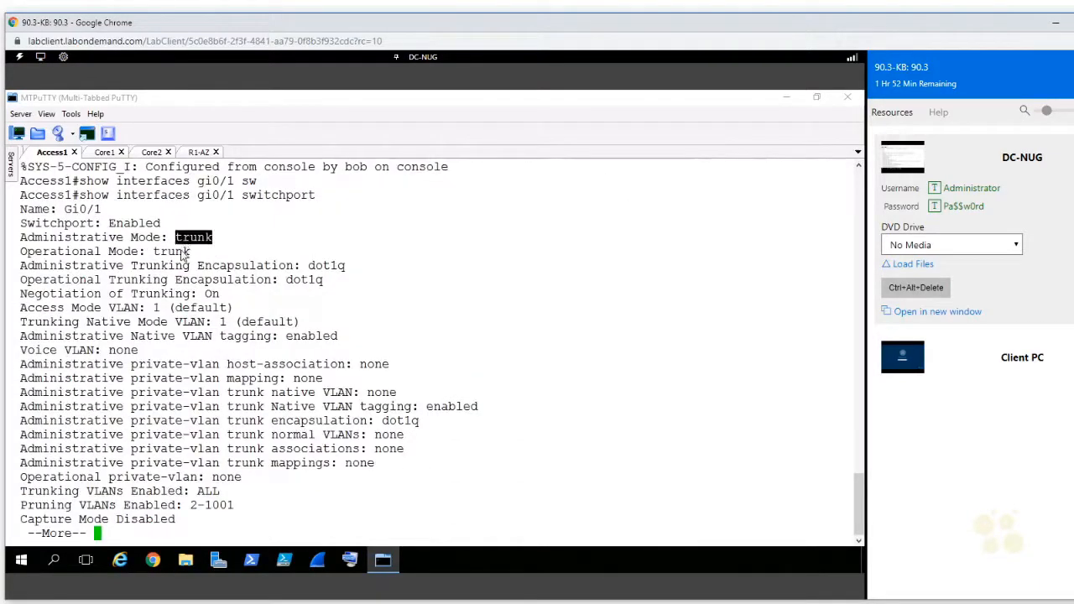
double_click(180, 253)
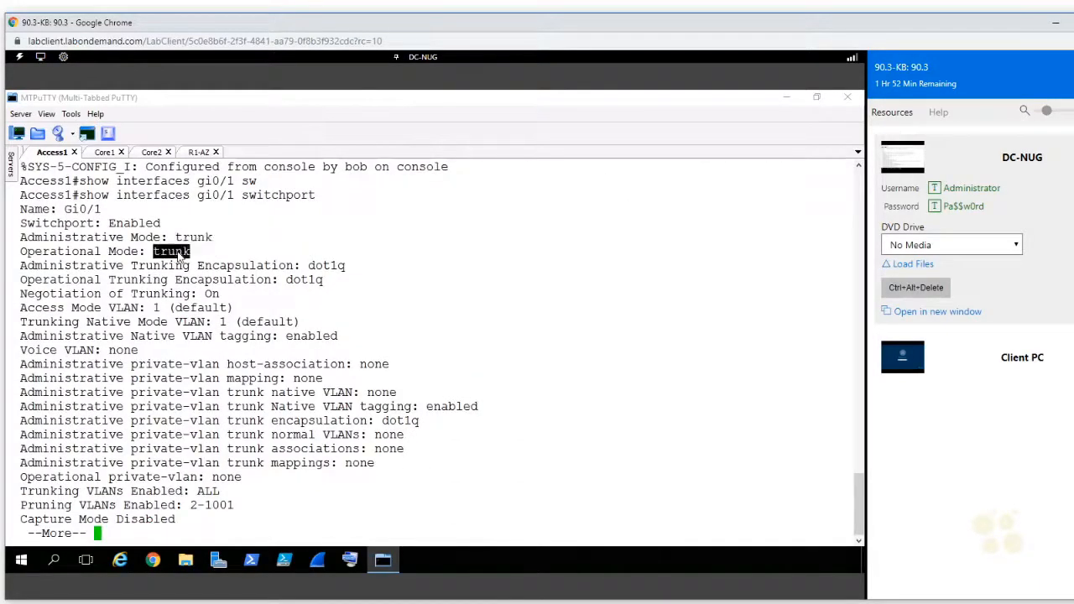
double_click(315, 267)
left_click(310, 285)
double_click(313, 283)
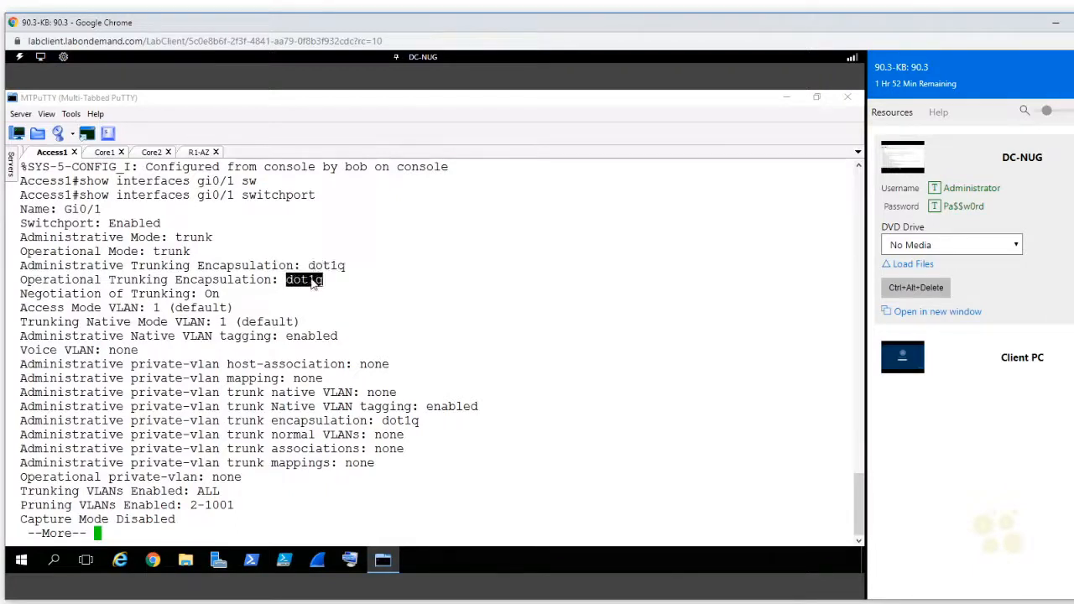
double_click(84, 267)
triple_click(83, 267)
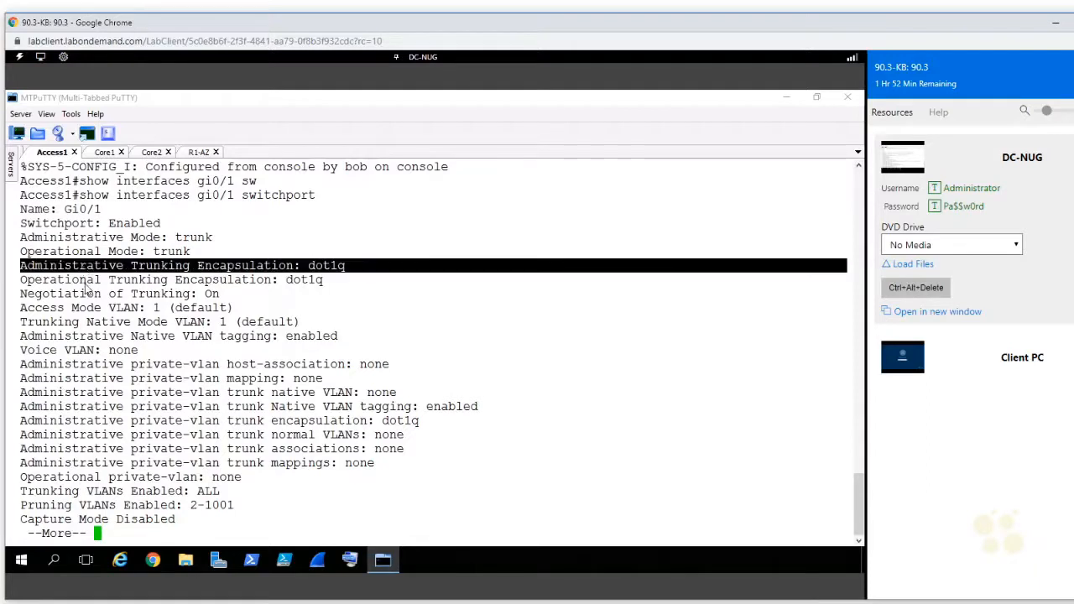
double_click(88, 282)
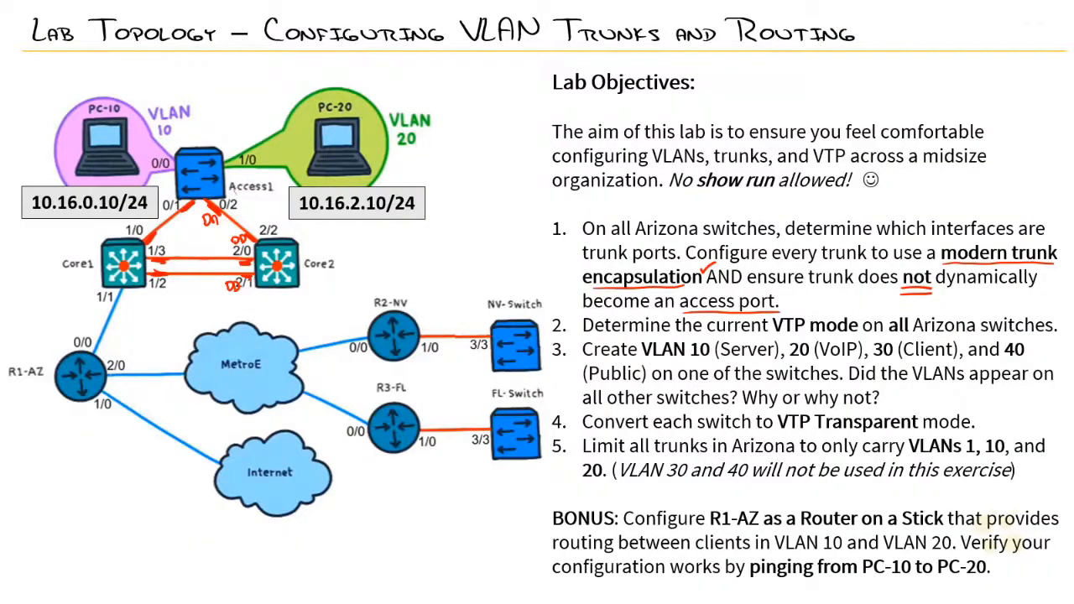
left_click_drag(536, 229, 561, 204)
mouse_move(126, 198)
left_mouse_down()
mouse_move(347, 253)
mouse_move(91, 243)
mouse_move(99, 229)
left_mouse_up()
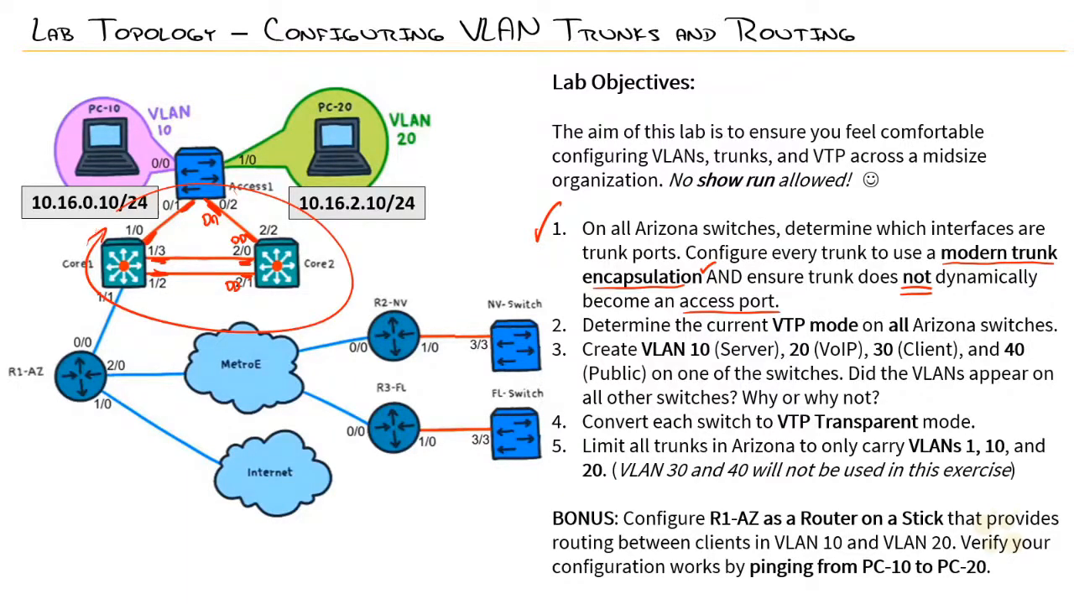
left_click_drag(789, 340, 839, 339)
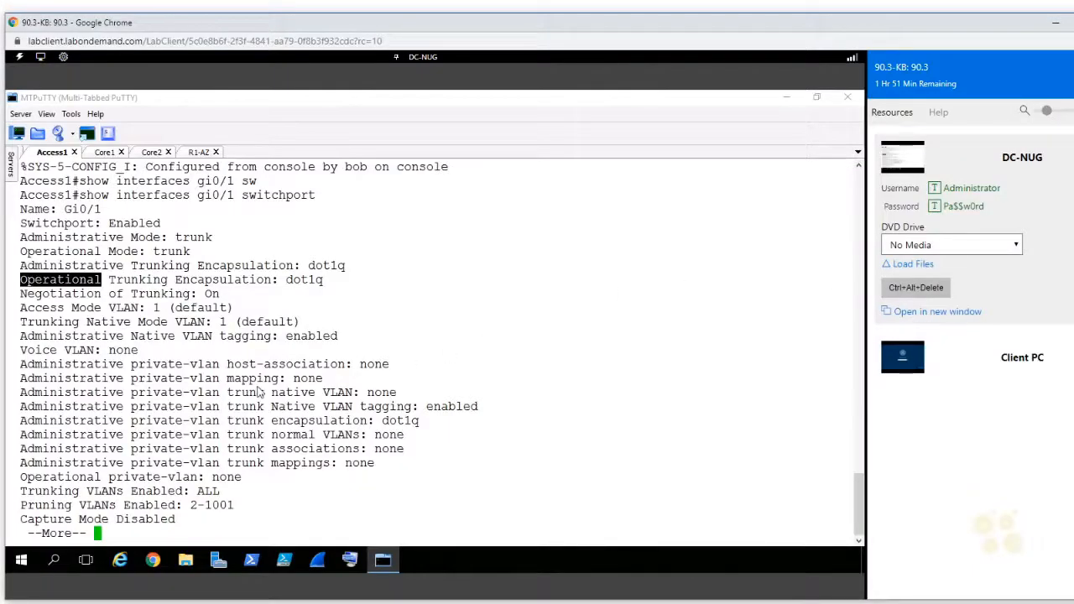
Step: Show the VTP status on Access1 and check its running version, domain name and operating mode
left_click(260, 392)
key("space")
type("show v")
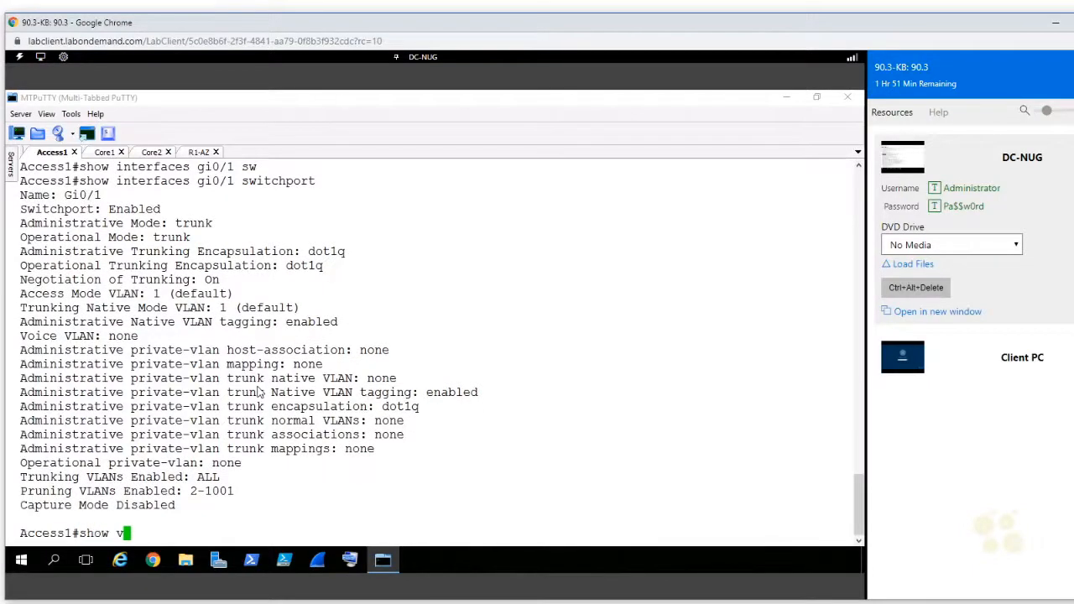
type("tp st")
key("Tab")
key("Return")
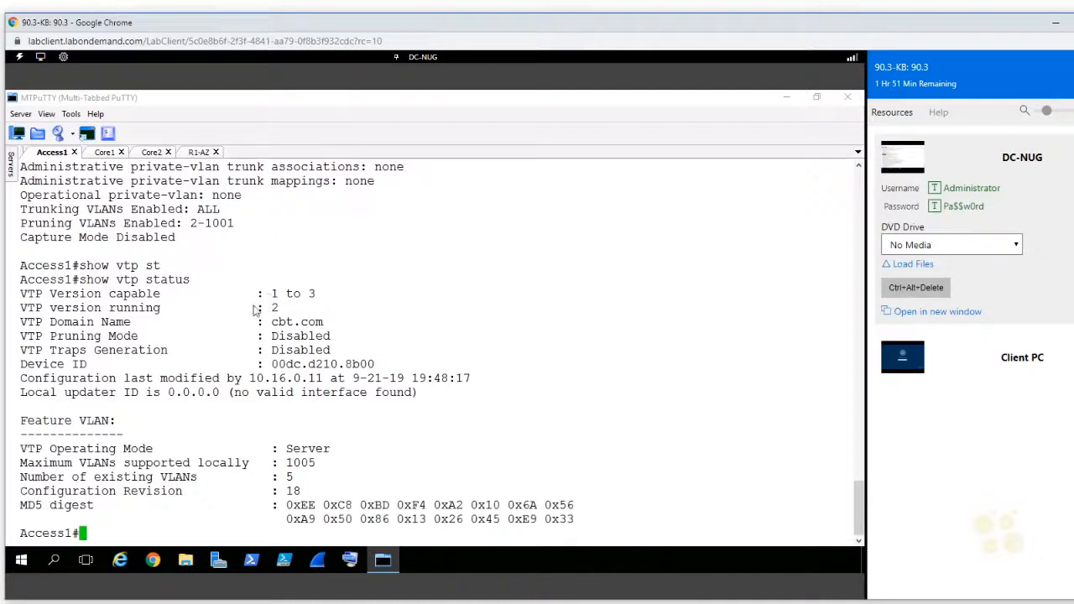
double_click(283, 309)
double_click(292, 325)
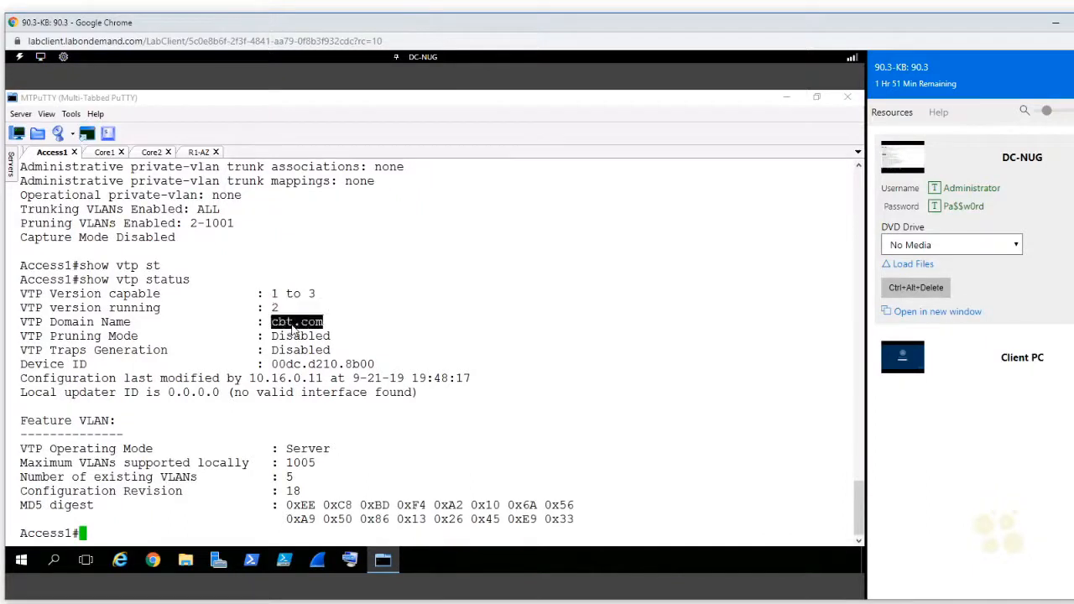
double_click(296, 451)
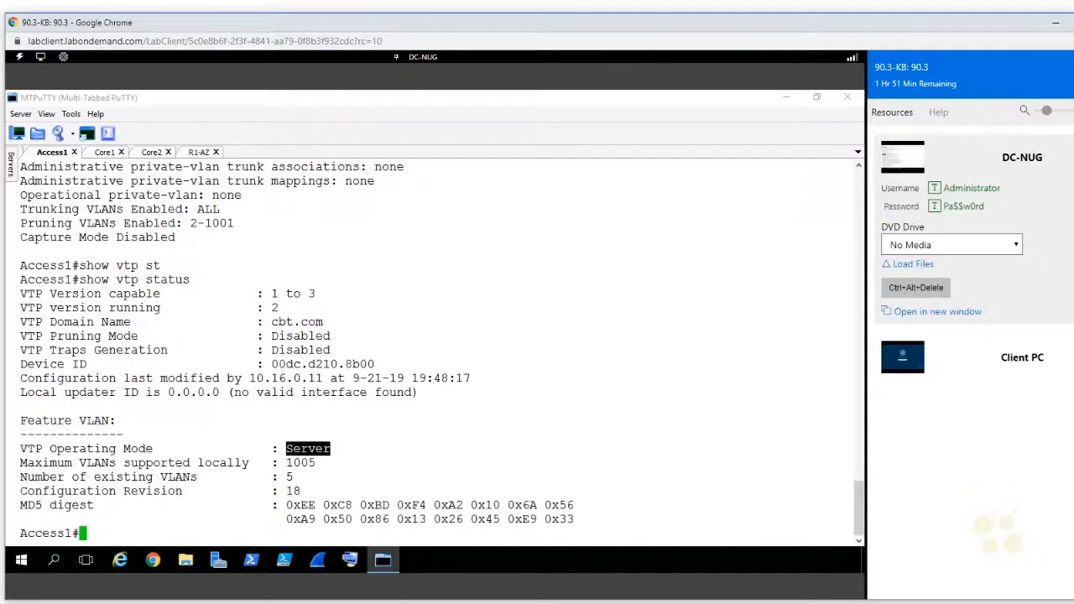
Step: Switch to the Core1 session, show its VTP status and check the operating mode
left_click(108, 153)
type("show vtp st")
key("Tab")
key("Return")
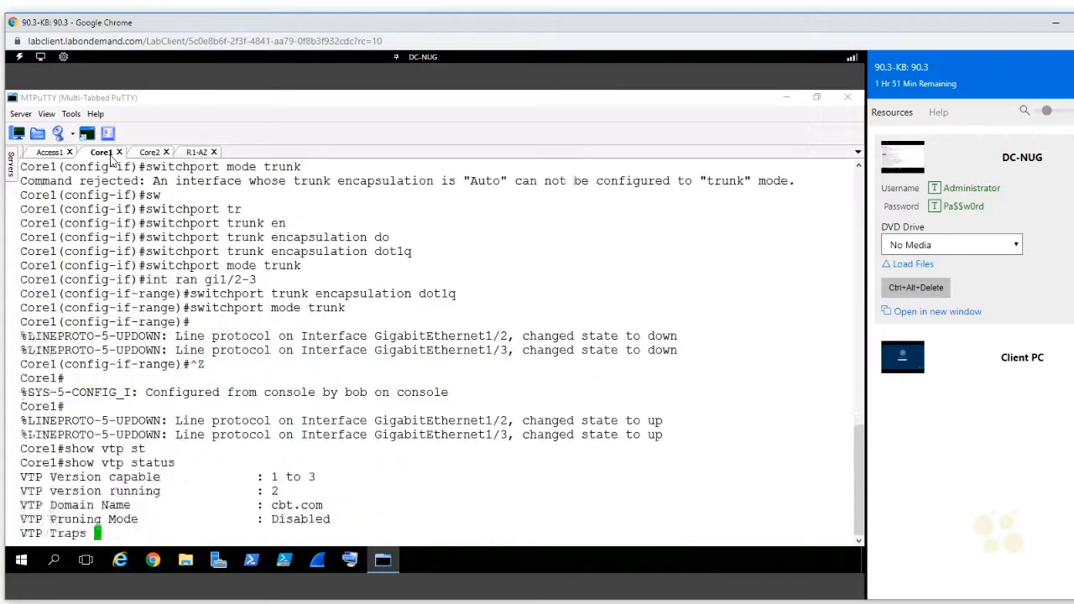
double_click(308, 452)
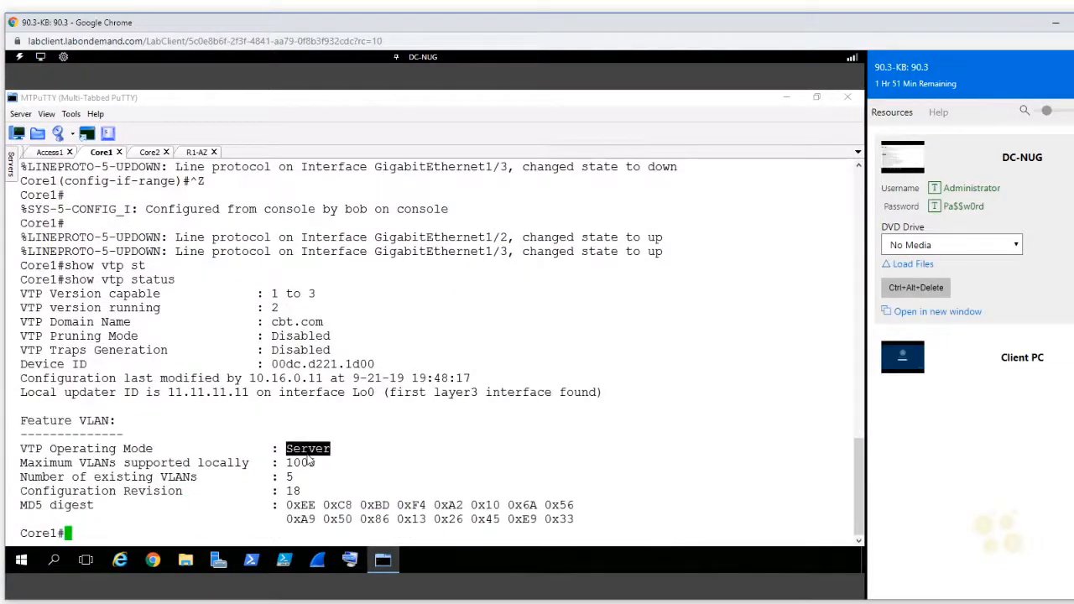
Step: Switch to the Core2 session, show its VTP status and check the operating mode
left_click(156, 153)
type("show vtp st")
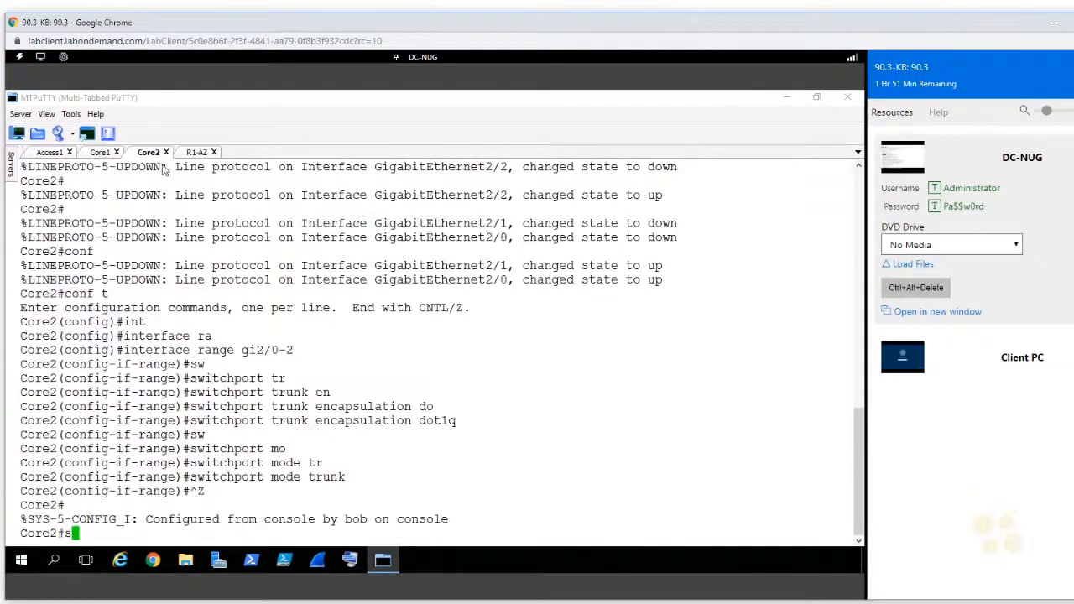
key("Tab")
key("Return")
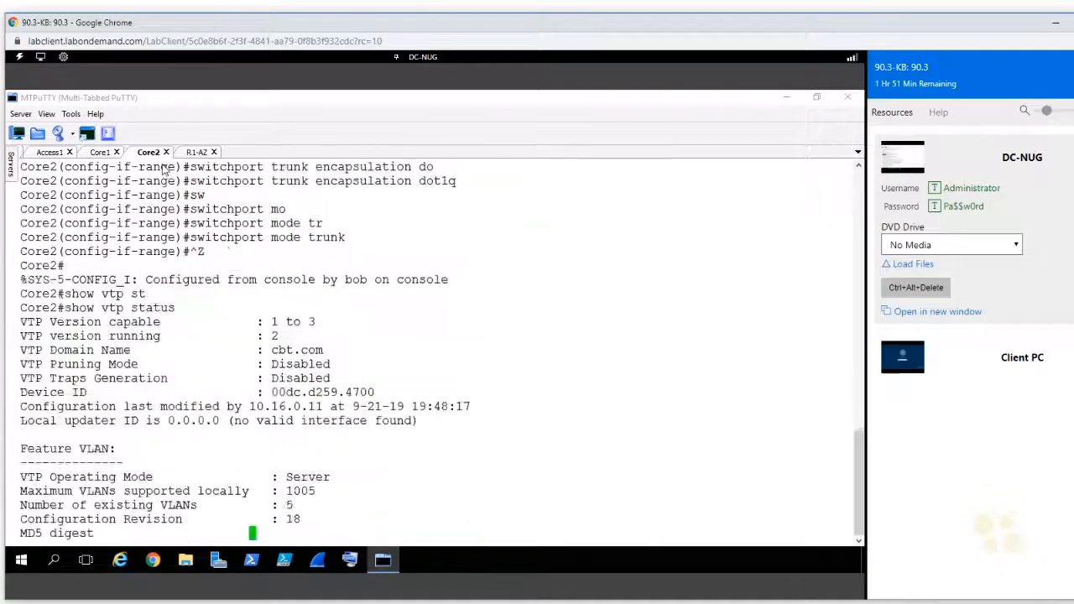
double_click(307, 452)
key("ctrl+c")
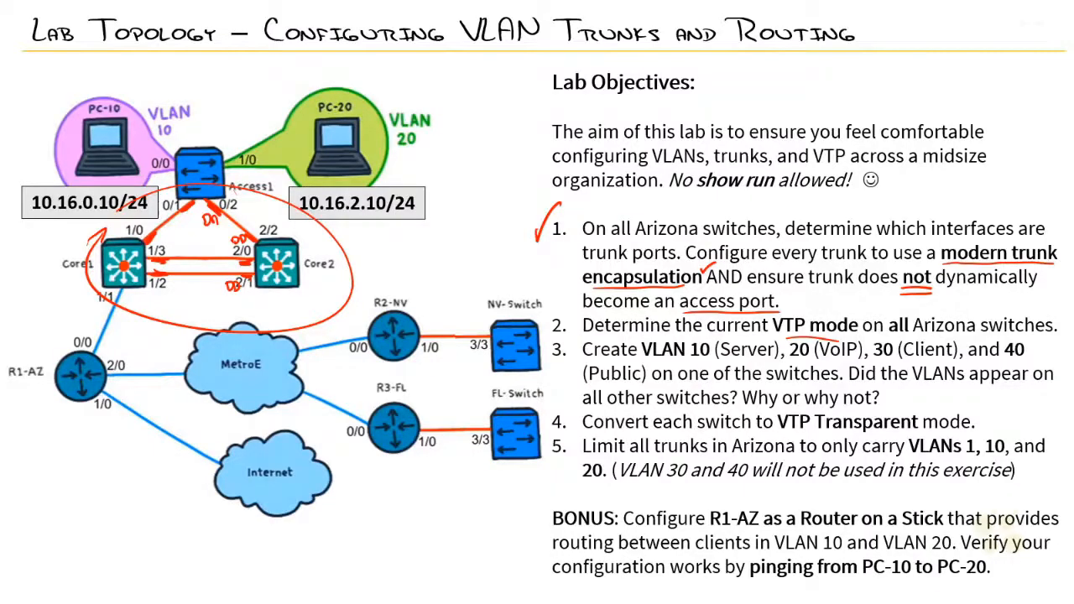
left_click_drag(541, 305, 563, 295)
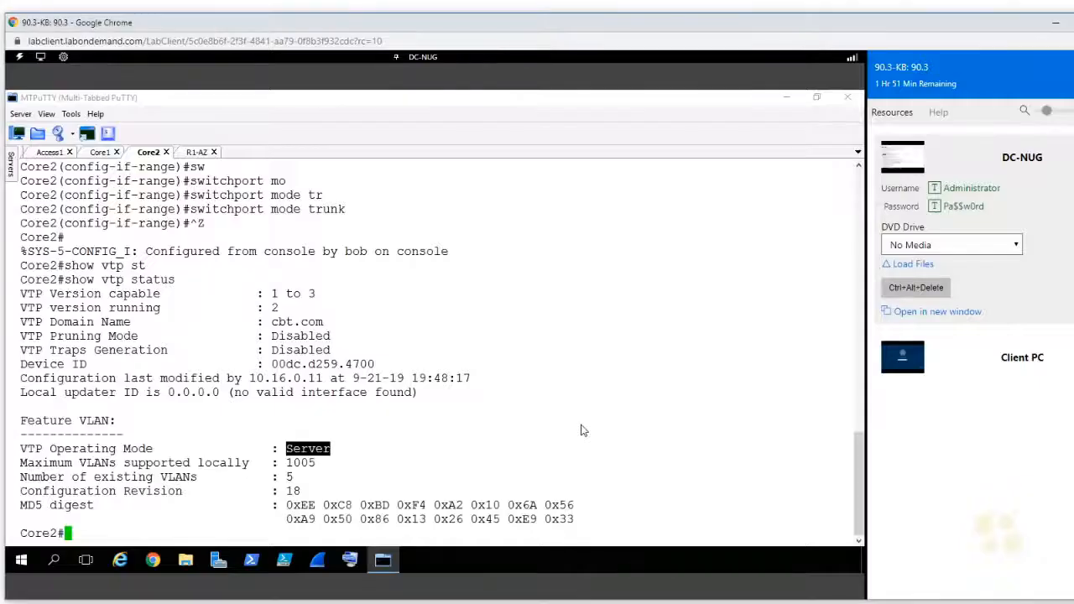
Step: Enter global configuration mode on Core2 and create VLAN 10 with the name Server
type("cponf t")
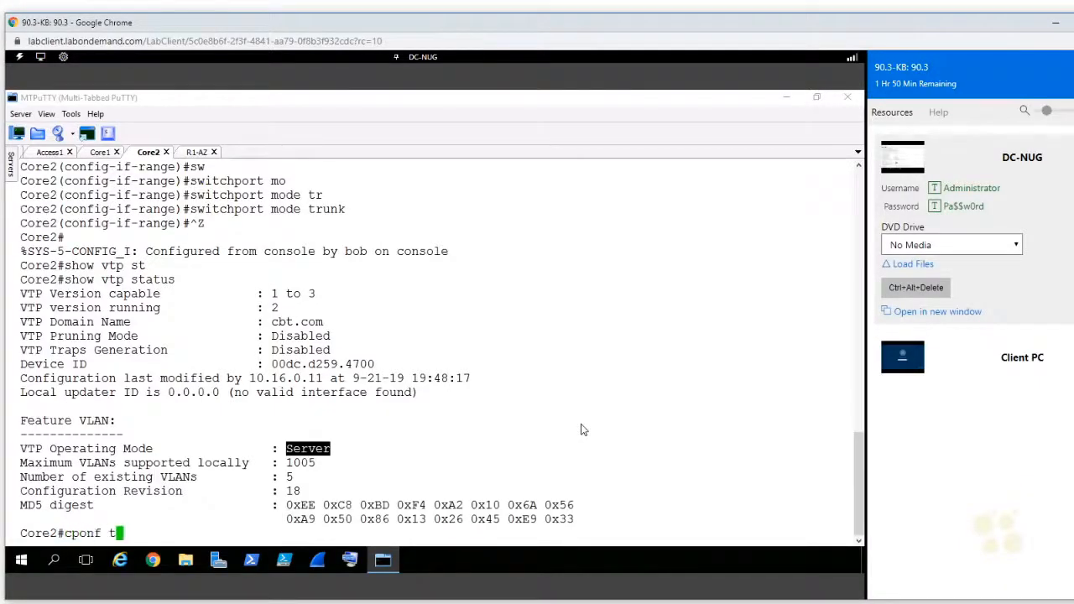
key("Return")
type("conf t")
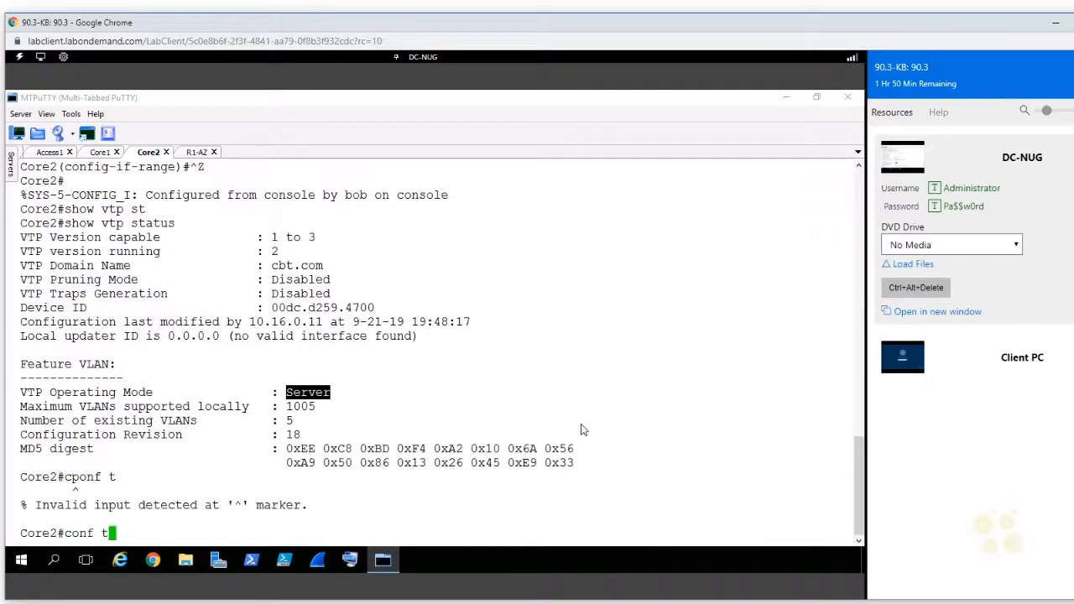
key("Return")
type("vlan 10")
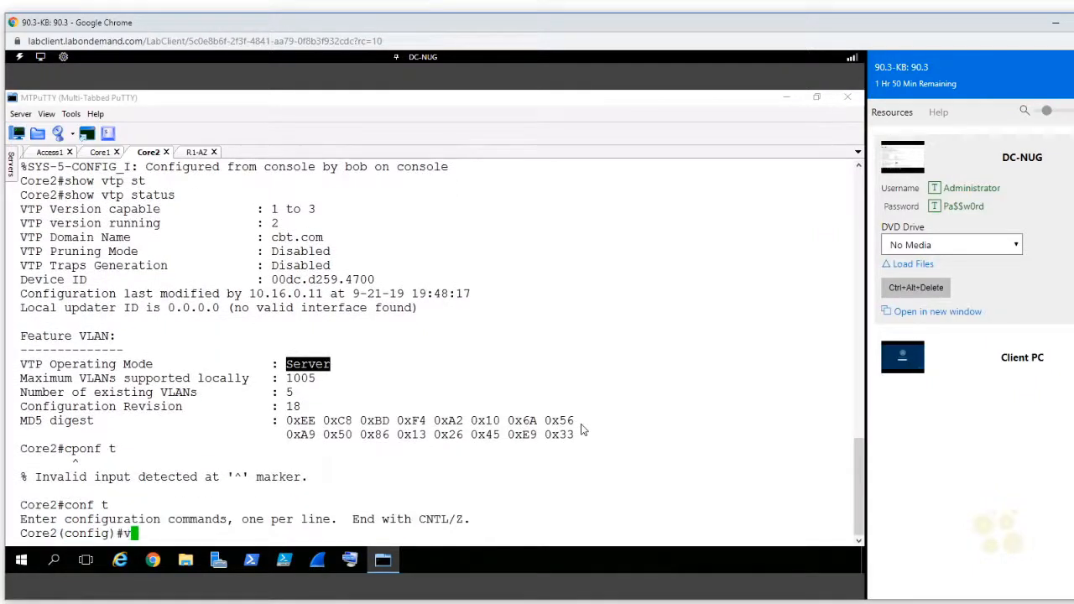
key("Return")
type("name")
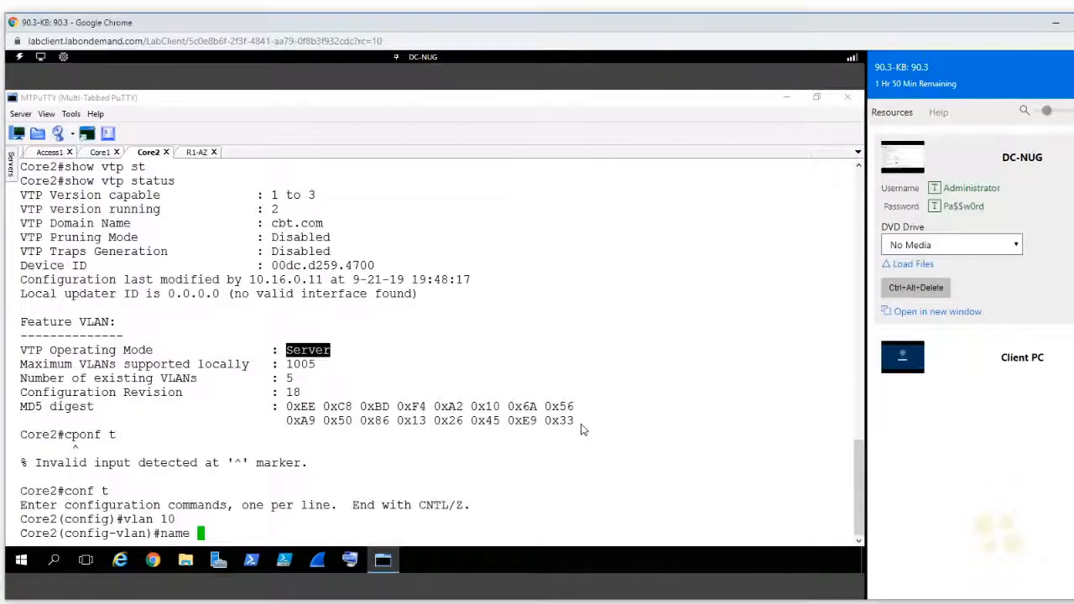
right_click(584, 430)
key("Return")
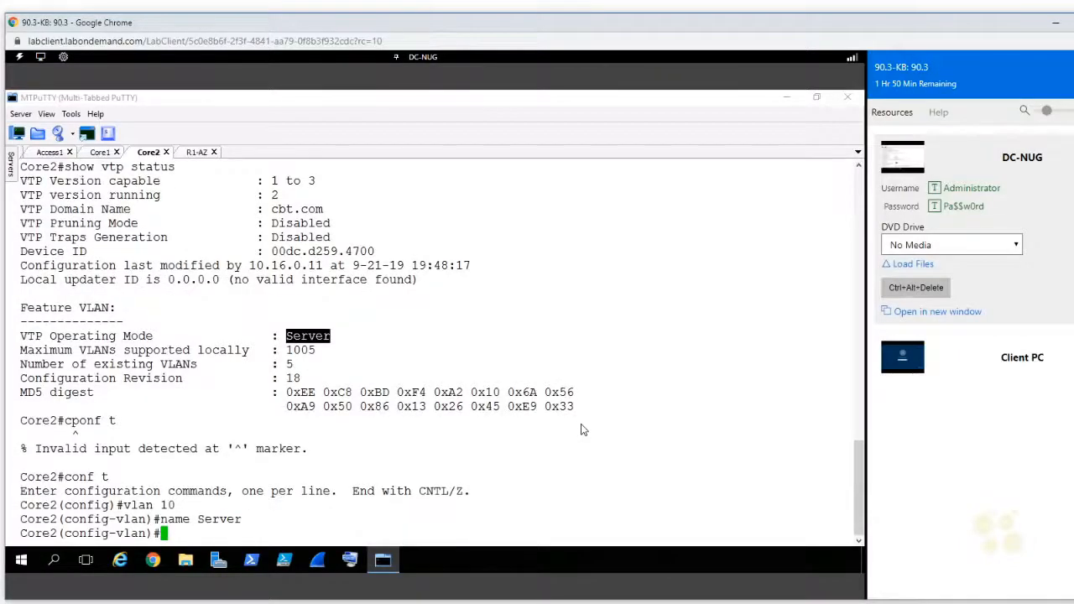
Step: Create VLAN 20 on Core2 with the name VoIP and return to global configuration mode
type("exit")
key("Return")
type("vlan 20")
key("Return")
type("name")
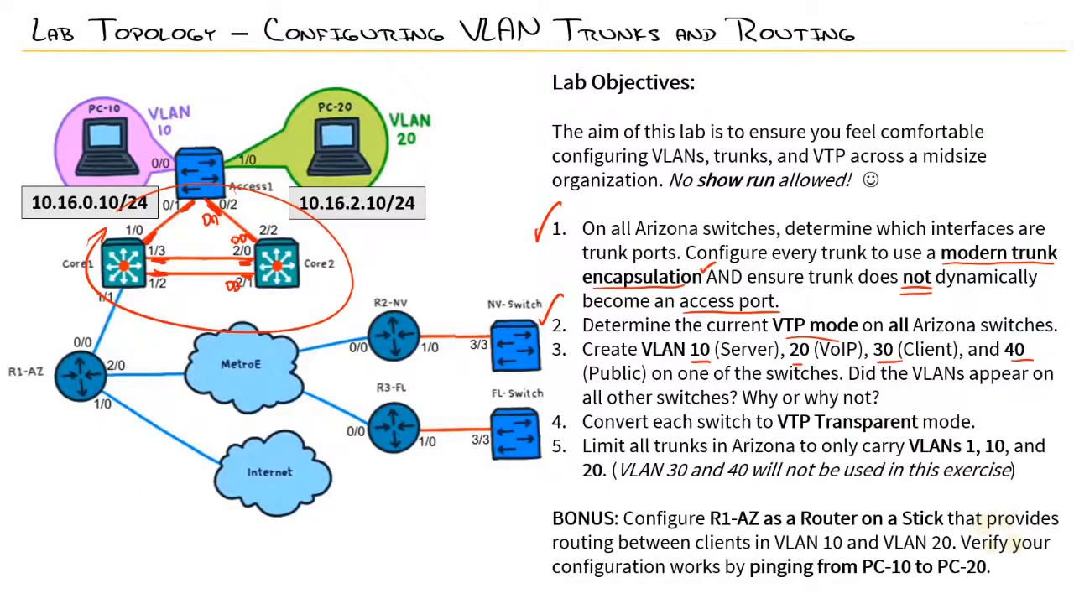
type("VoIP")
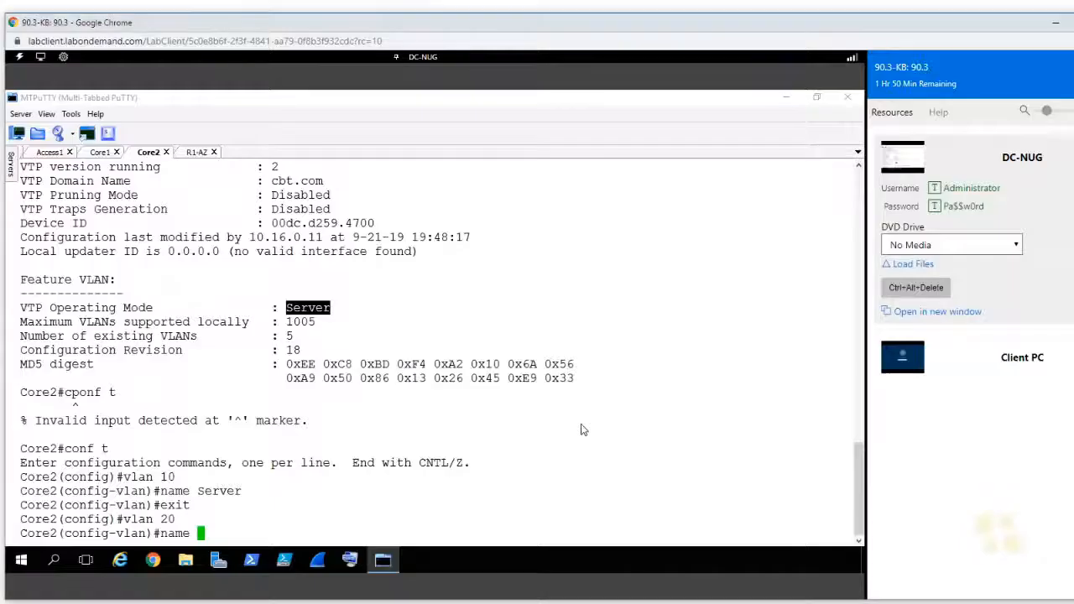
key("Return")
type("exit")
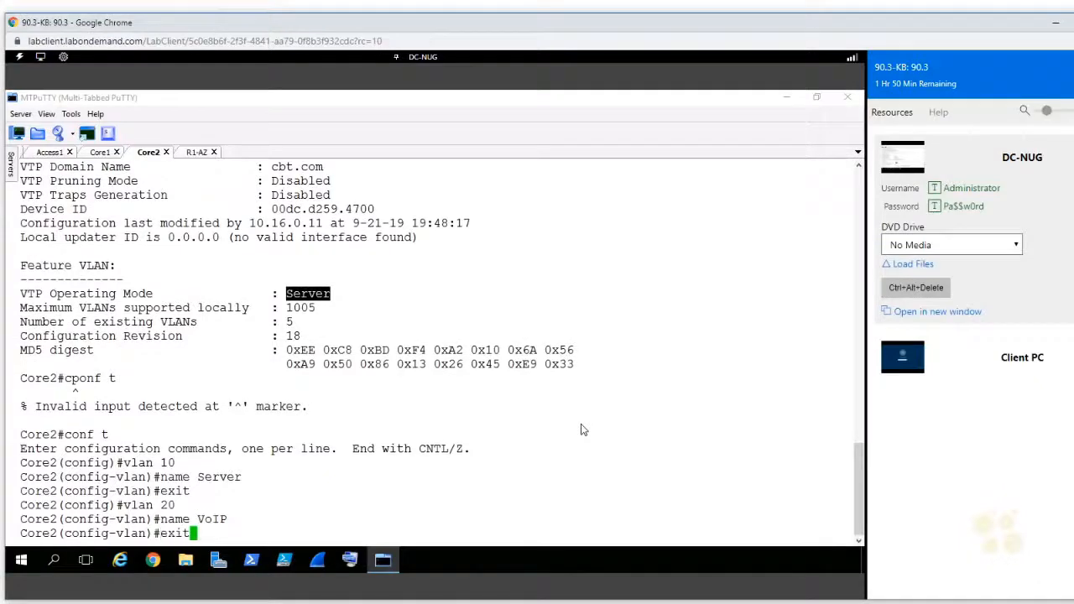
key("Return")
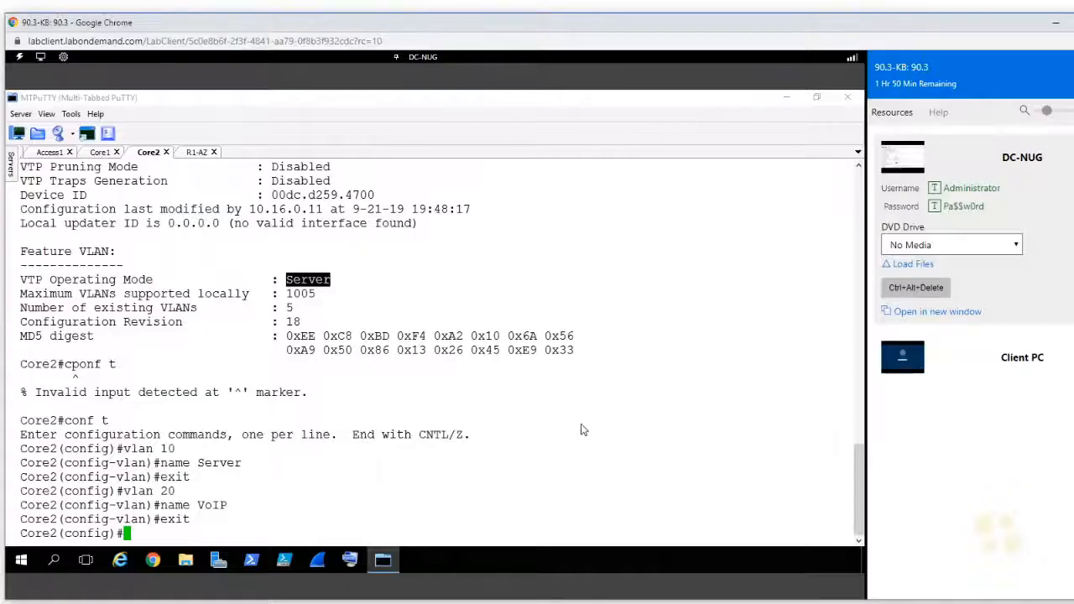
Step: Create VLAN 30 on Core2 with the name Client and return to global configuration mode
type("vlan 30")
key("Return")
type("name Client")
key("Return")
type("exit")
key("Return")
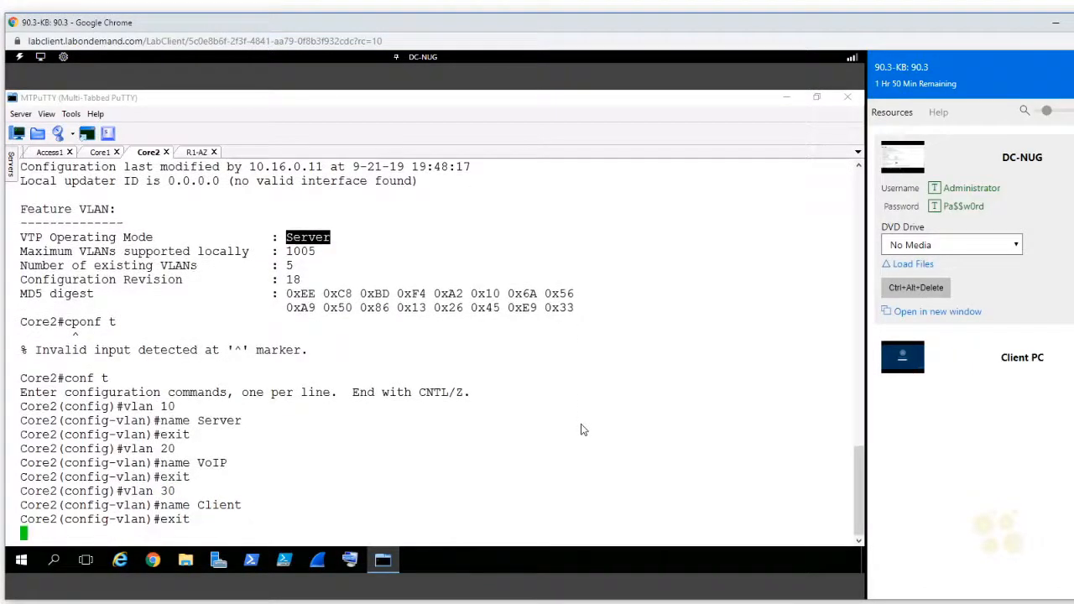
Step: Create VLAN 40 on Core2 with the name Public and exit to privileged mode
type("vlan 40")
key("Return")
type("name")
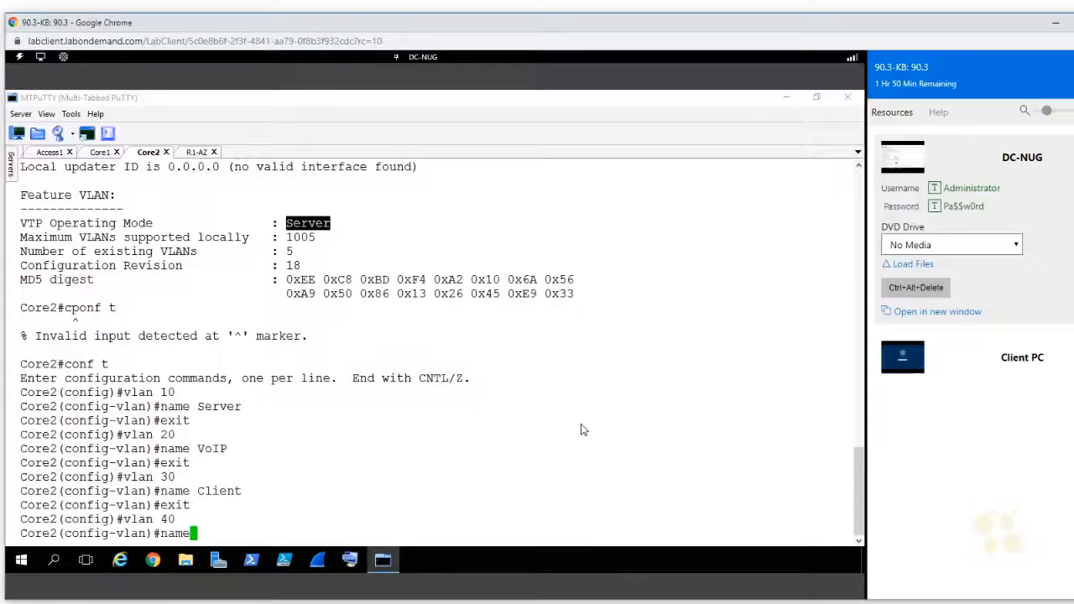
type("Public")
key("Return")
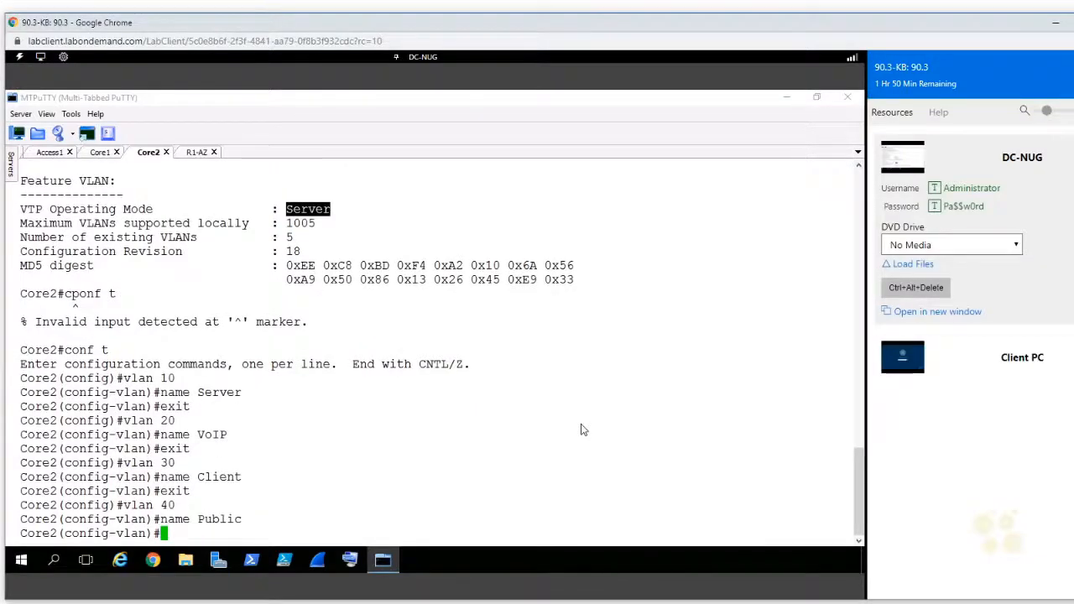
key("ctrl+z")
key("Return")
Step: Display the VLAN table on Core2 to check the created VLANs
type("show vlan")
key("Return")
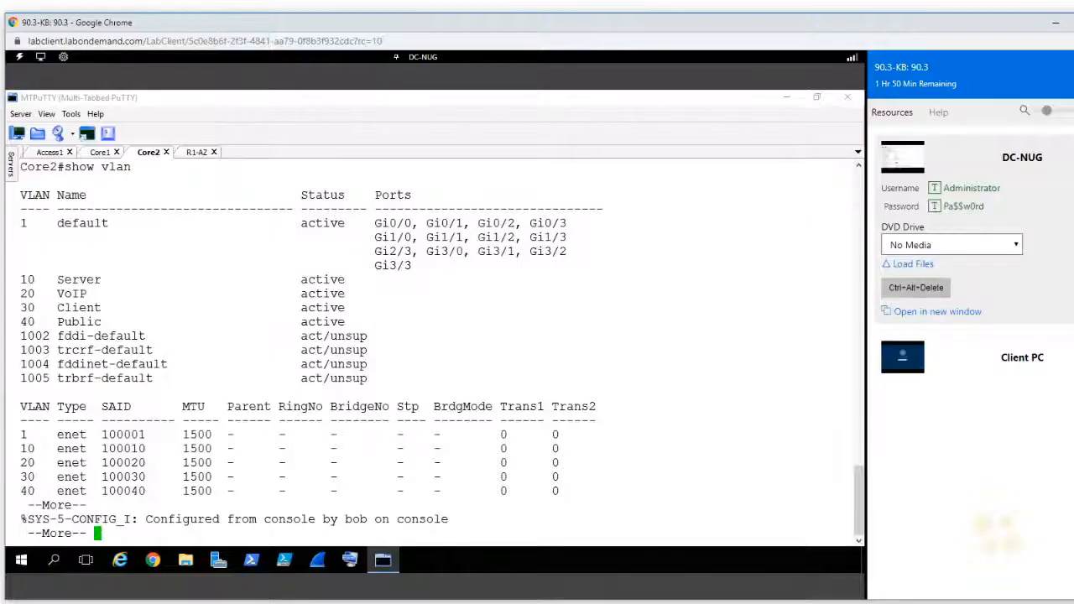
Step: Display the VLAN table on Core1 to check whether the VLANs created on Core2 were propagated
left_click(100, 154)
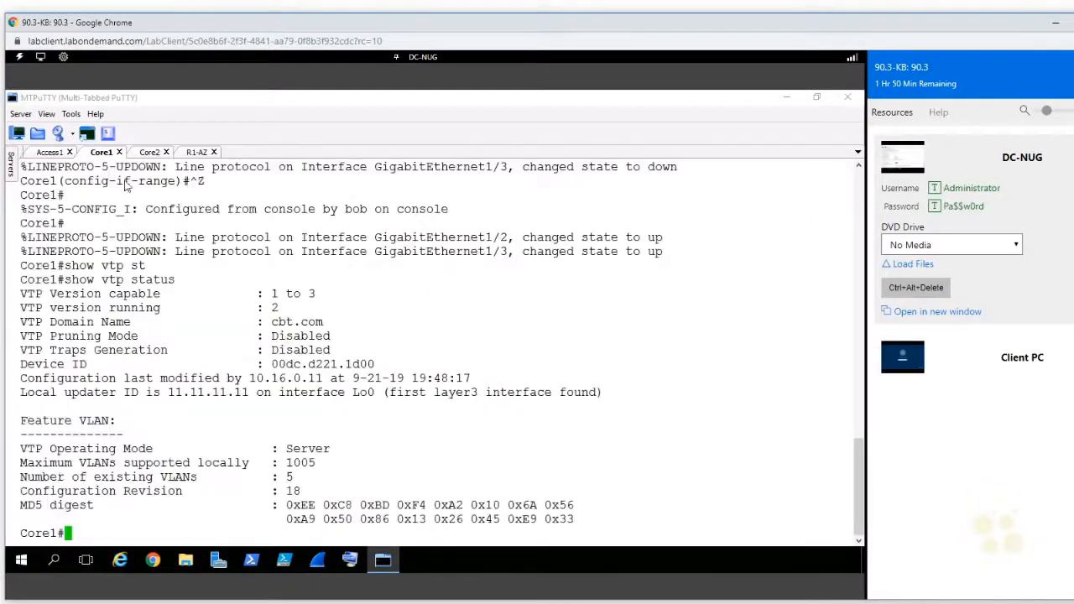
type("show vlan")
key("Return")
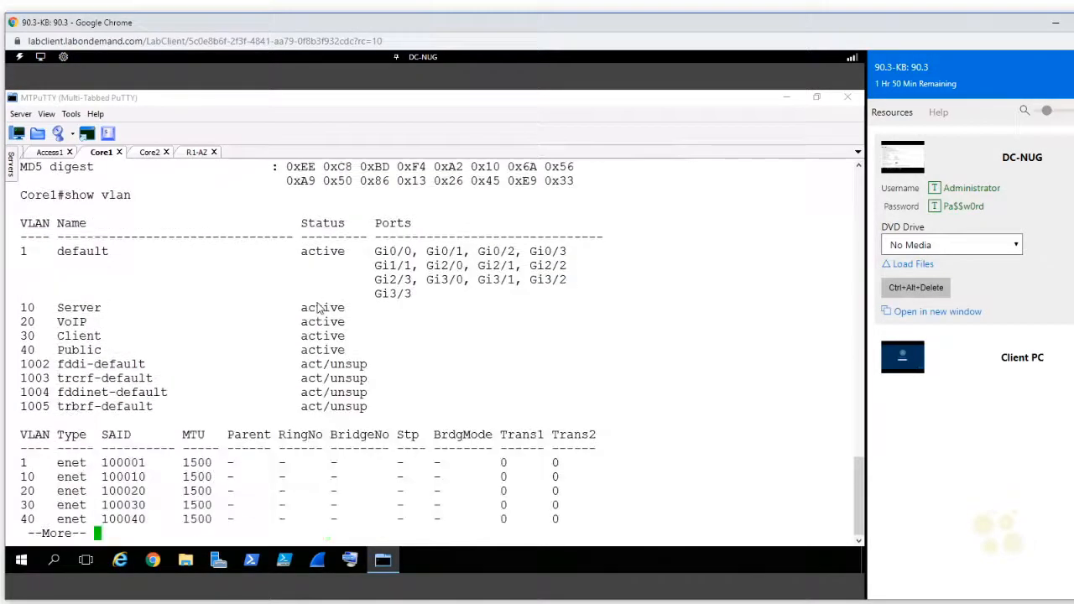
Step: Display the VLAN table on Access1 and examine the entries for VLANs 10, 20, 30 and 40
left_click(63, 158)
type("sh vlan")
key("Return")
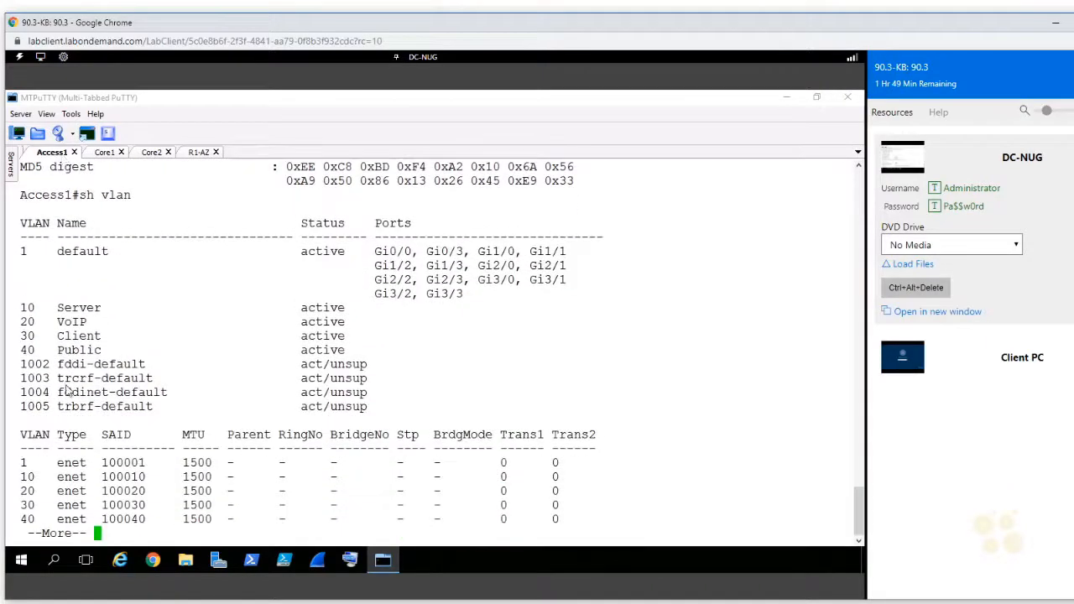
left_click_drag(346, 353, 22, 310)
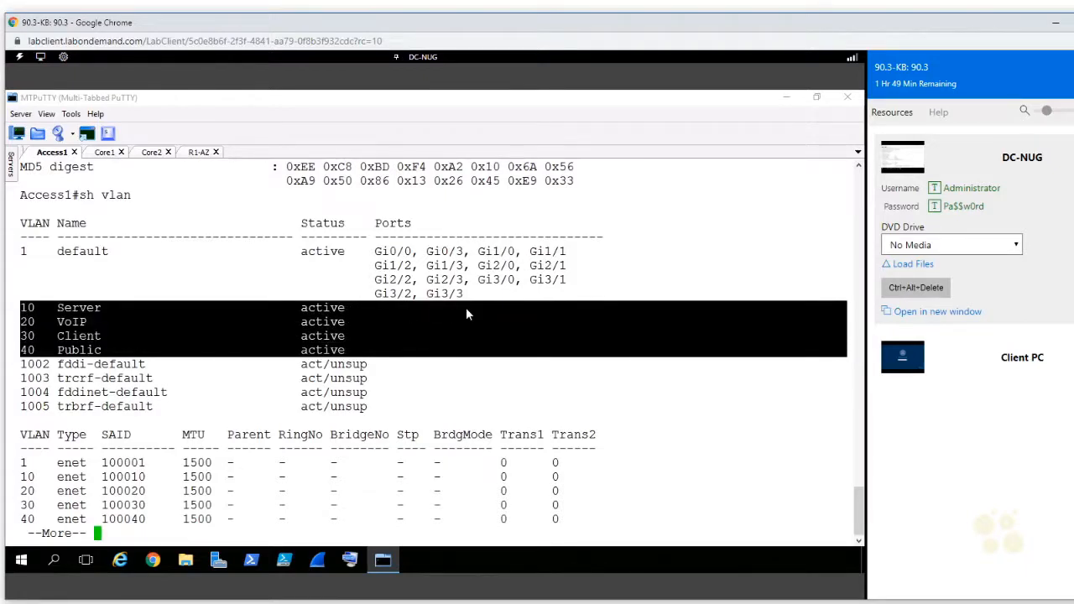
Step: Leave the VLAN listing on Access1 and display its VTP status
type("qshow vtp st")
key("Tab")
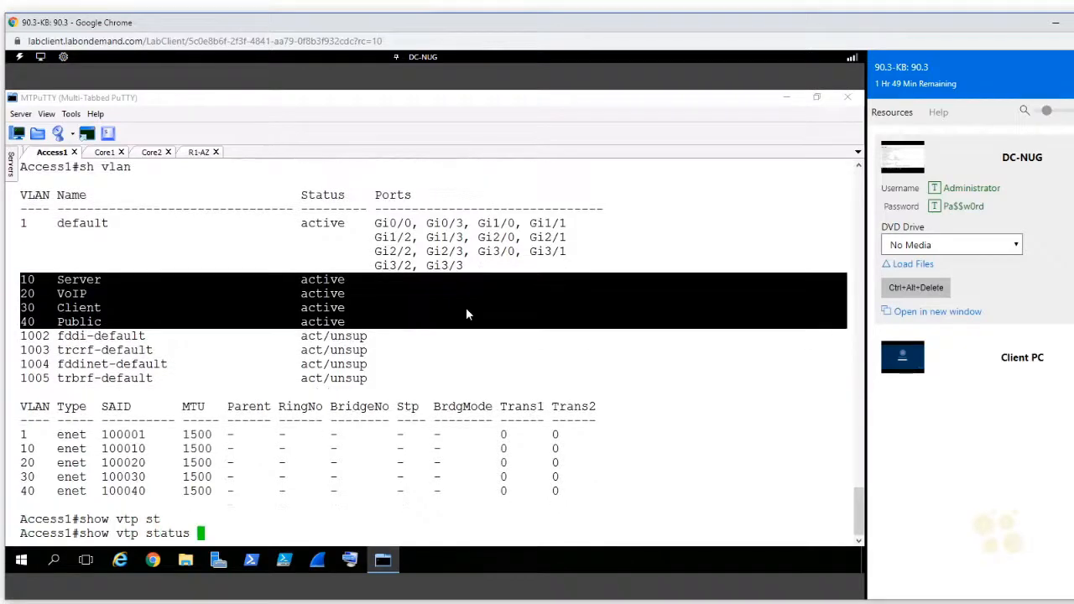
key("Return")
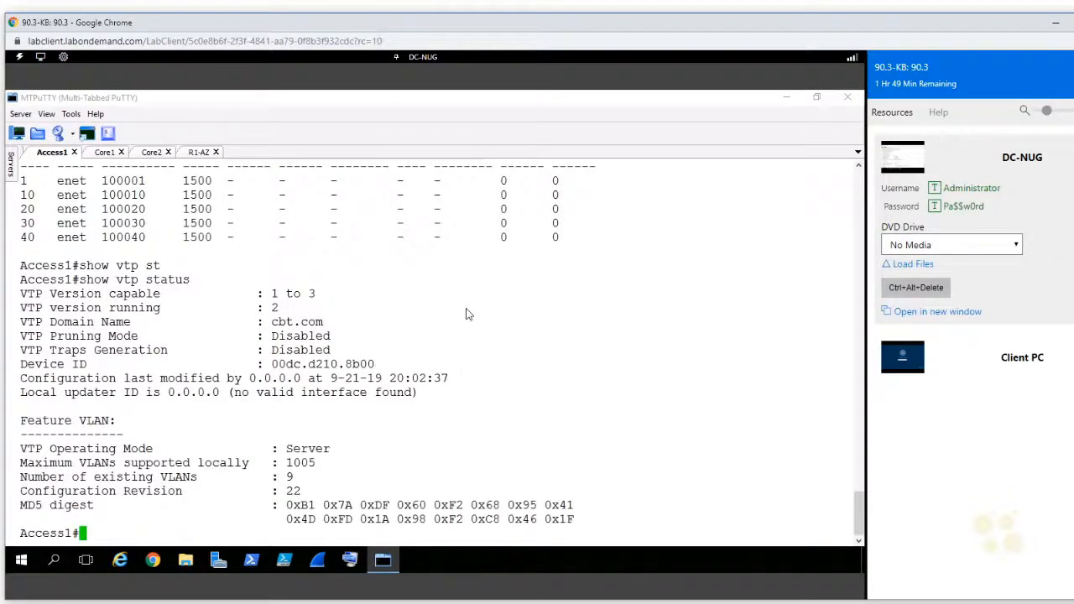
Step: Compare the number of existing VLANs and the configuration revision in Access1's current and earlier VTP status outputs
left_click_drag(313, 479, 260, 481)
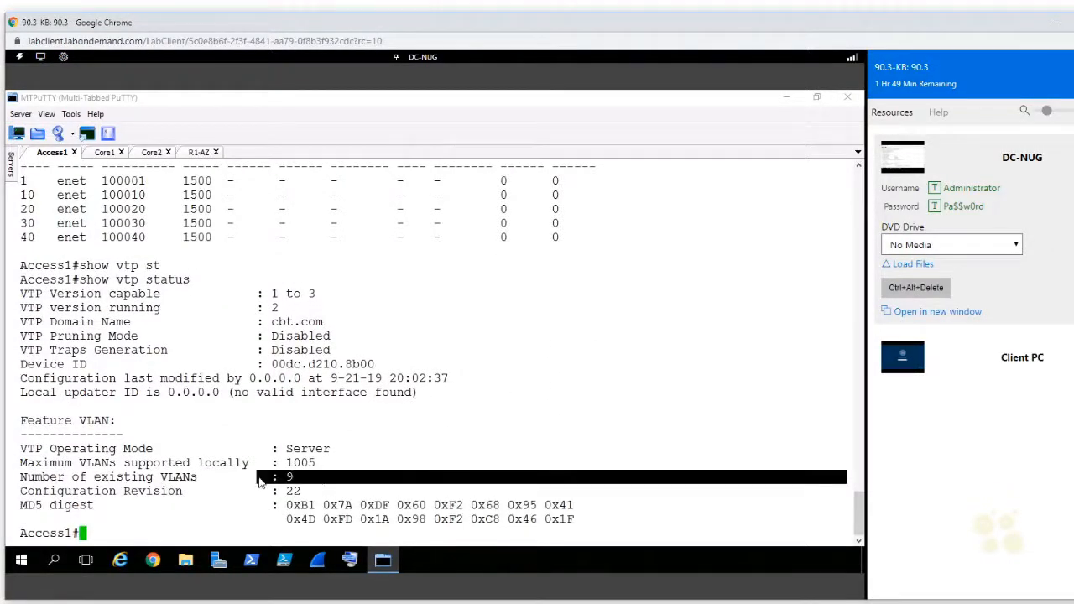
scroll(260, 481, "up", 20)
scroll(260, 481, "down", 10)
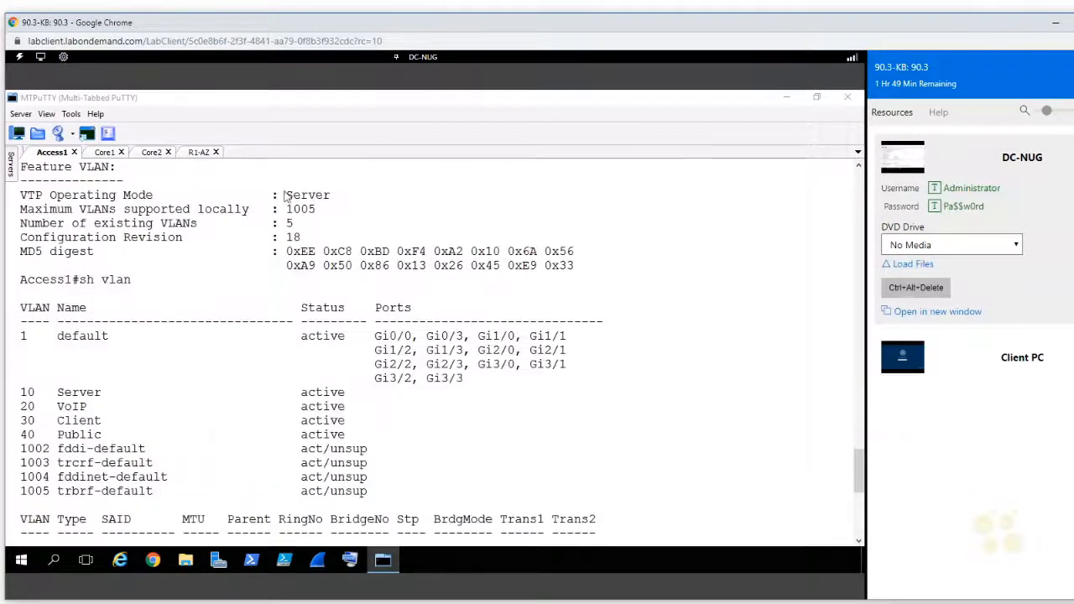
left_click_drag(303, 224, 265, 227)
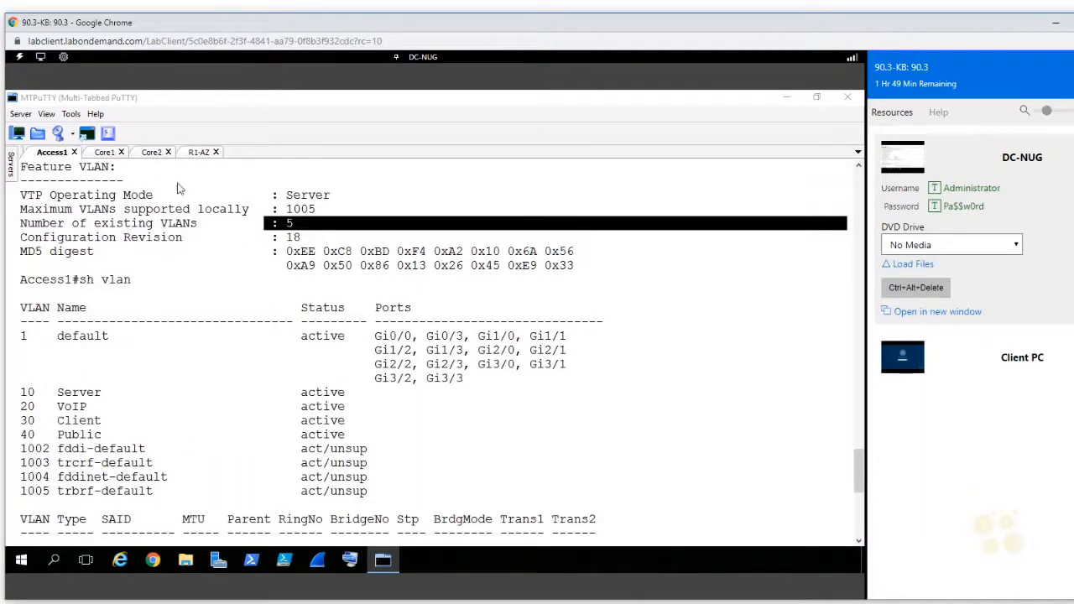
scroll(248, 250, "down", 9)
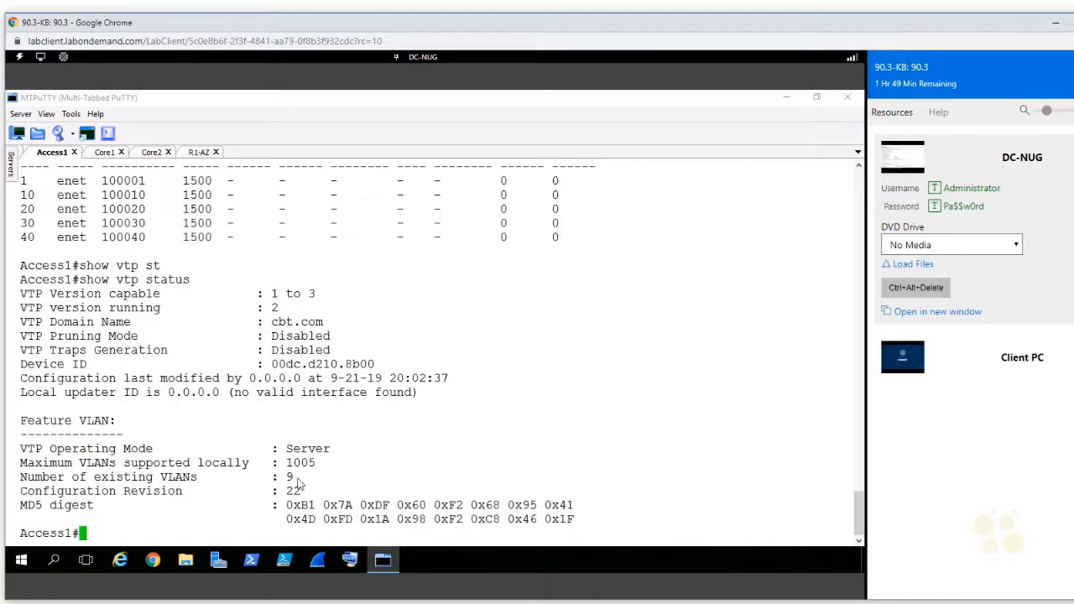
left_click_drag(302, 479, 275, 481)
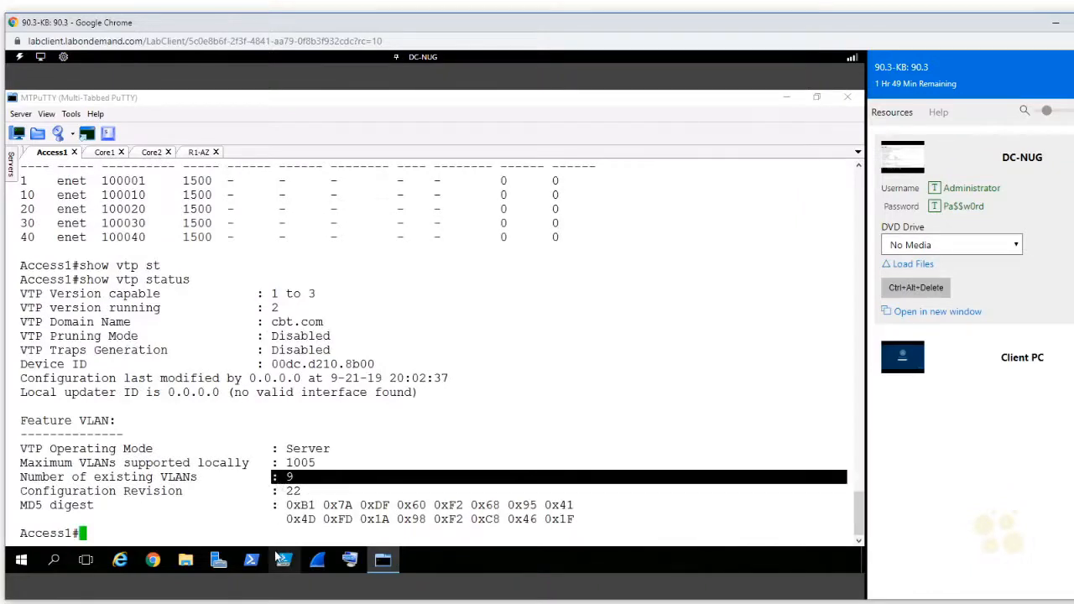
double_click(294, 491)
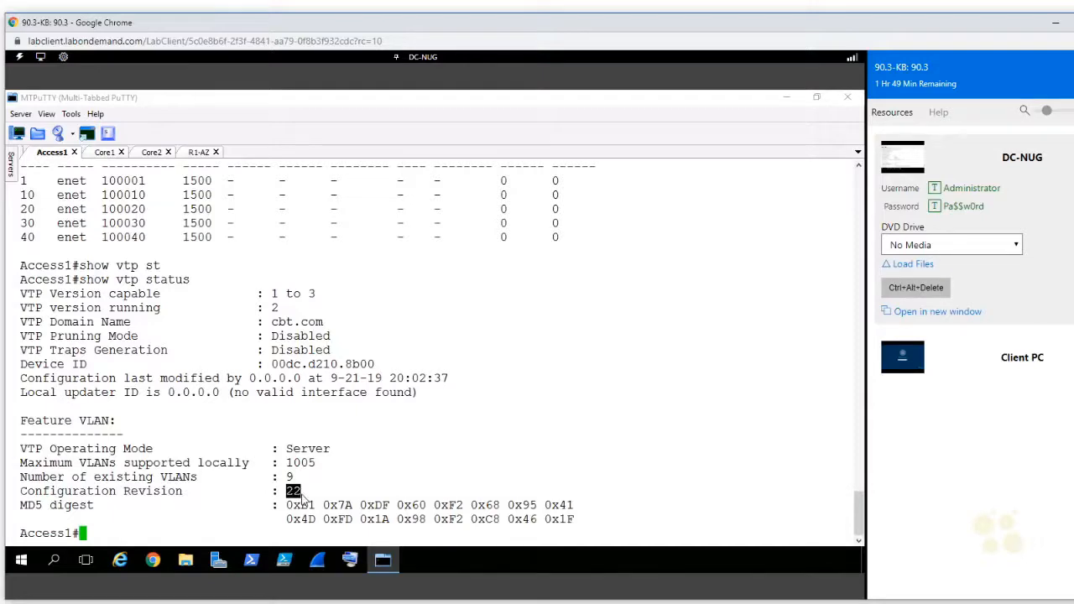
scroll(292, 491, "up", 18)
scroll(285, 420, "down", 10)
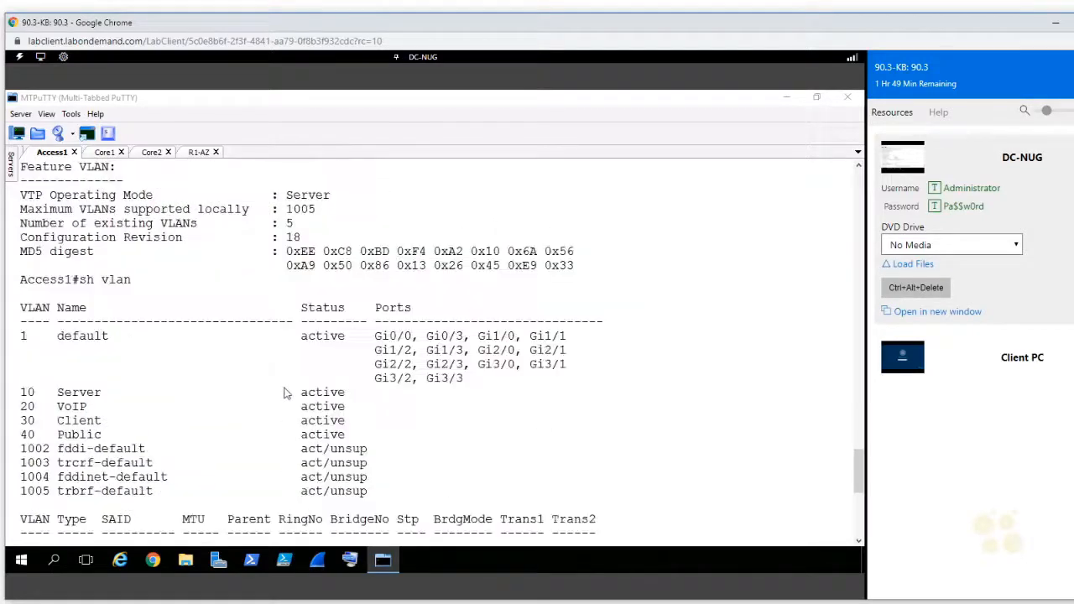
double_click(293, 239)
scroll(332, 287, "down", 8)
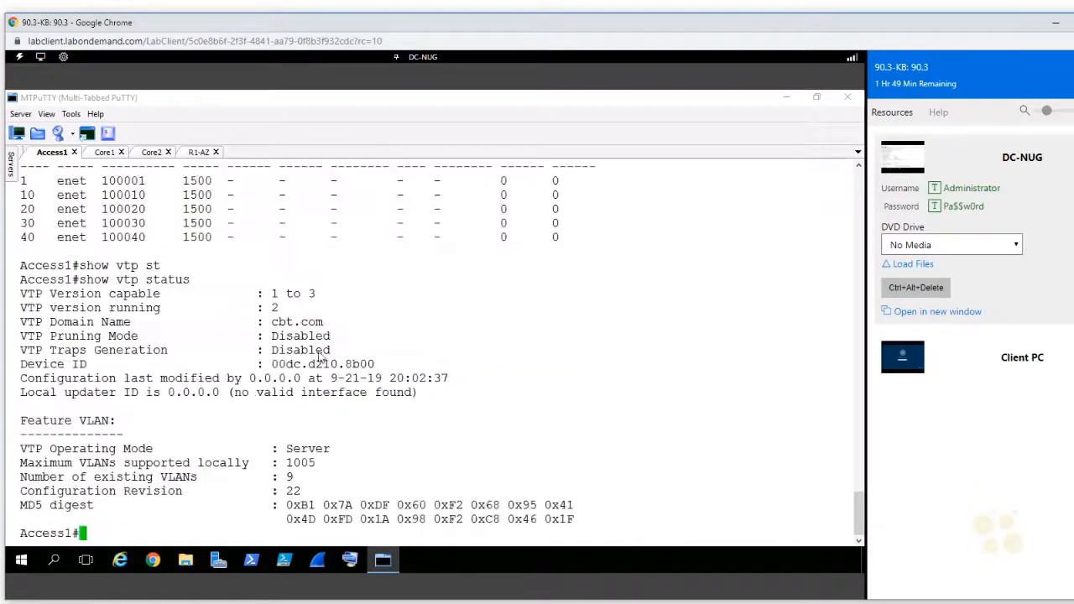
left_click_drag(301, 494, 300, 501)
double_click(294, 494)
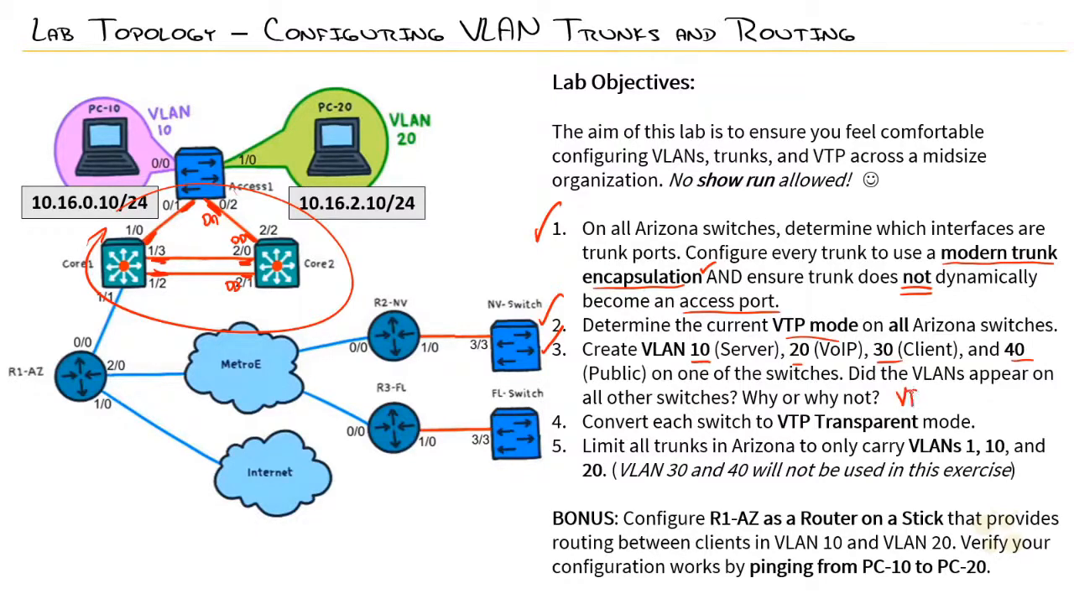
left_click_drag(971, 390, 973, 398)
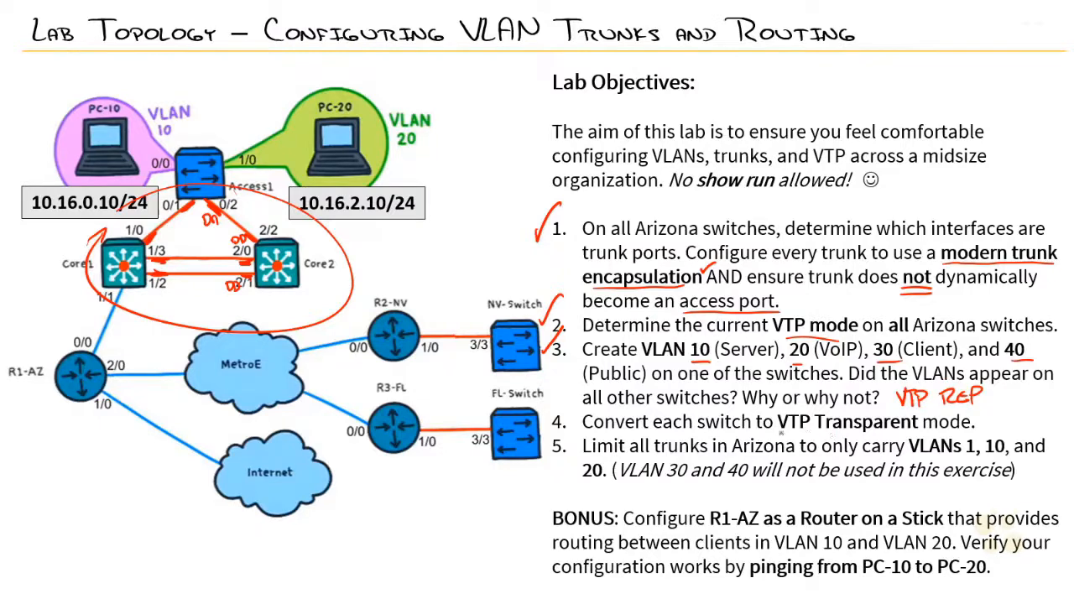
left_click_drag(836, 437, 838, 438)
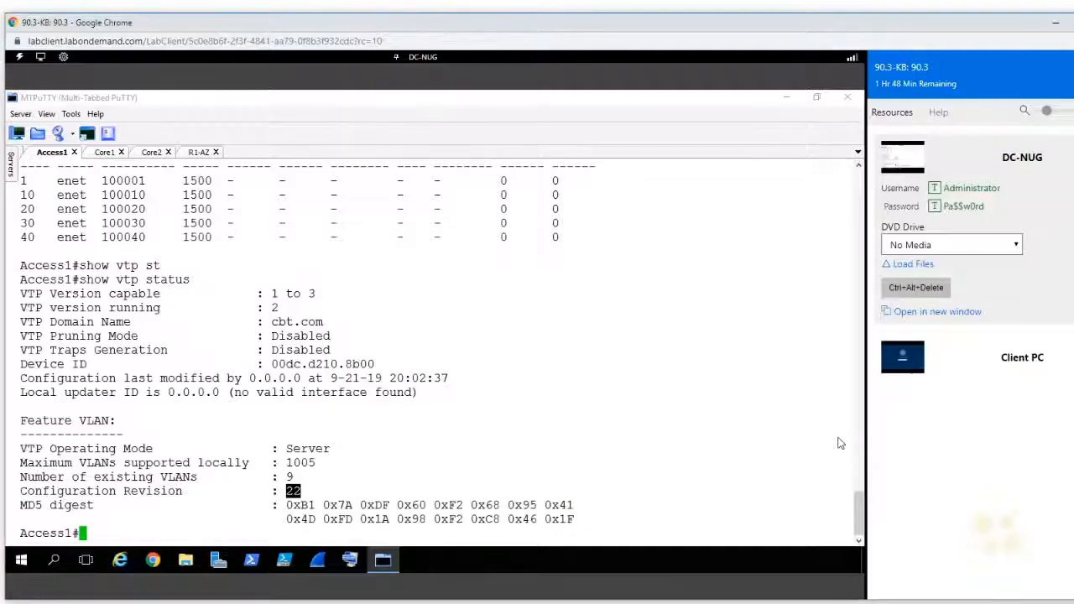
Step: Set the VTP mode on Access1 to transparent in global configuration and return to privileged mode
left_click(600, 388)
type("conf t")
key("Return")
type("vtp mo")
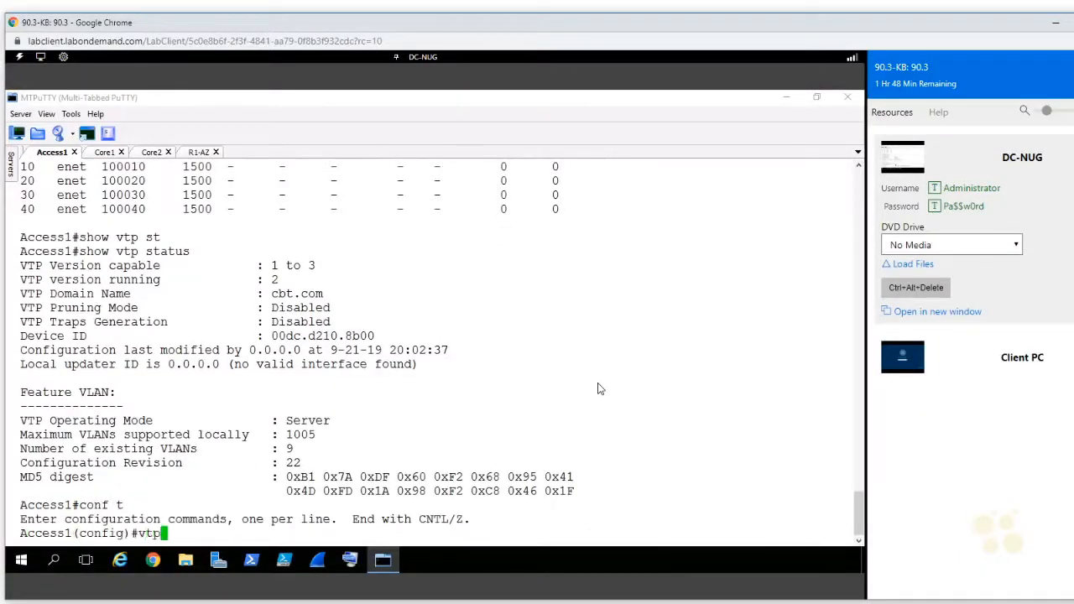
key("Tab")
type("tran")
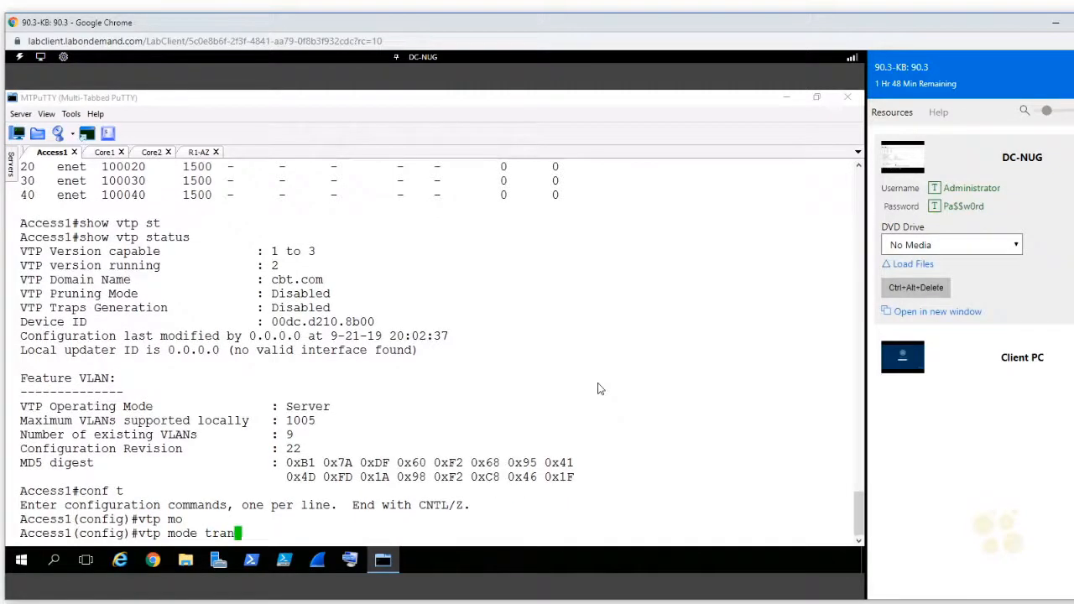
key("Tab")
key("Return")
key("ctrl+z")
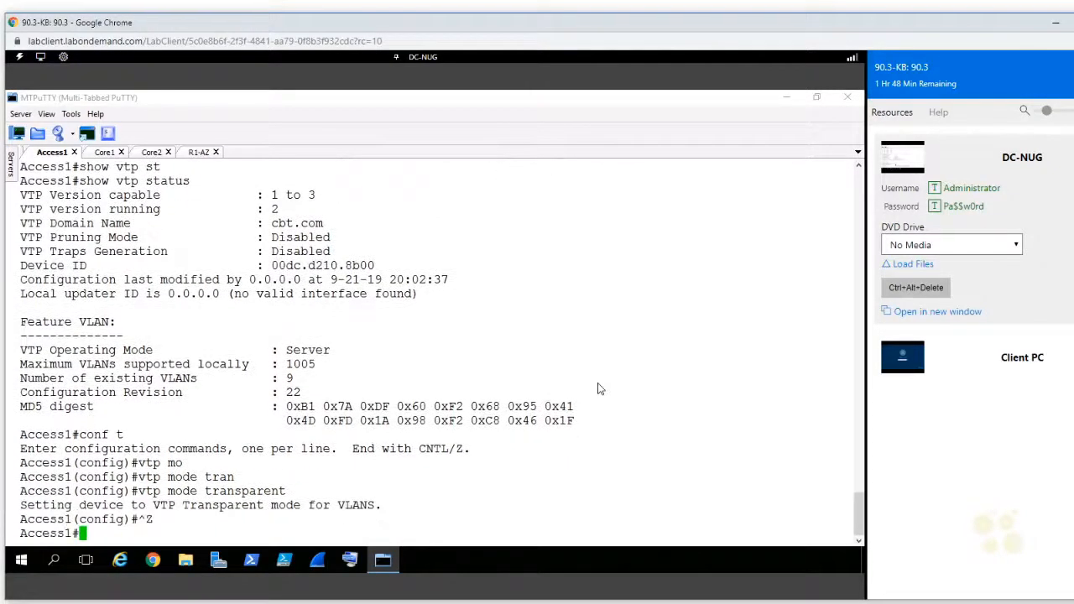
Step: Display the VTP status on Access1 and check its configuration revision and operating mode
type("show vtp st")
key("Tab")
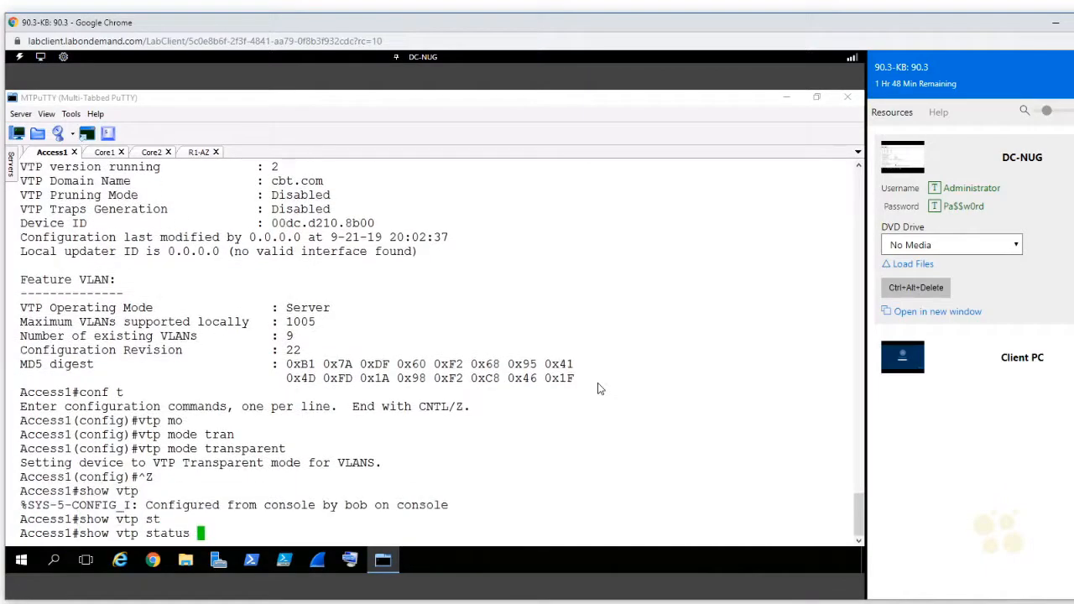
key("Return")
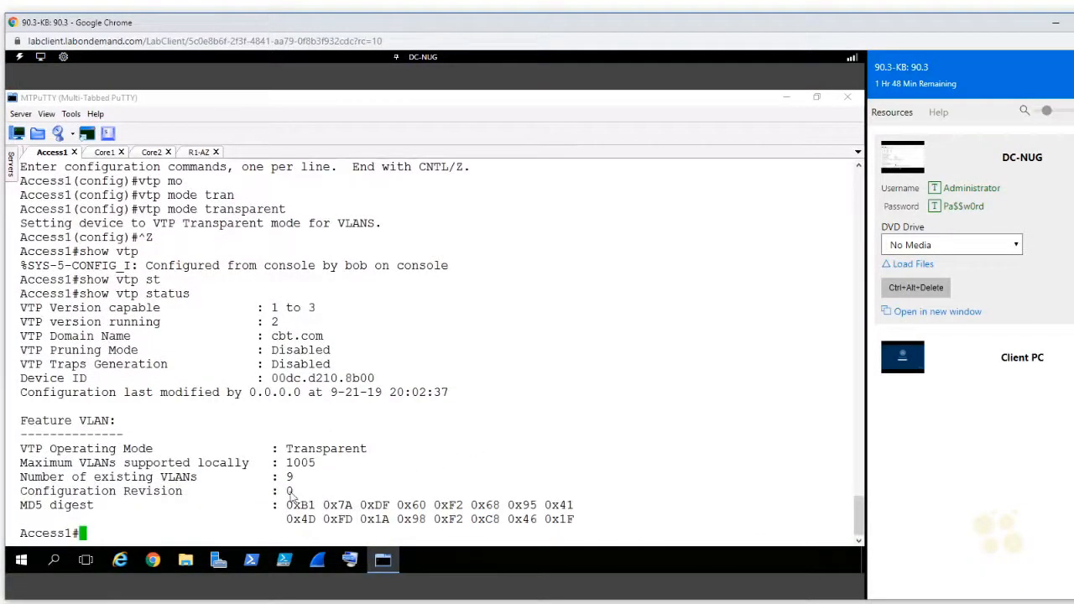
left_click_drag(298, 496, 271, 498)
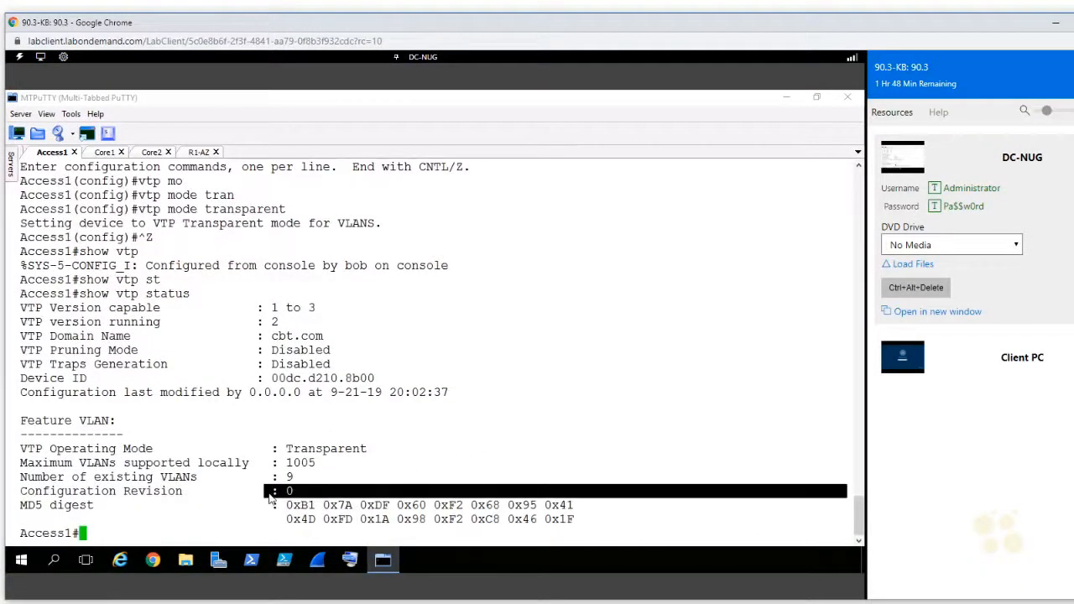
double_click(314, 451)
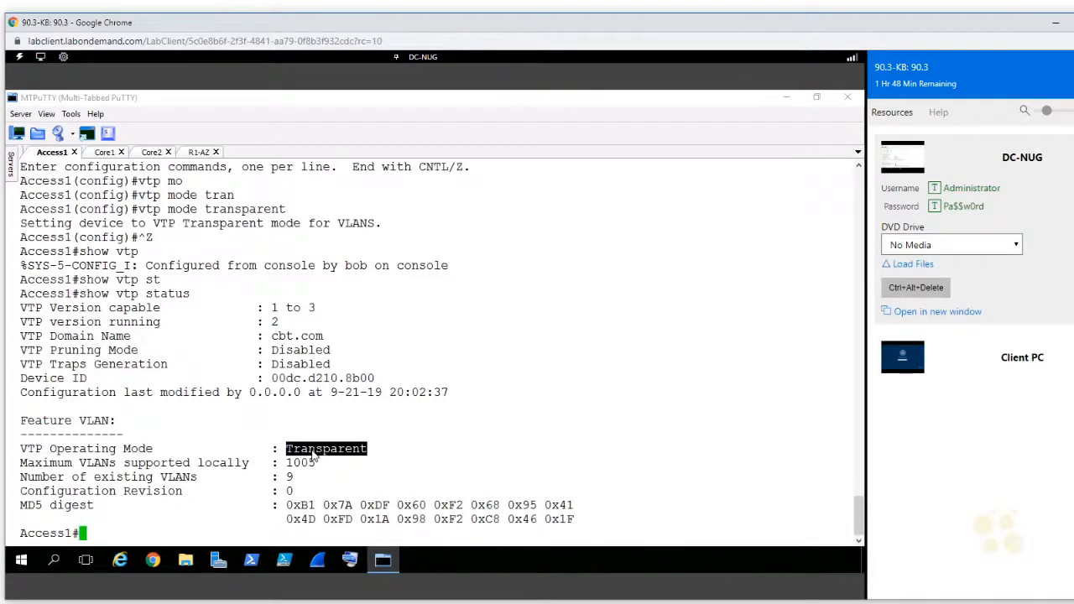
Step: Set the VTP mode on Core1 to transparent in global configuration and return to privileged mode
left_click(101, 152)
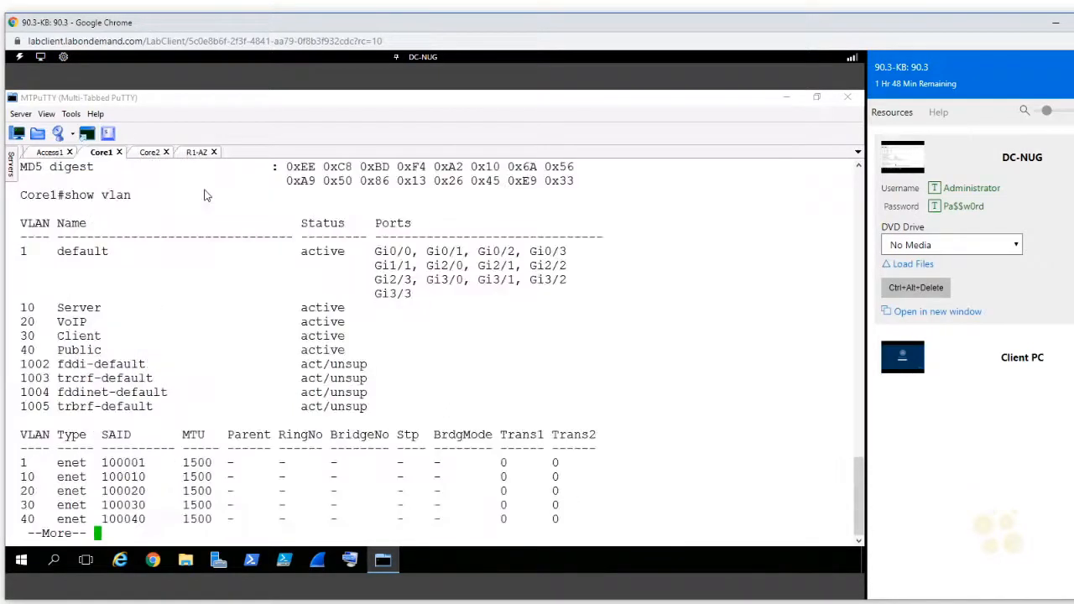
type("qconf t")
key("Return")
type("vtp mode tran")
key("Tab")
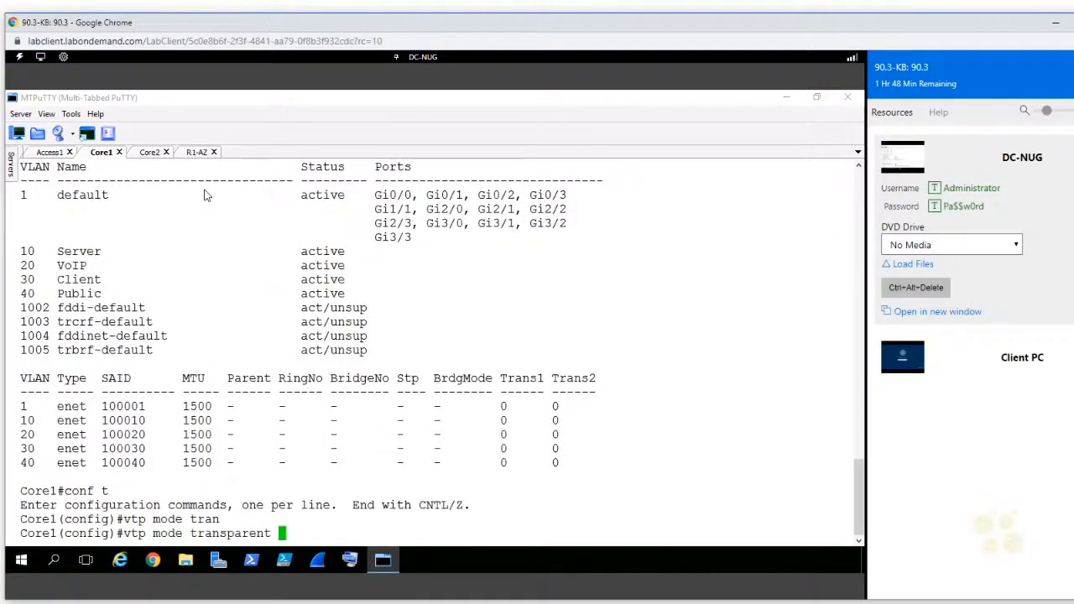
key("Return")
key("ctrl+z")
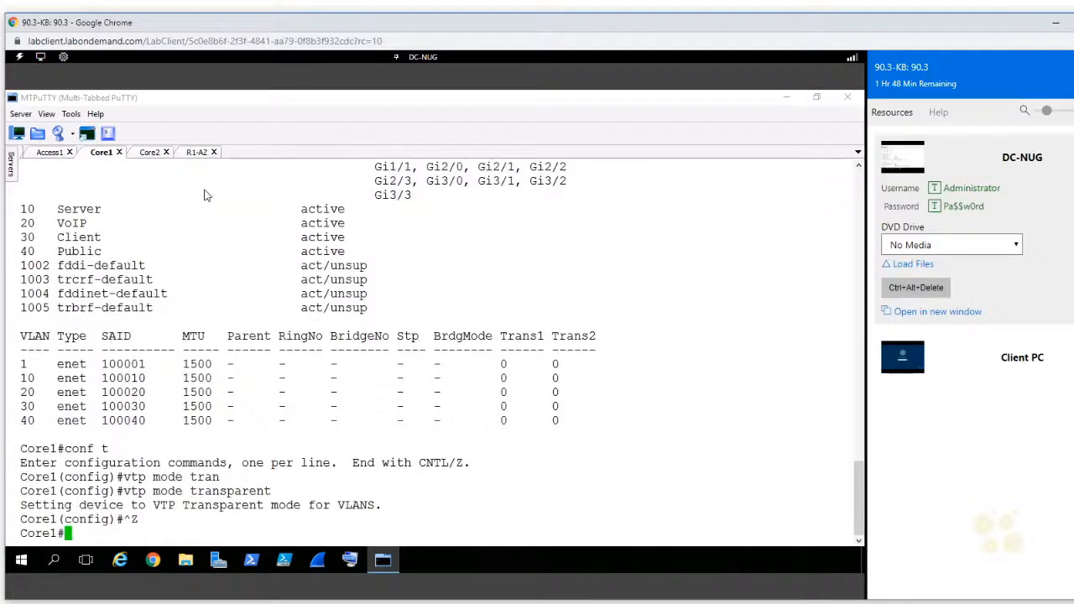
Step: Set the VTP mode on Core2 to transparent in global configuration and return to privileged mode
left_click(149, 153)
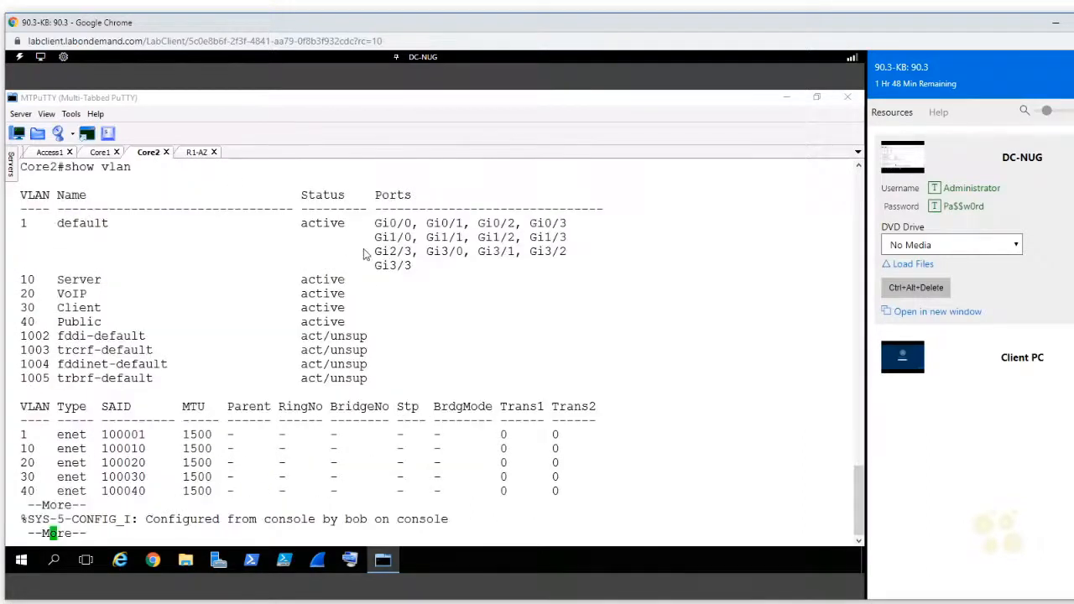
type("qconf t")
key("Return")
type("vtp mode tra")
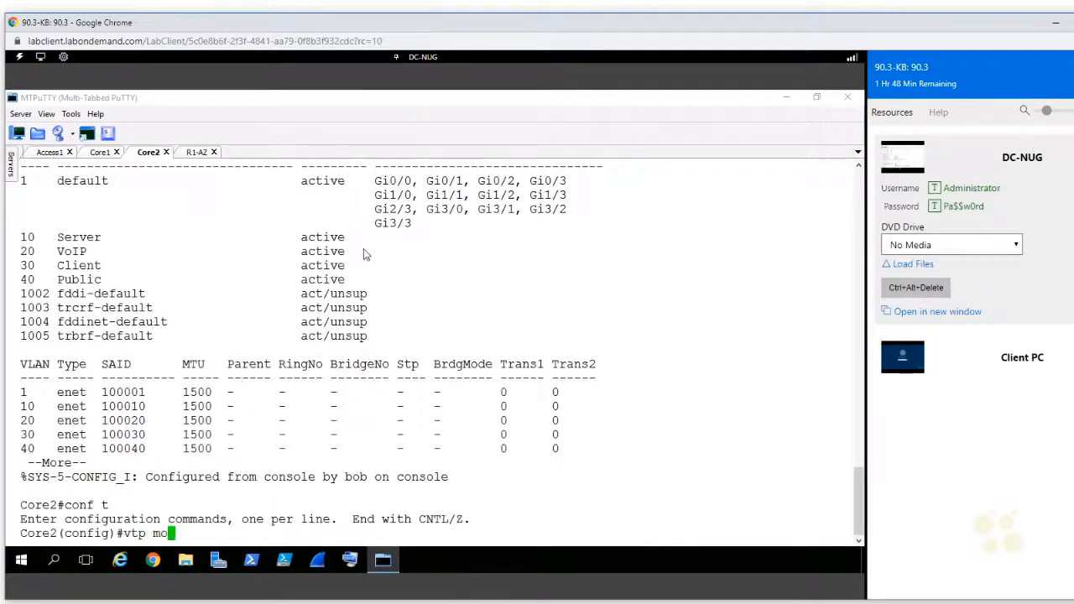
key("Tab")
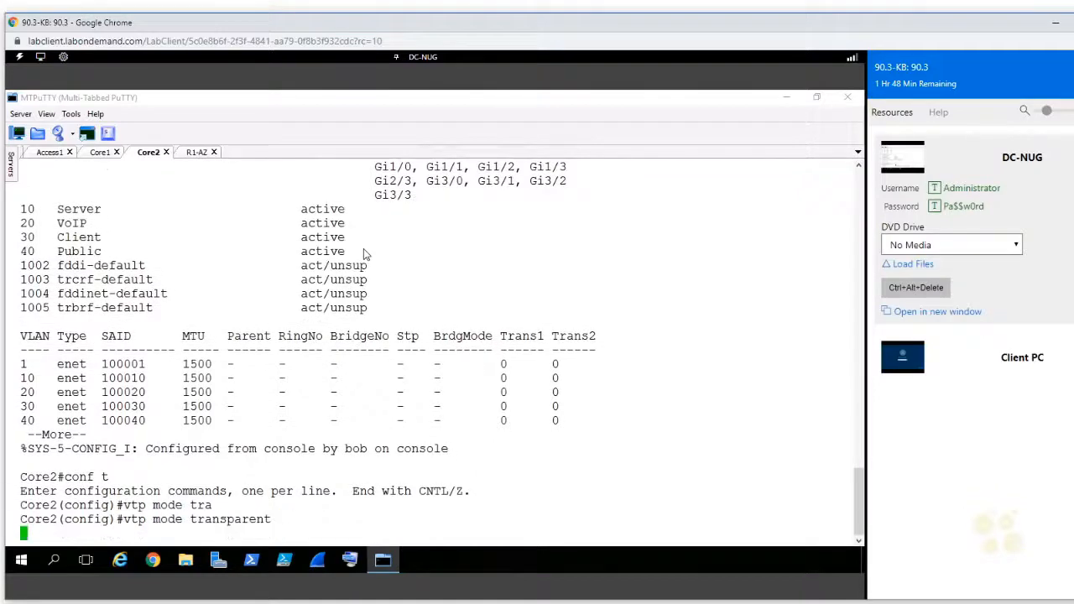
key("Return")
key("ctrl+z")
Step: Display the VLAN table on Core2 again, then quit the paged listing
type("show vlan")
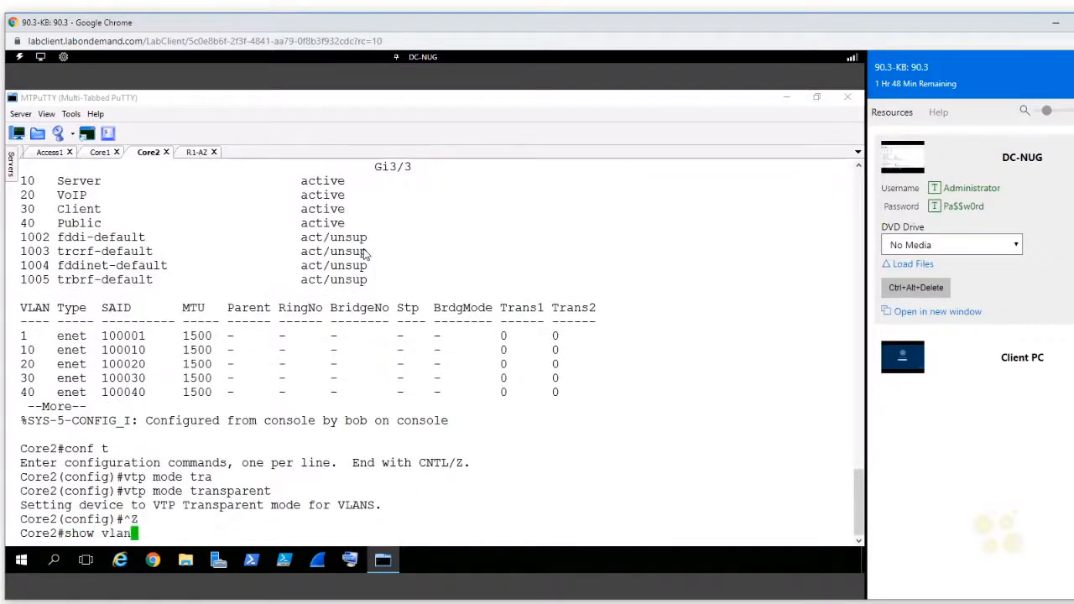
key("Return")
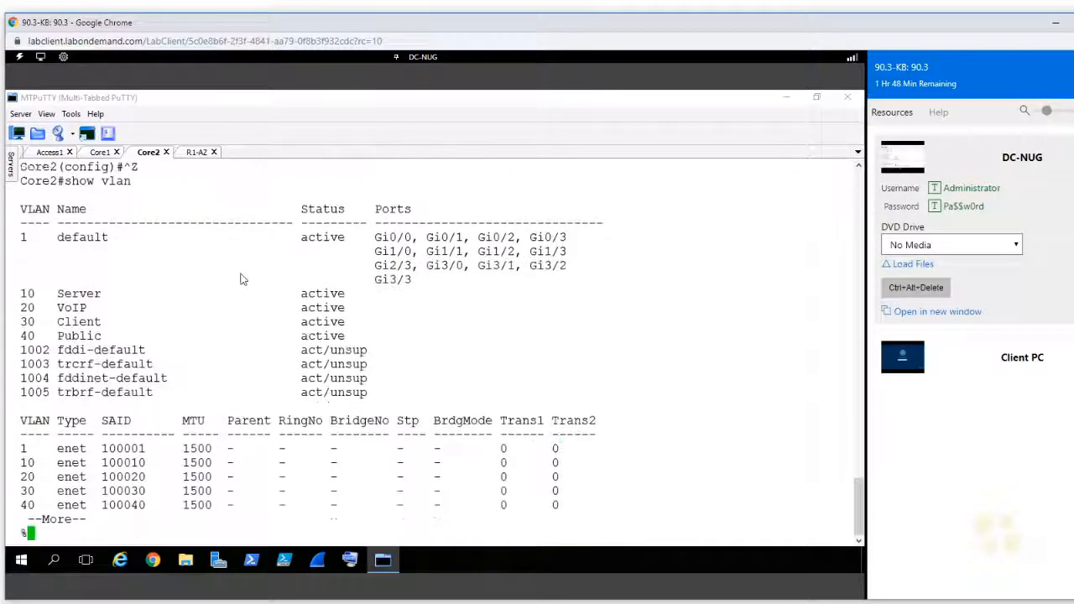
key("q")
Step: Recall the VTP status command from Core2's command history and run it
key("Up")
key("Up")
key("Down")
key("Up")
key("Up")
key("Up")
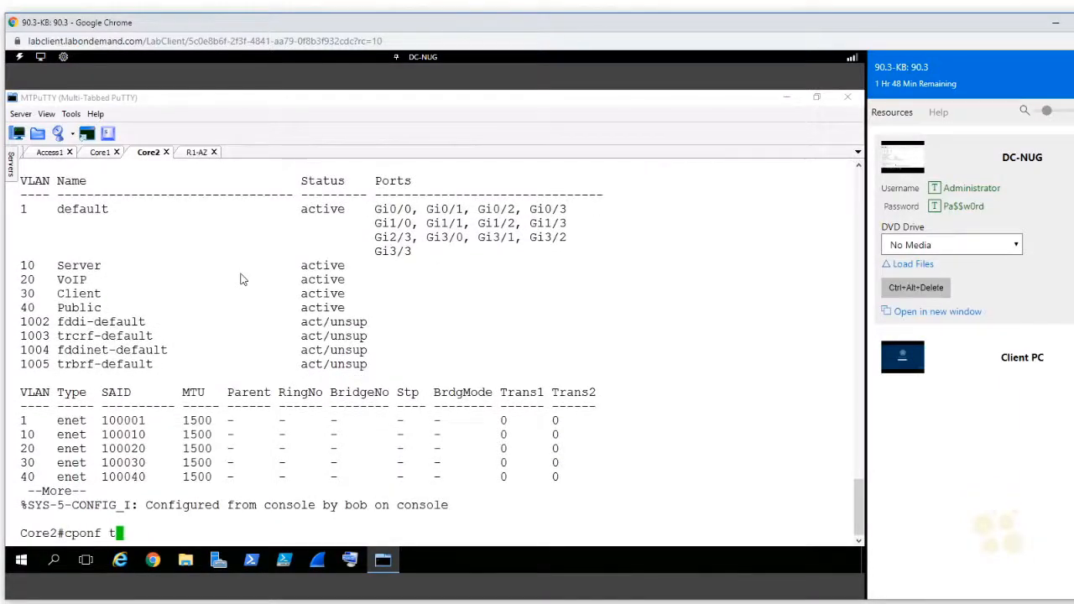
key("Return")
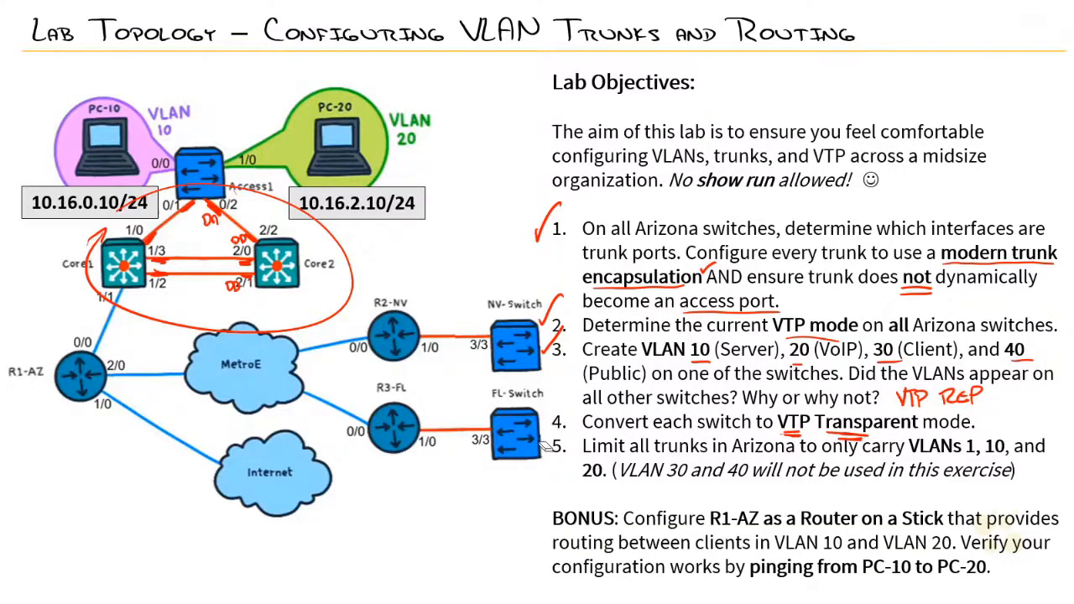
left_click_drag(541, 425, 557, 415)
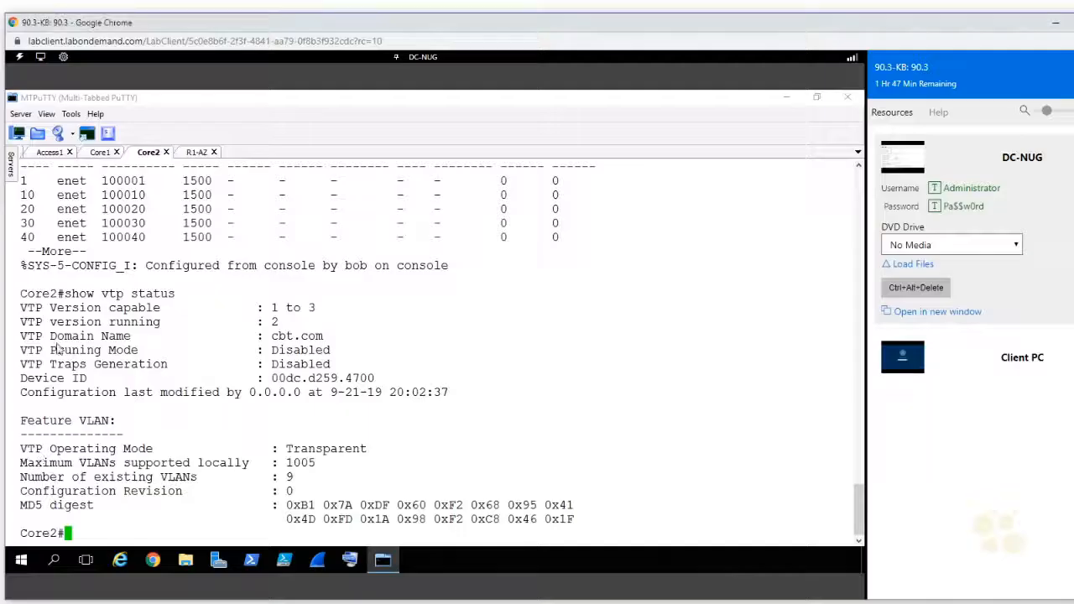
Step: Display the trunk interfaces on the Access1 switch
left_click(48, 152)
left_click(276, 344)
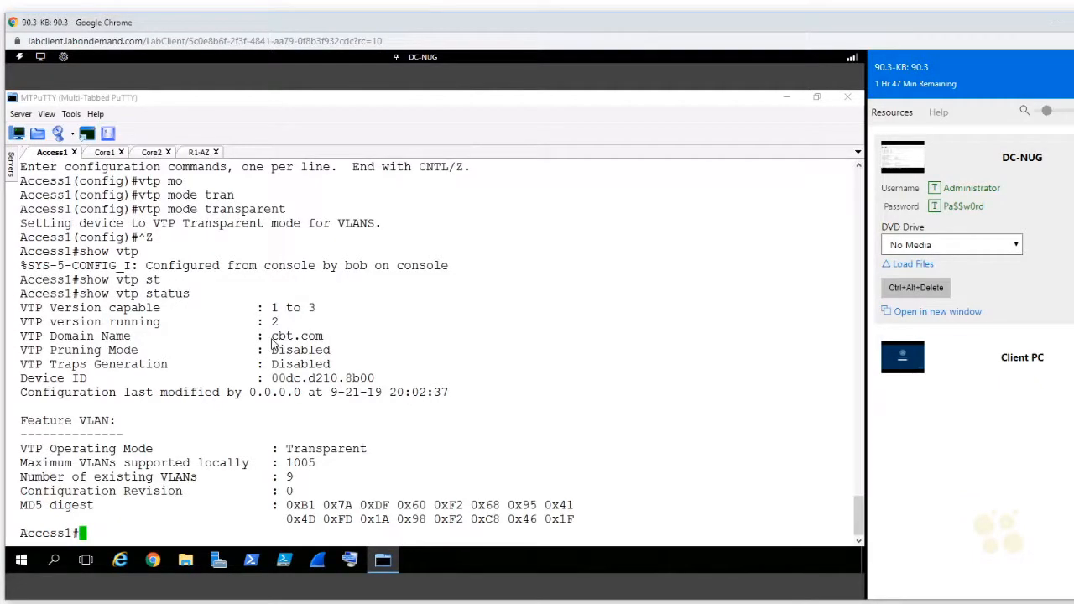
type("show int")
key("Tab")
type("tr")
key("Tab")
key("Return")
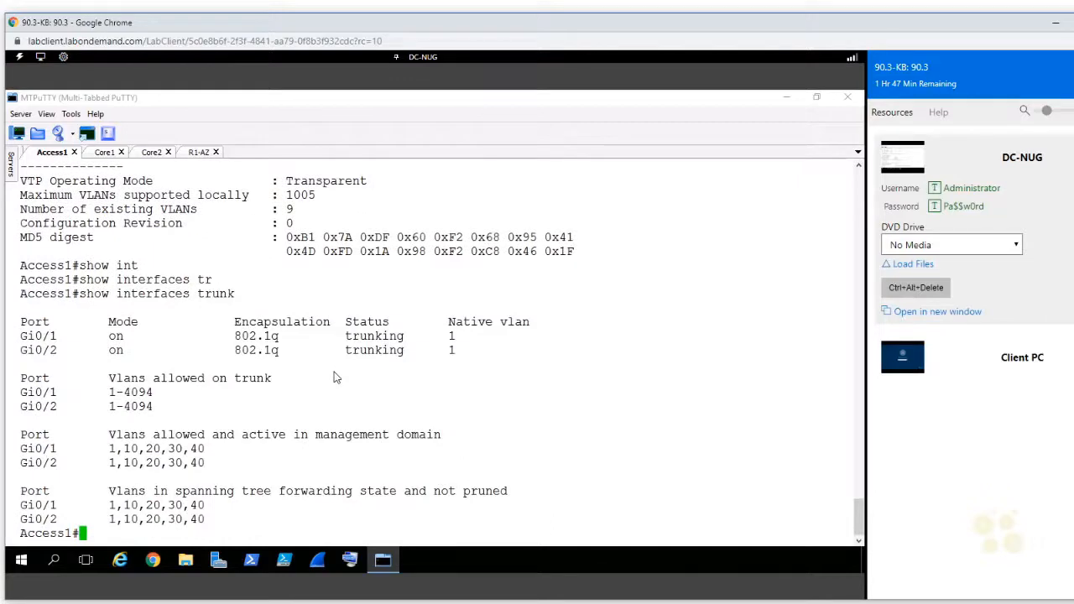
Step: Enter global configuration on Access1 and open the interface range gi0/1-2
type("conf t")
key("Return")
type("int ra")
key("Tab")
type("gi")
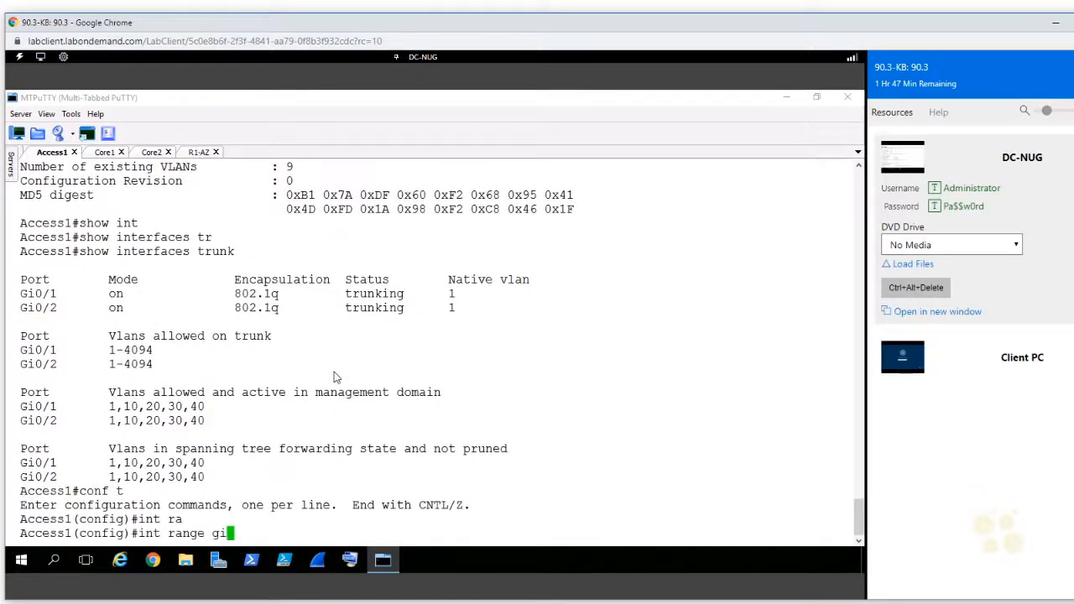
type("0/1-2")
key("Return")
Step: Start the switchport trunk allowed vlan command on Access1 and list its options, examining the WORD, add and remove entries
type("sw")
key("Tab")
type("tr")
key("Tab")
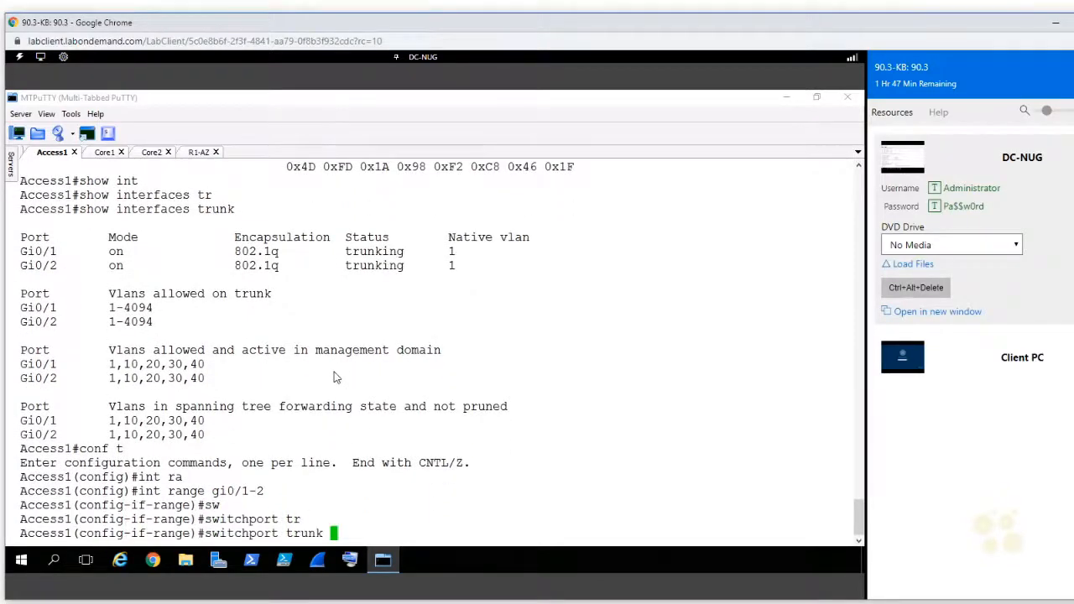
type("al")
key("Tab")
type("vl")
key("Tab")
type("?")
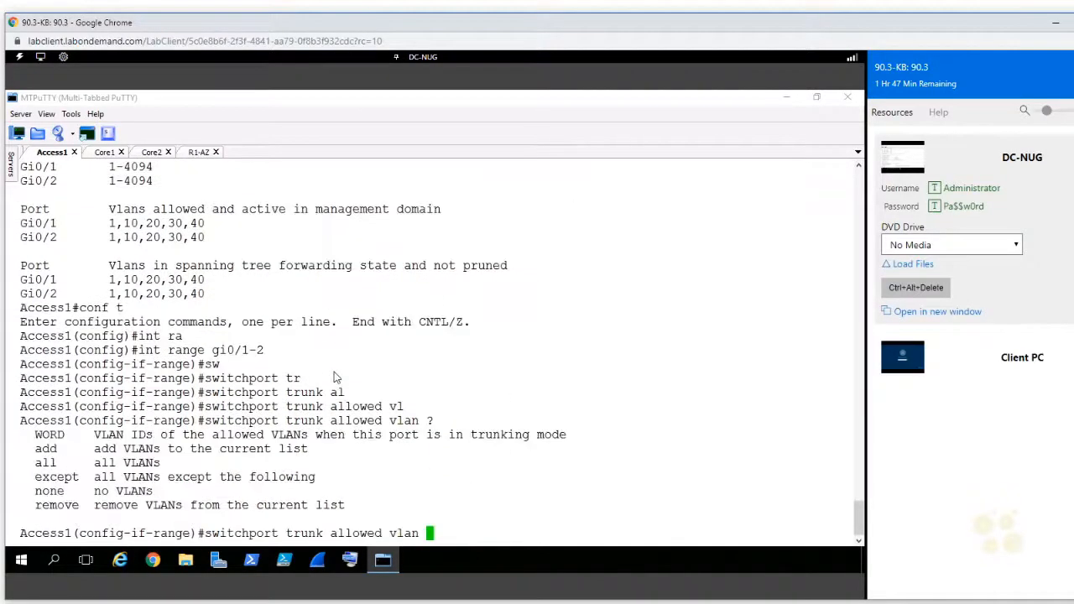
double_click(52, 437)
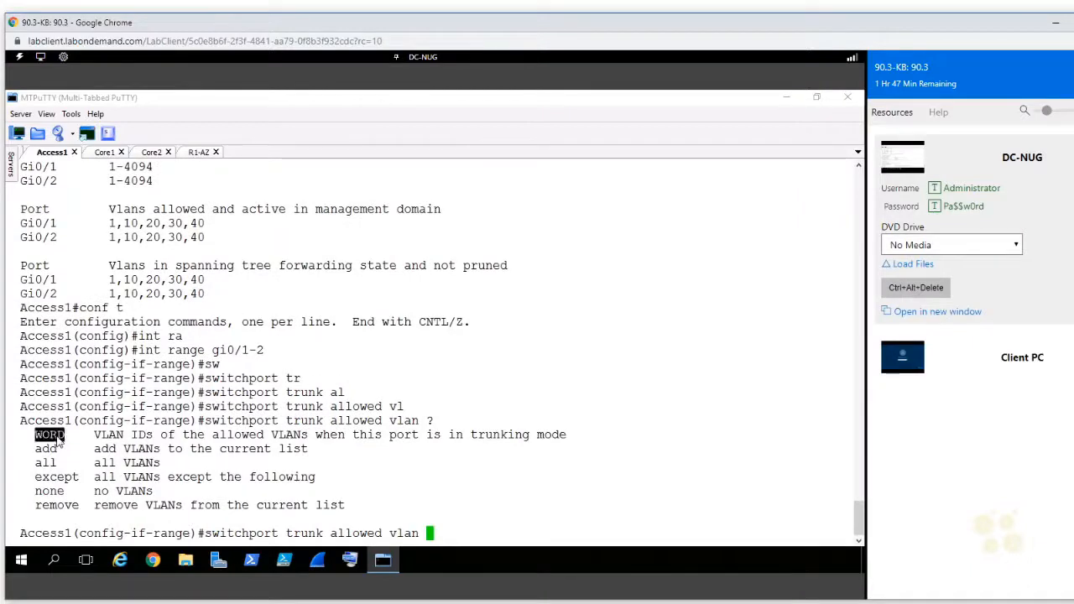
double_click(47, 449)
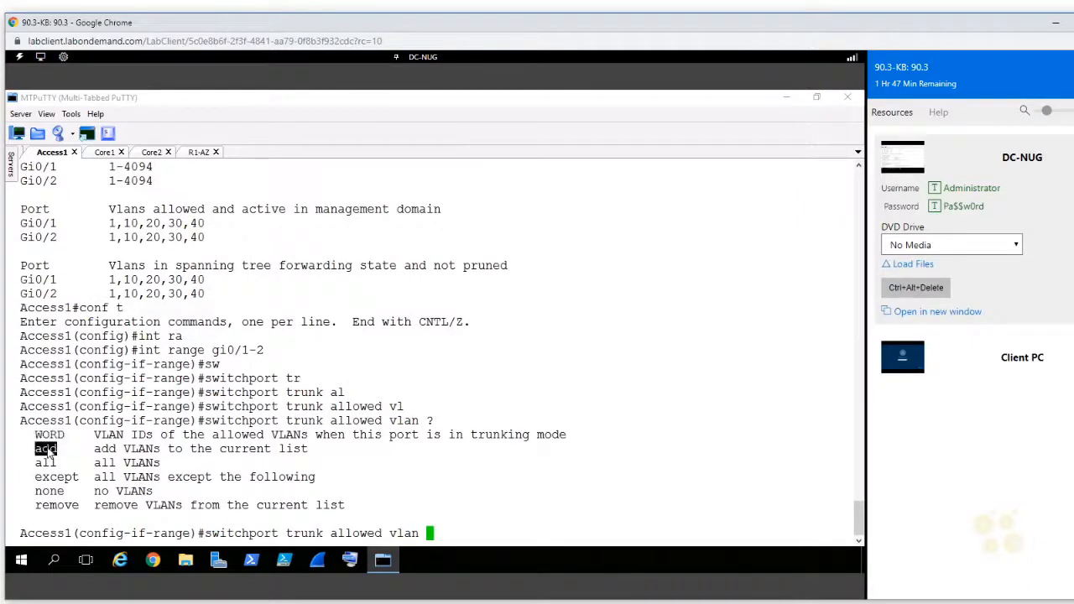
double_click(53, 506)
left_click(602, 508)
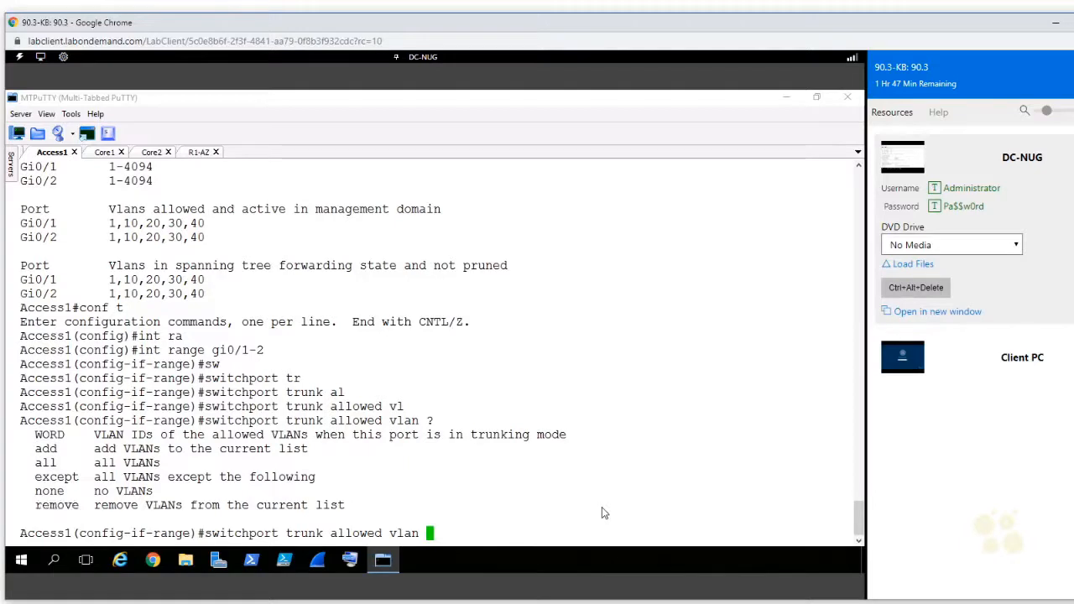
Step: Limit the Access1 trunks to VLANs 1,10,20 and return to privileged mode
type("1m1")
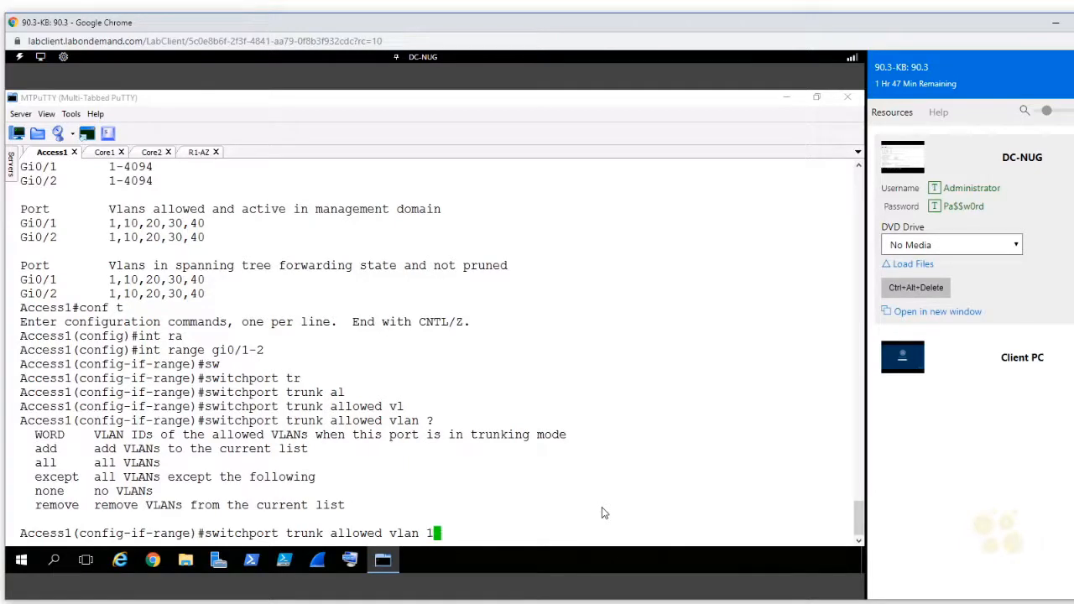
key("BackSpace")
key("BackSpace")
type(",10,20")
key("Return")
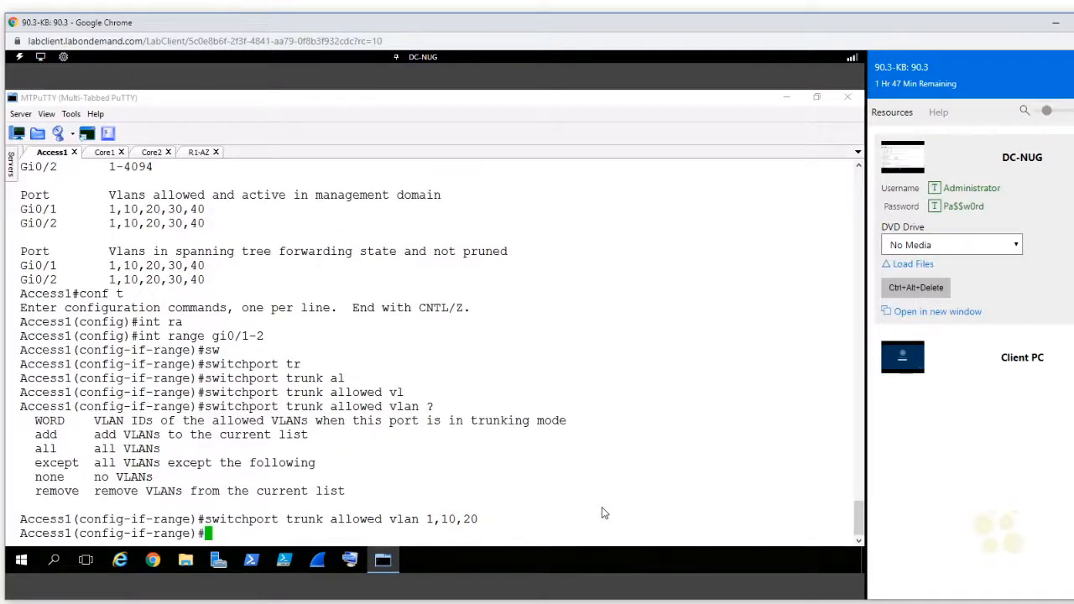
key("ctrl+z")
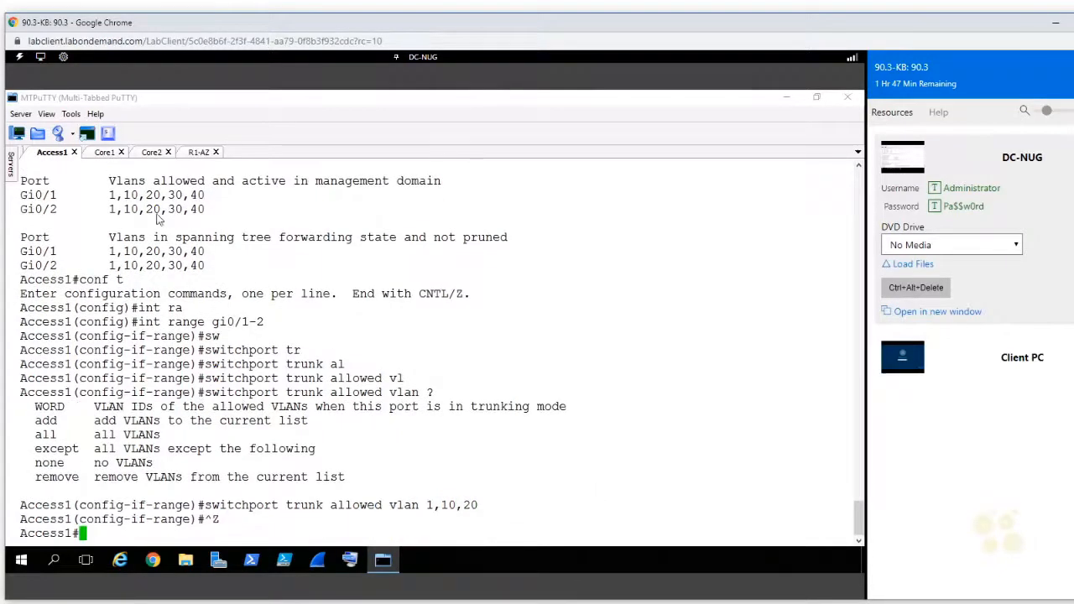
Step: Switch to the Core1 session and display its trunk interfaces
left_click(104, 153)
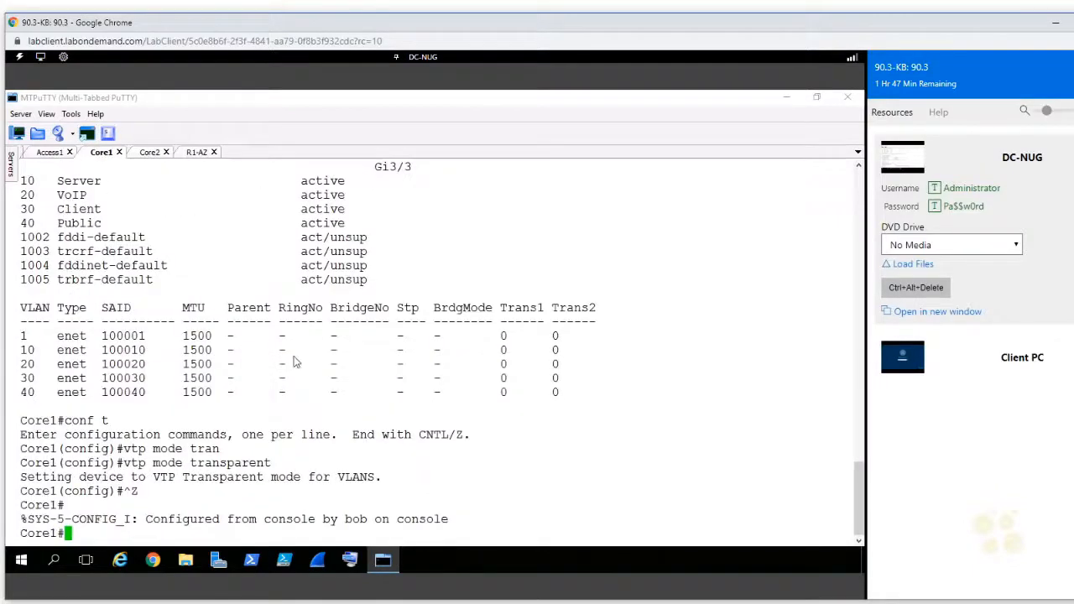
scroll(294, 358, "up", 5)
scroll(294, 361, "down", 9)
key("Return")
key("Up")
key("Up")
key("Down")
key("BackSpace")
key("BackSpace")
key("BackSpace")
key("BackSpace")
key("BackSpace")
key("BackSpace")
type("show interfaces trunk")
key("Return")
Step: Enter global configuration on Core1 and open the interface range gi1/0,gi1/2-3
type("q")
type("onf t")
key("Return")
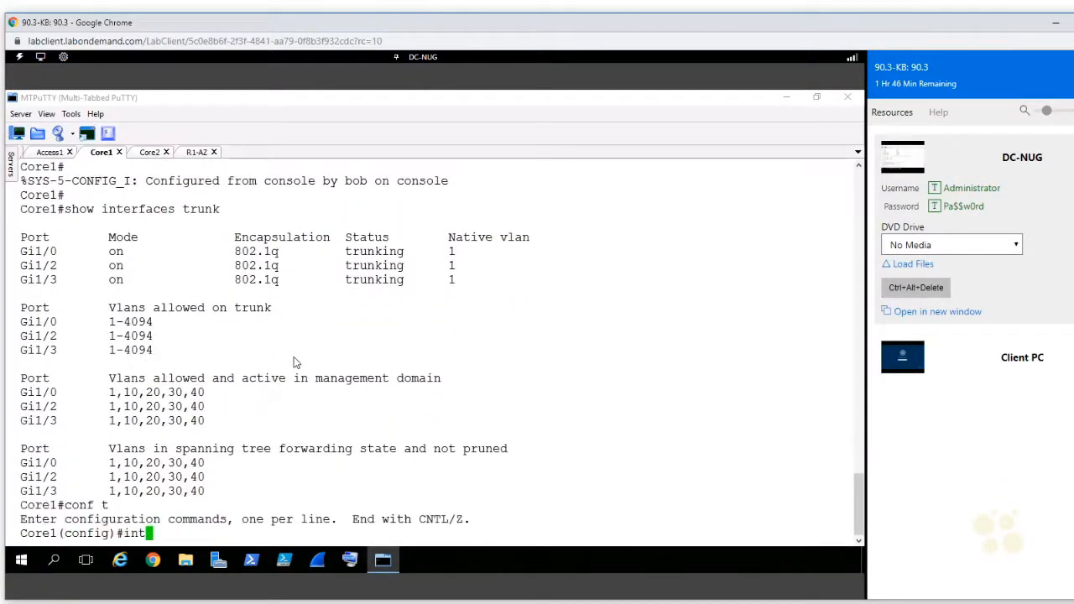
type("int")
key("Tab")
type("r")
key("Tab")
type("gi1/0")
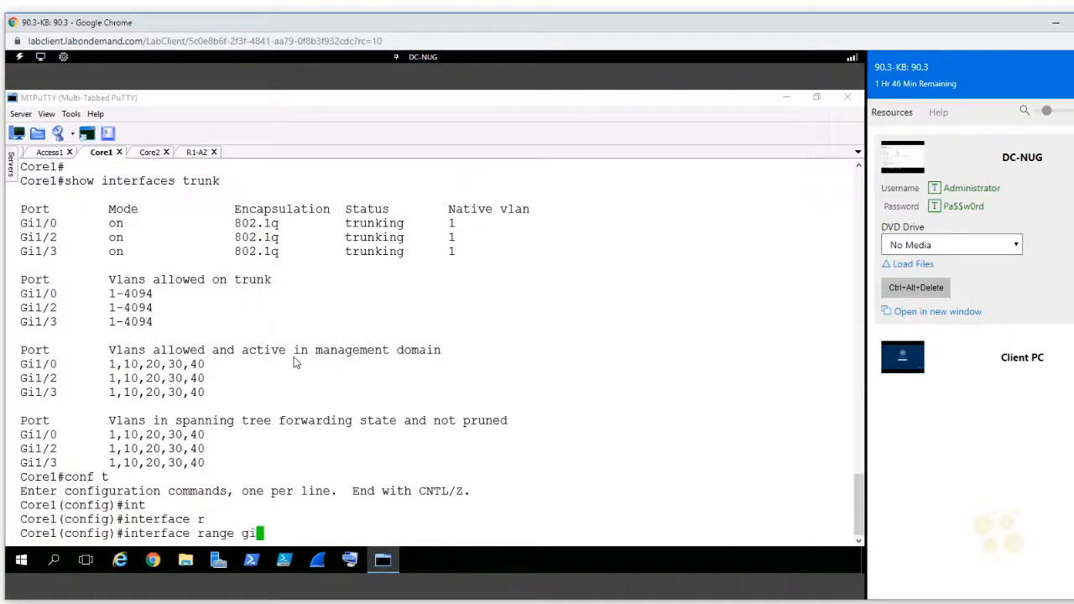
key("BackSpace")
key("BackSpace")
type("/0,gi1/2-3")
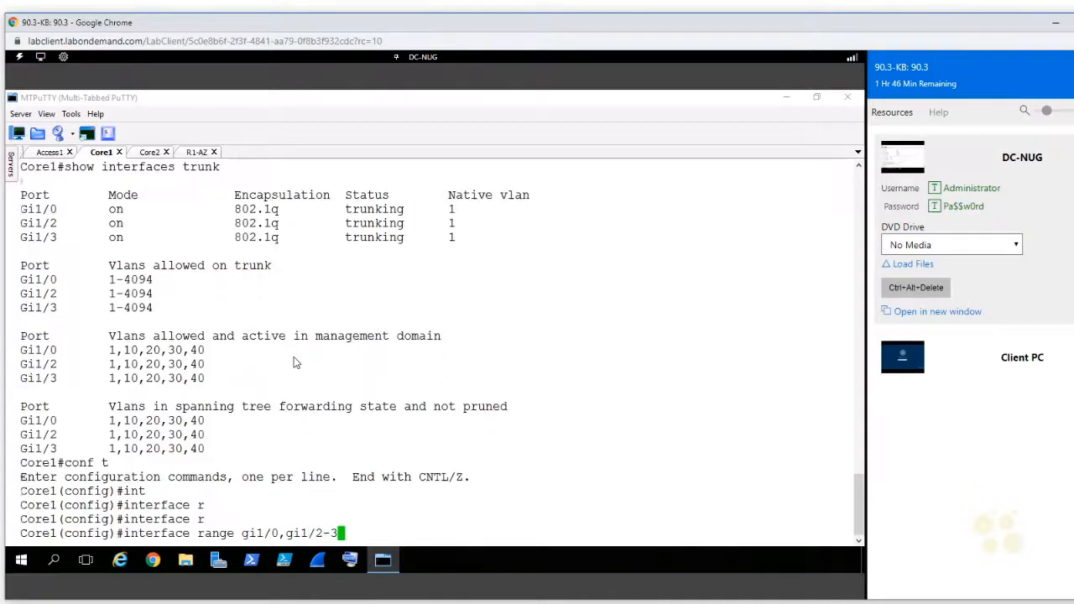
key("Return")
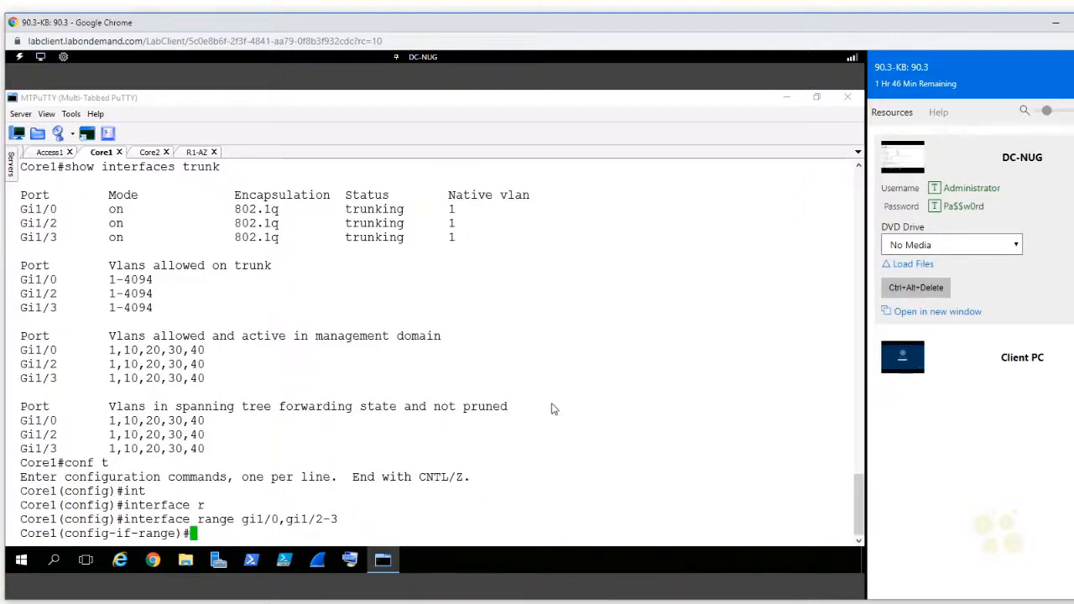
Step: Limit the allowed VLANs on the Core1 trunks to 1,10,20 and return to privileged mode
type("sw")
key("Tab")
type("tr")
key("Tab")
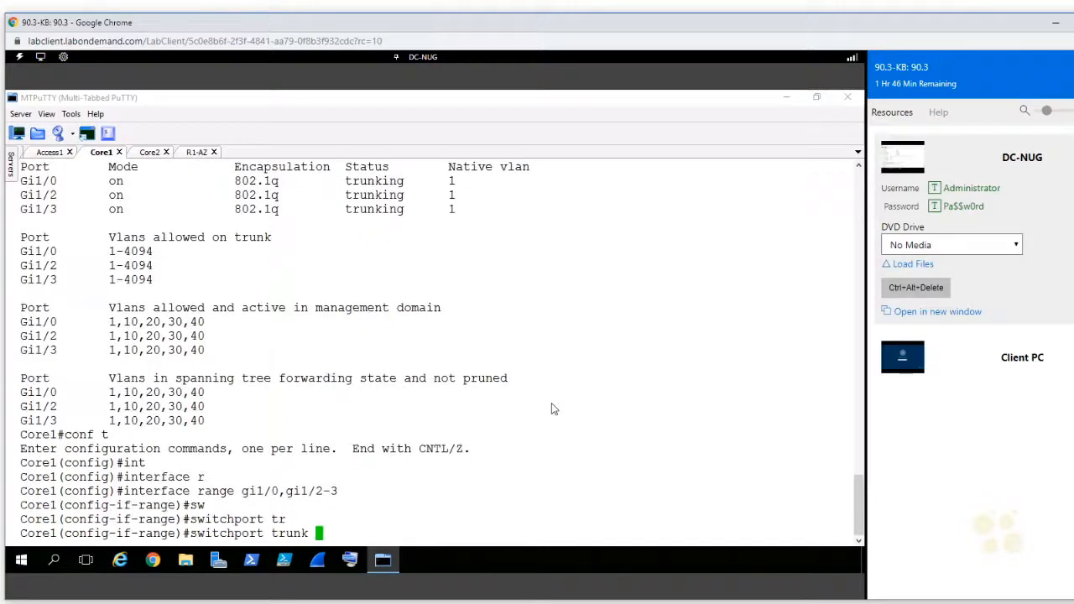
type("al")
key("Tab")
type("vl")
key("Tab")
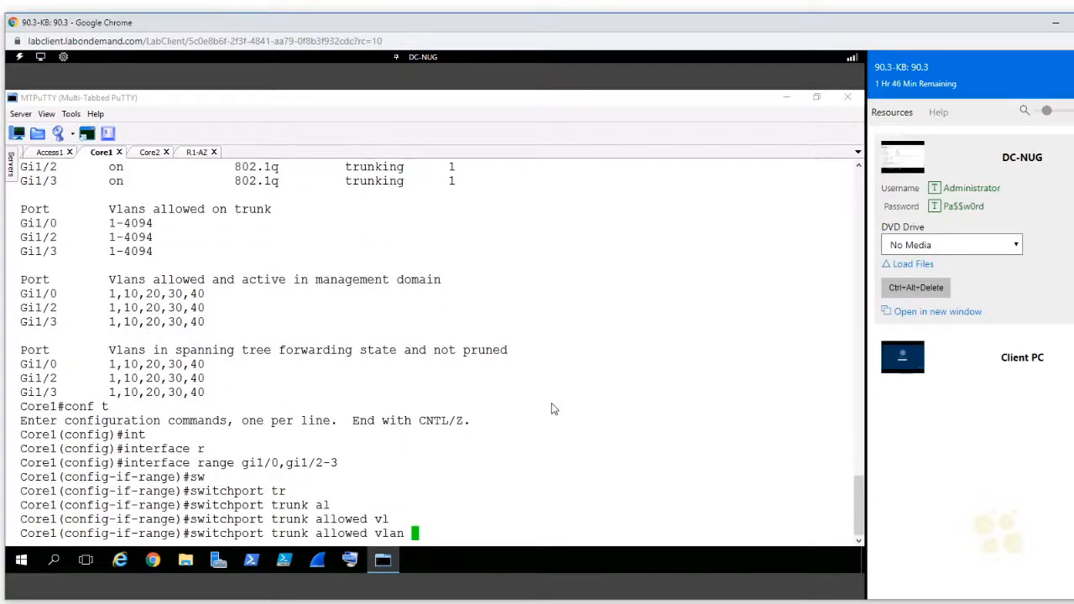
type("1,10,20")
key("Return")
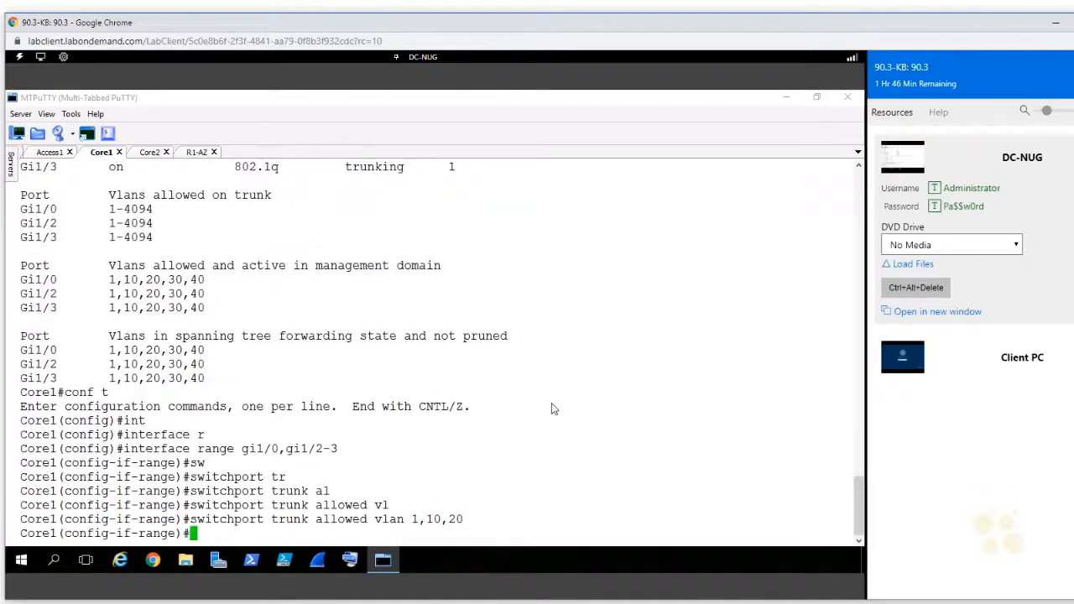
key("ctrl+z")
Step: Recall the trunk interface display on Core1 and review the allowed VLAN lists
key("Up")
key("Up")
key("Up")
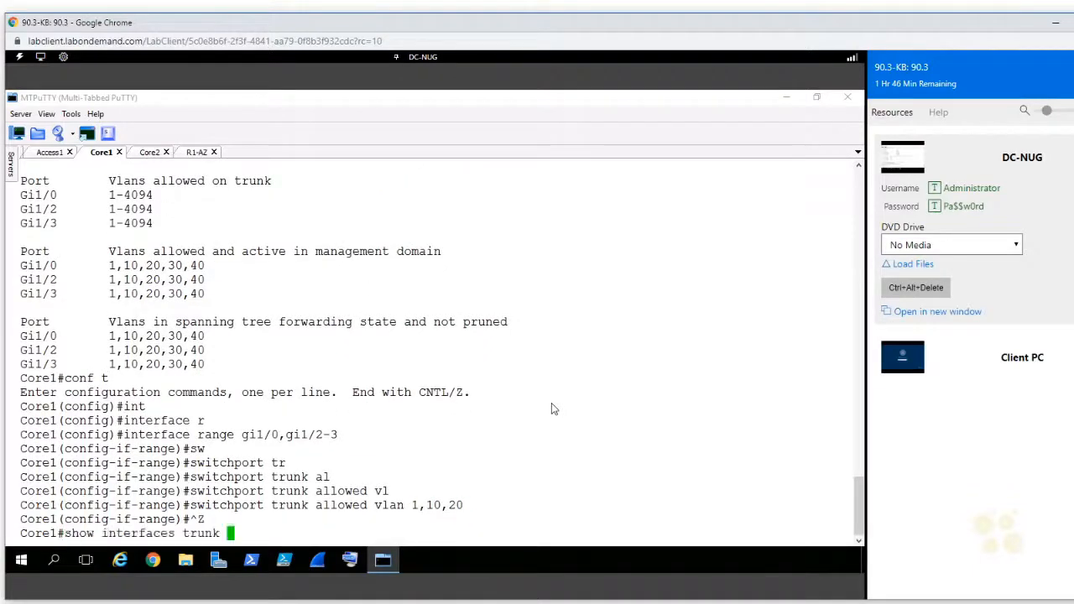
key("Down")
key("Return")
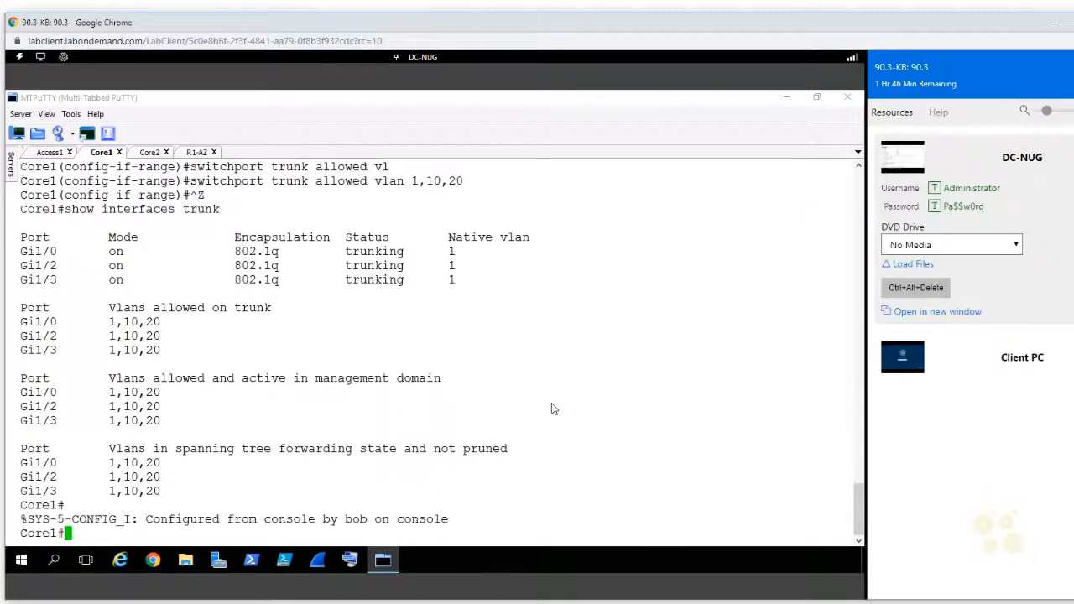
left_click_drag(191, 324, 108, 323)
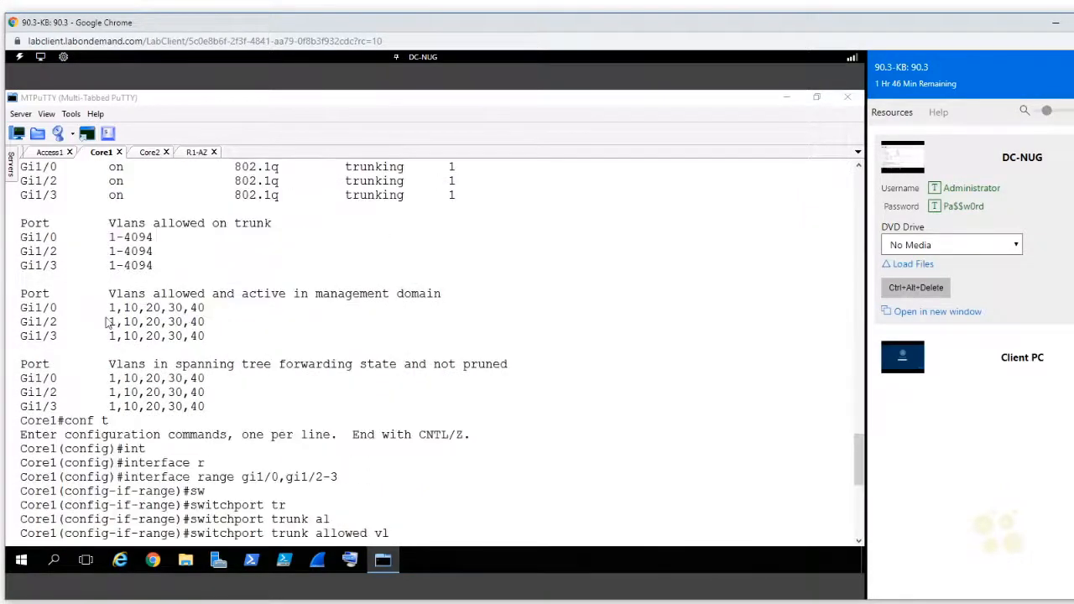
double_click(195, 311)
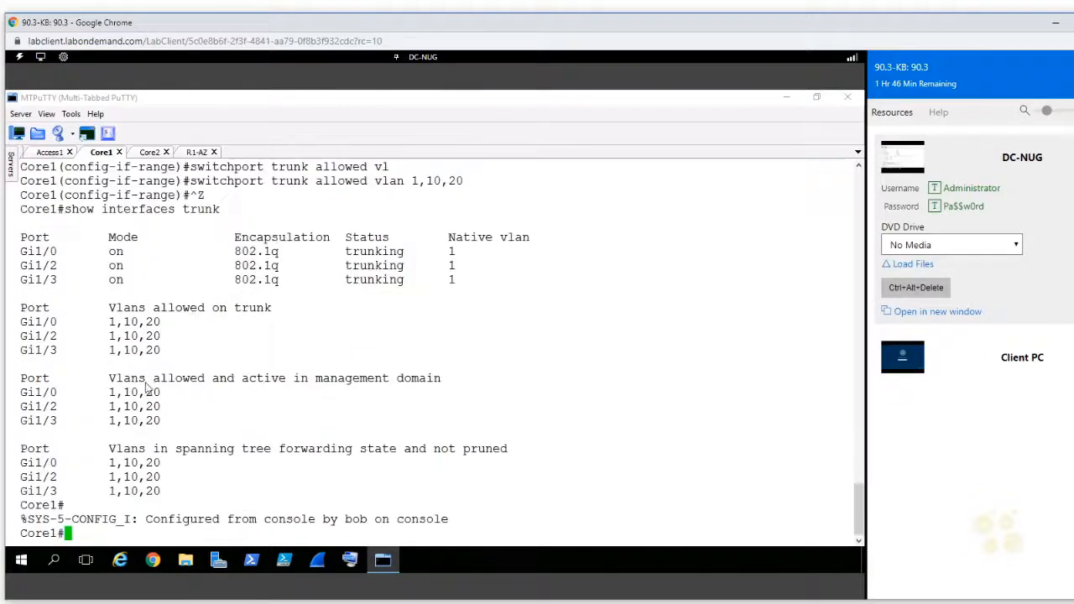
Step: Switch to the Core2 session and display its trunk interfaces
left_click(151, 152)
type("show int tru")
key("Tab")
key("Return")
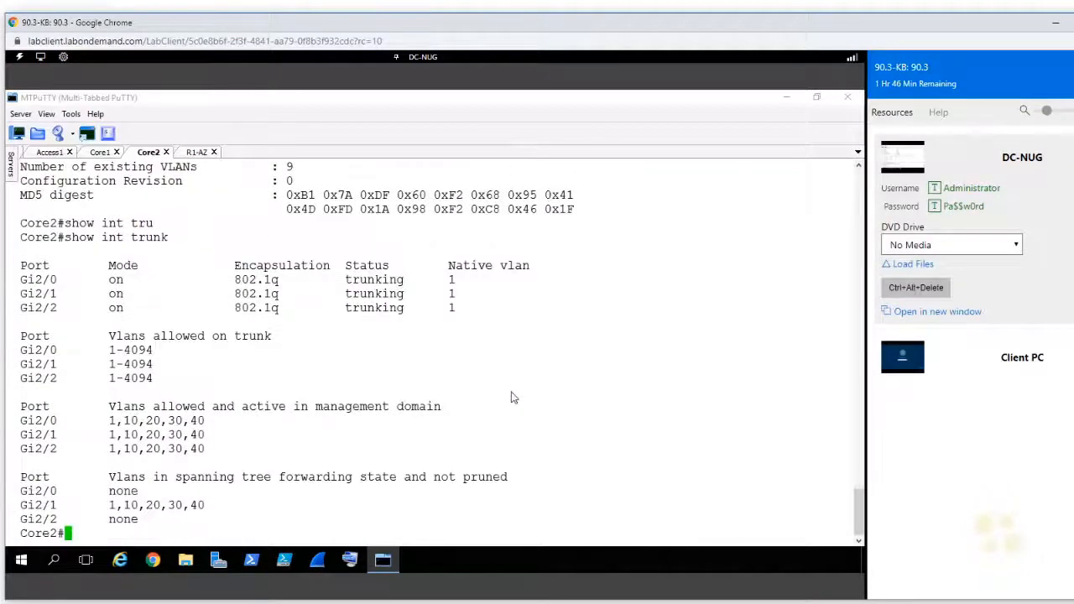
Step: Enter global configuration on Core2 and open the interface range gi2/0-2
type("conf t")
key("Return")
type("int")
key("Tab")
type("r")
key("Tab")
type("gi")
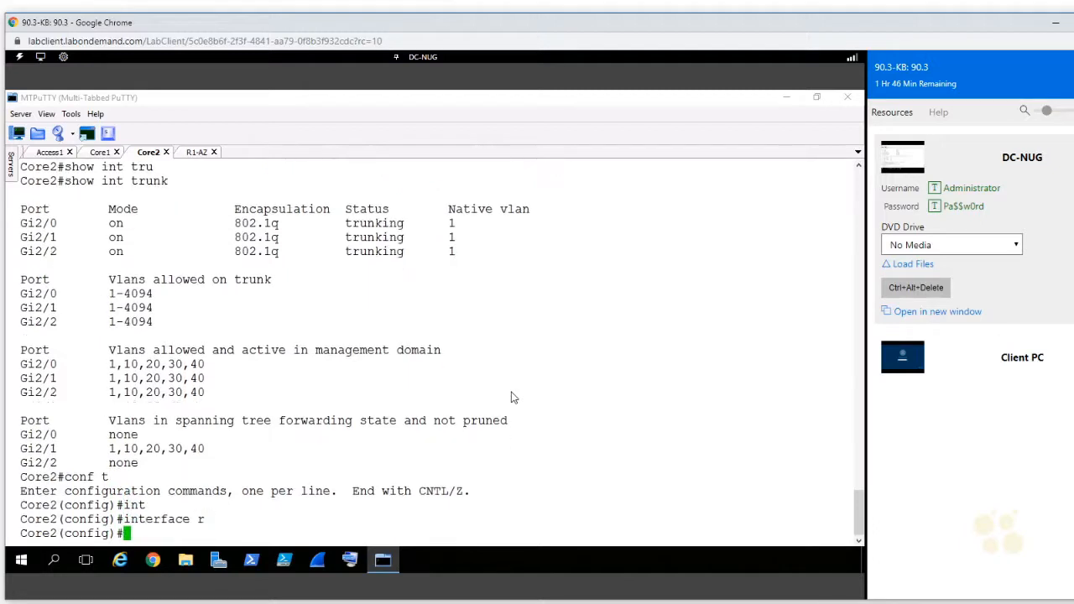
type("2/0-2")
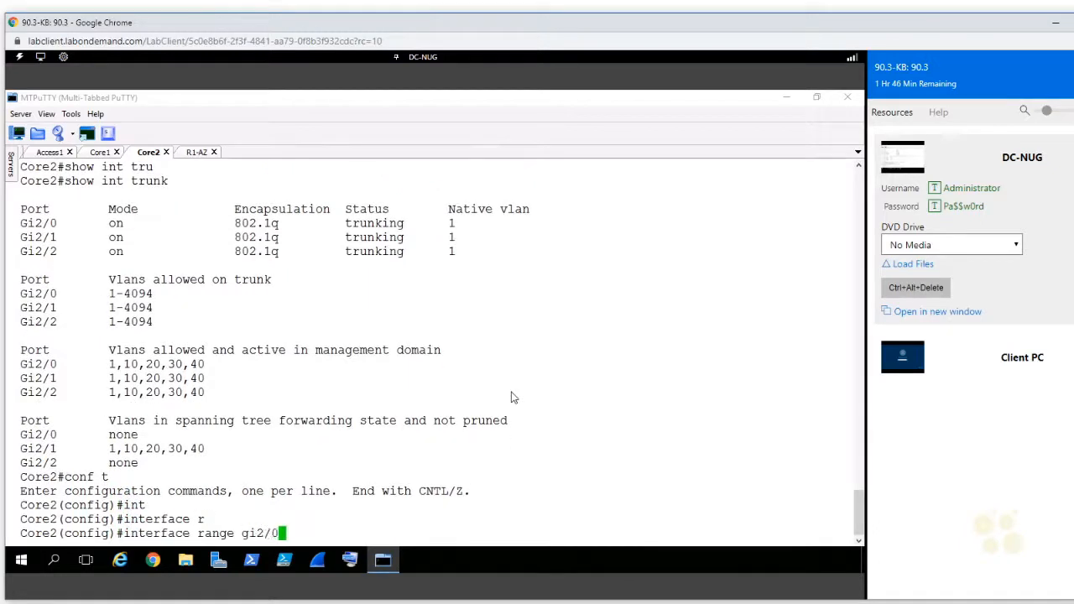
key("Return")
Step: Set the allowed VLANs on the Core2 trunks to 1,10,20, without the add keyword
type("sw tr")
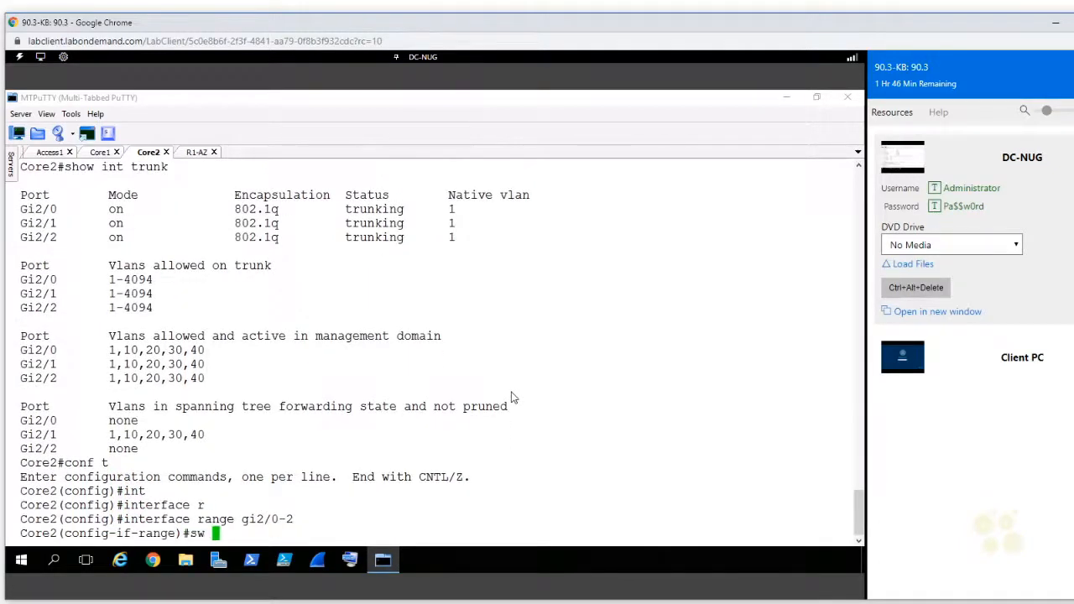
key("Tab")
type("al")
key("Tab")
type("vl")
key("Tab")
type("ad")
key("Tab")
key("BackSpace")
key("BackSpace")
key("BackSpace")
key("BackSpace")
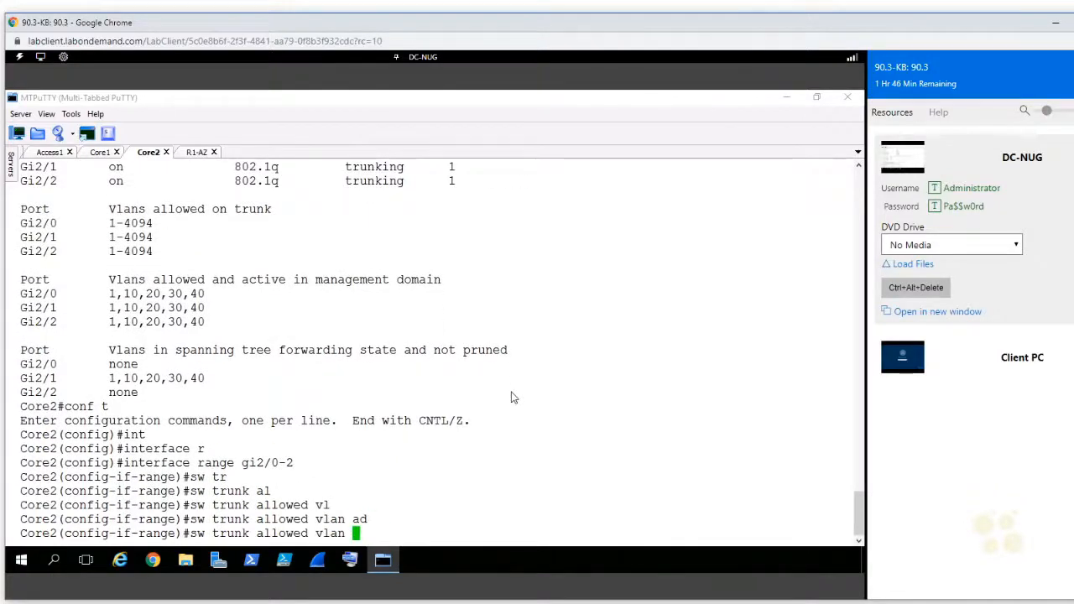
type("1,10,20")
key("Return")
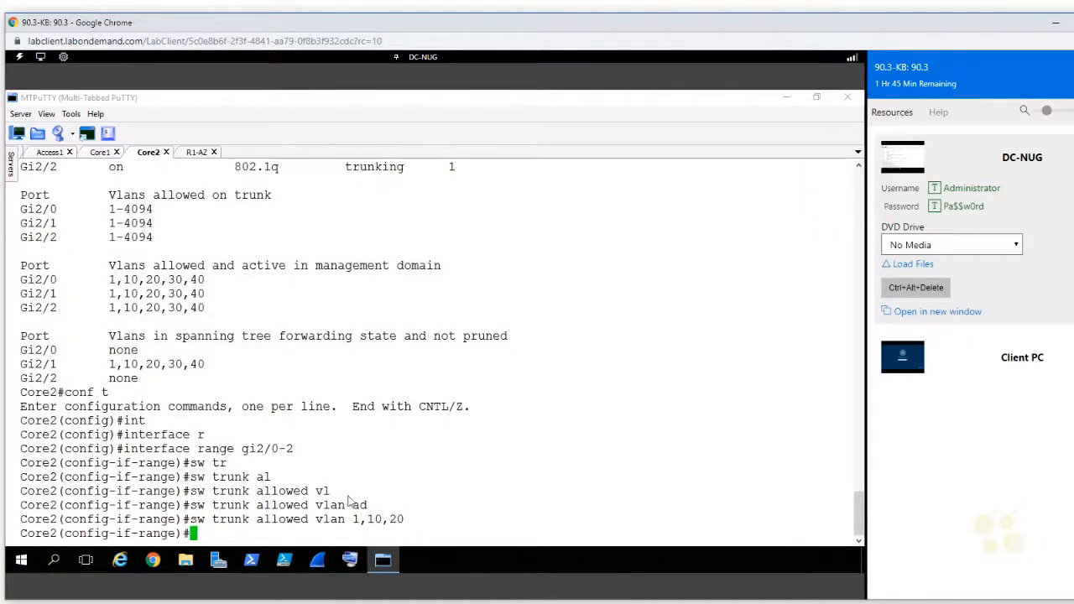
Step: Review the earlier VLAN lists on Core2, return to privileged mode and display the trunk interfaces again
double_click(359, 505)
left_click_drag(168, 280, 227, 283)
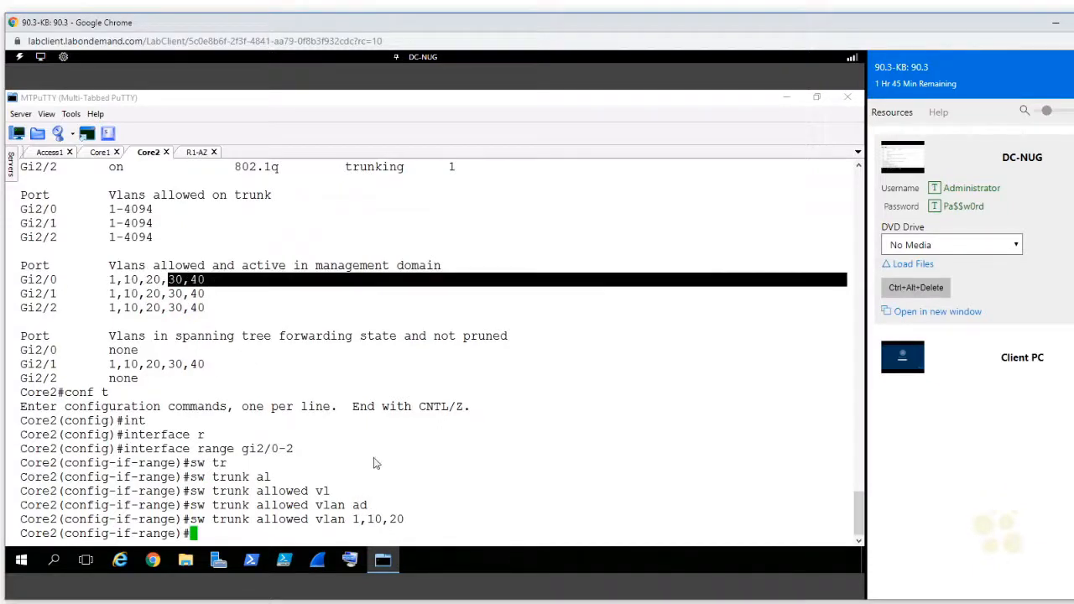
double_click(359, 505)
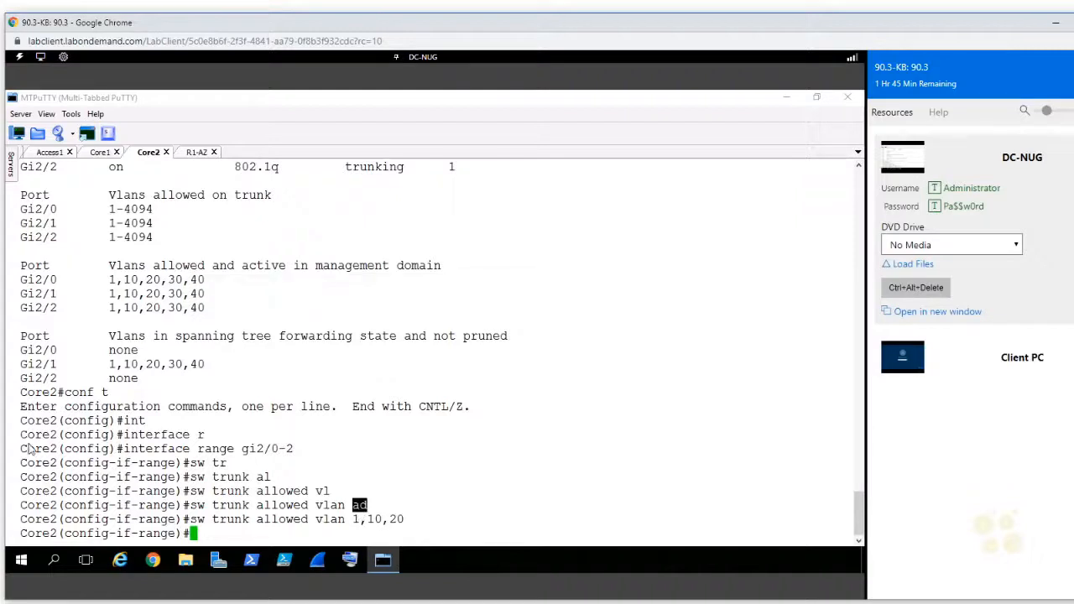
left_click(475, 475)
key("ctrl+z")
type("show int trunk")
key("Return")
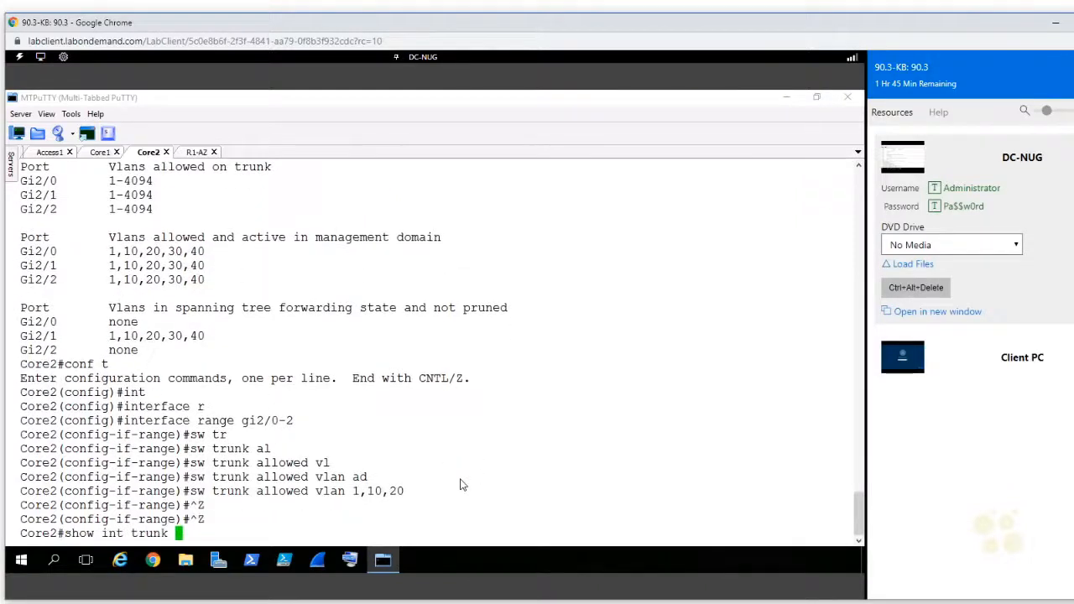
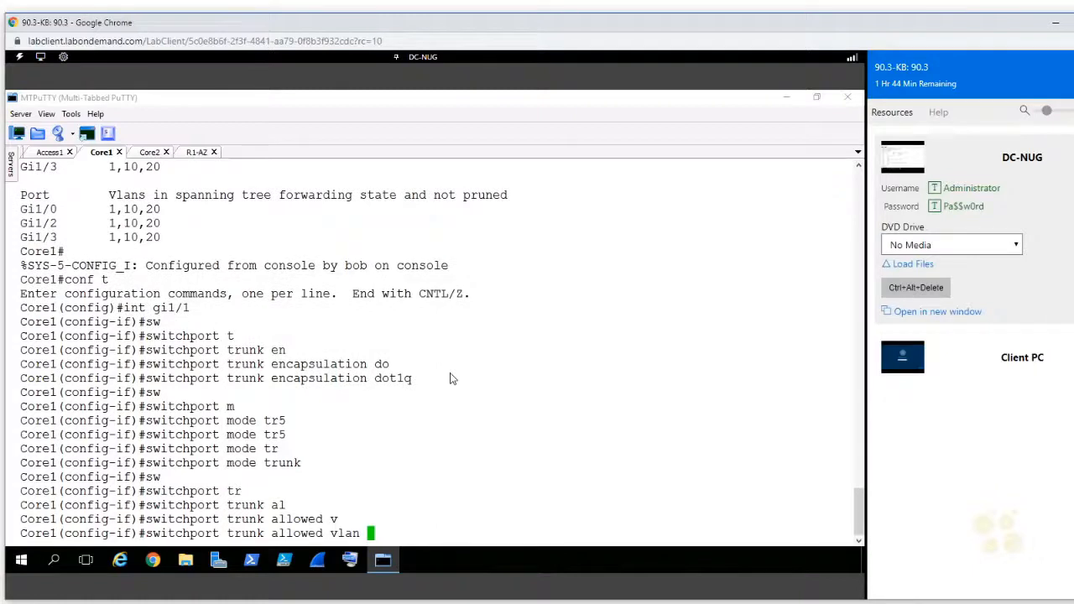
Step: Limit the Core1 gi1/1 trunk to VLANs 1,10,20 and return to privileged mode
type("1,10,20")
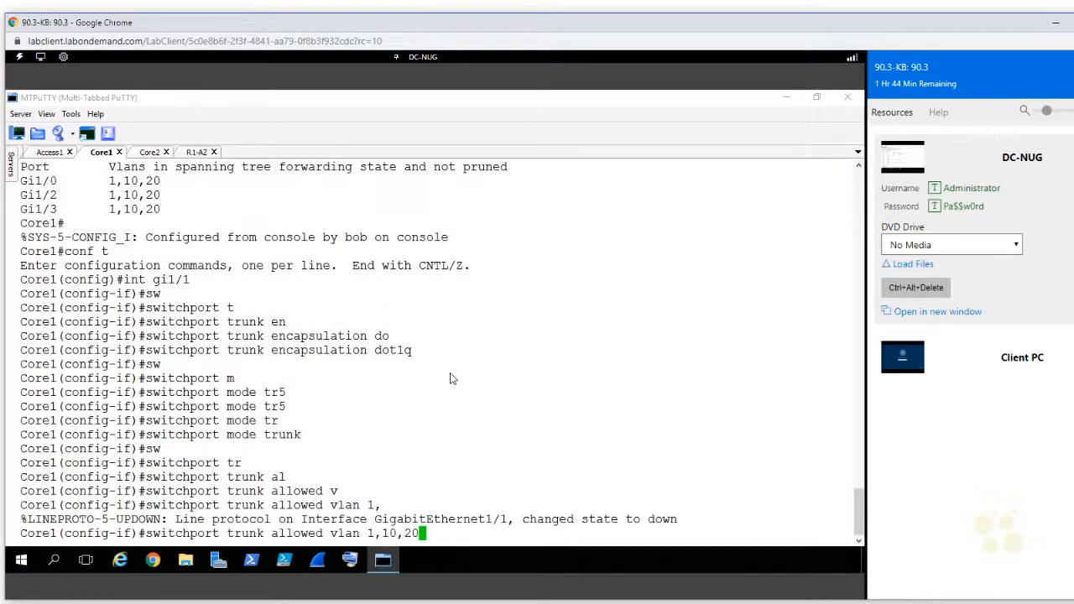
key("Return")
key("ctrl+z")
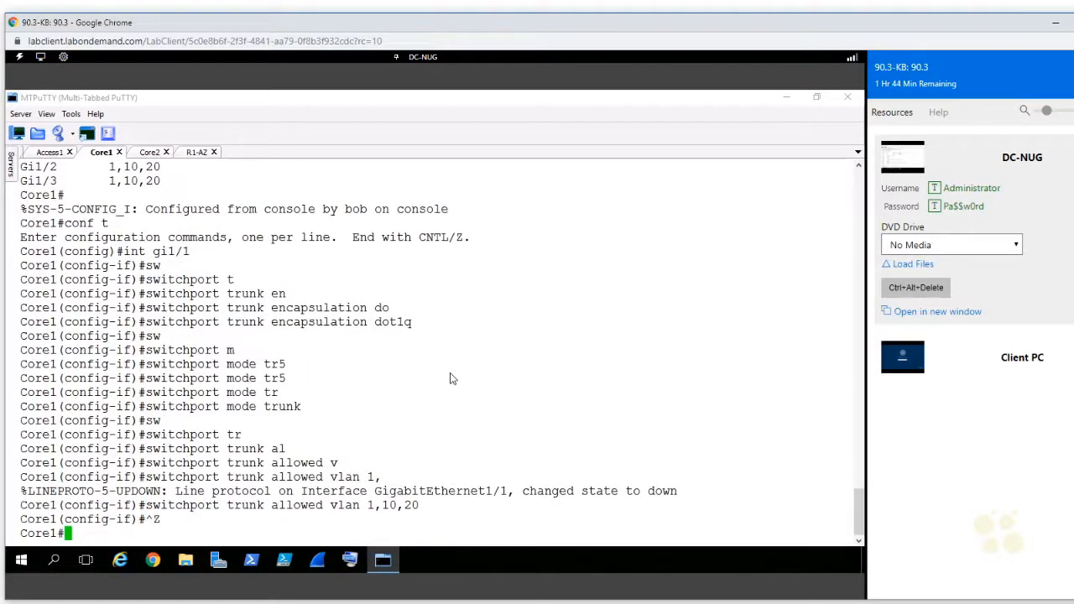
Step: Display the trunk interfaces on Core1, examine the allowed VLANs for Gi1/1 and leave the listing
type("show int")
key("Tab")
type("tr")
key("Tab")
type("u")
key("Return")
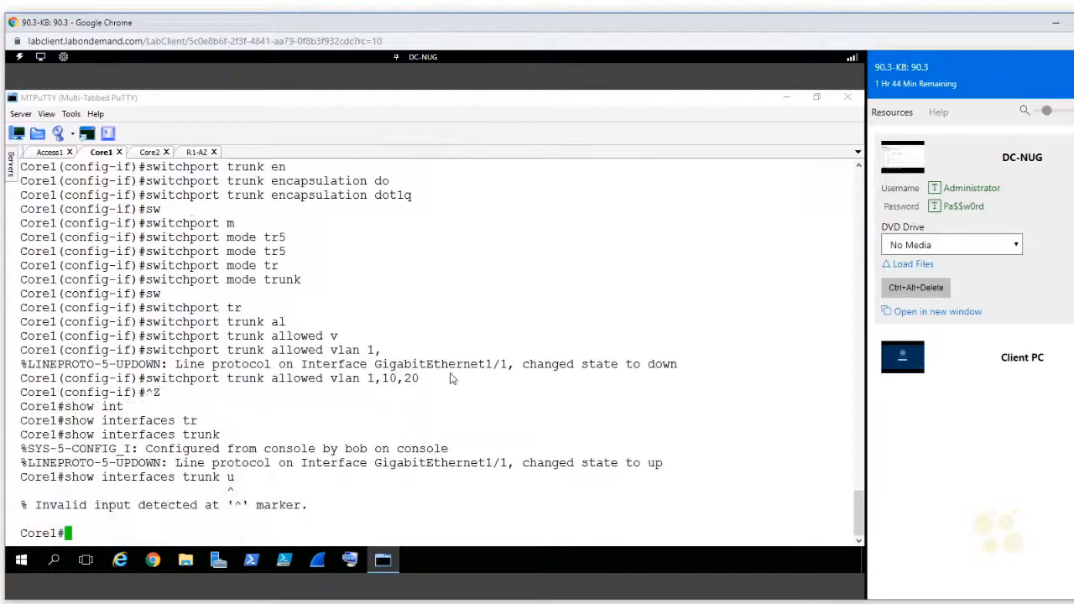
key("Up")
key("BackSpace")
key("Return")
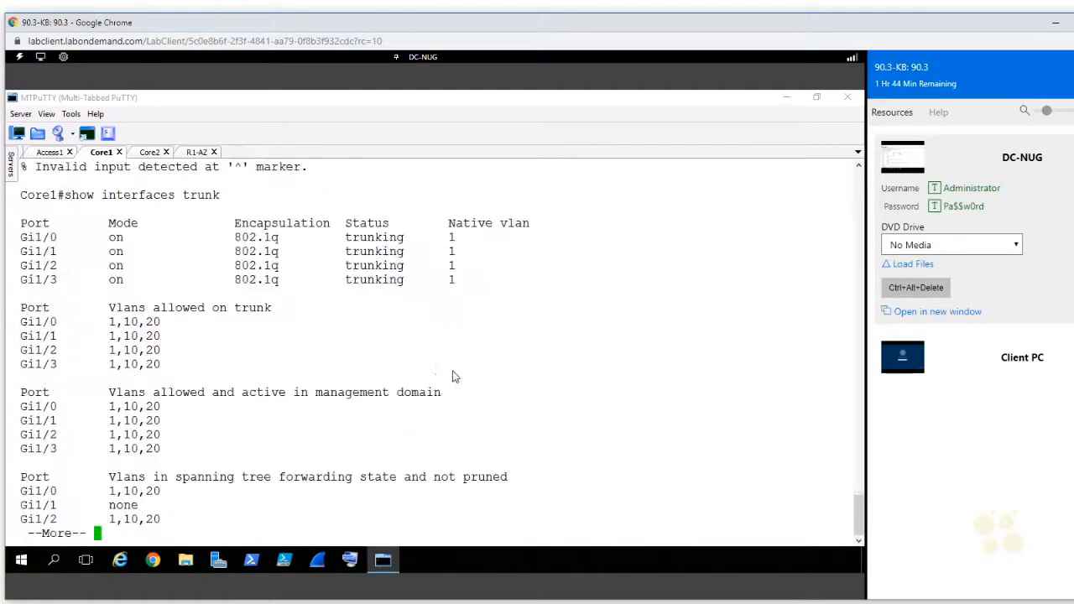
left_click_drag(203, 343, 26, 345)
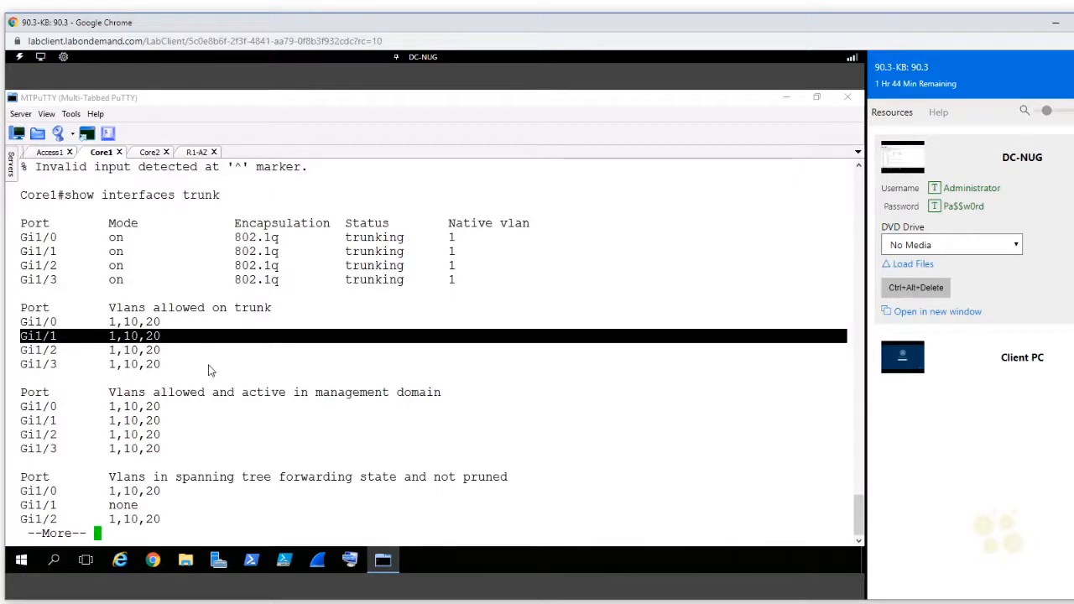
key("q")
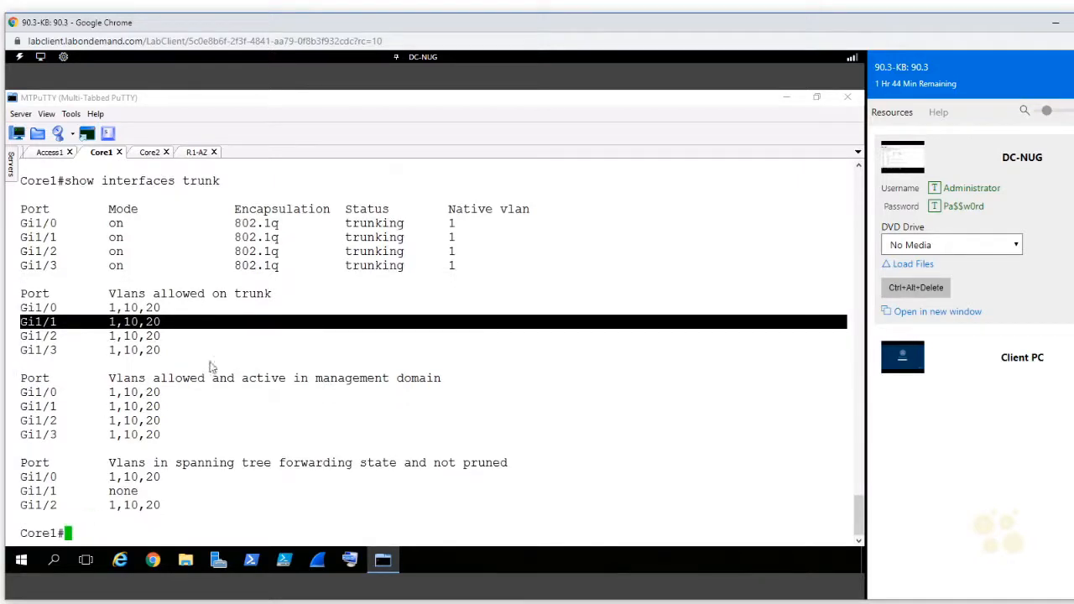
Step: Switch to the R1-AZ session and display the brief IP interface summary
left_click(189, 154)
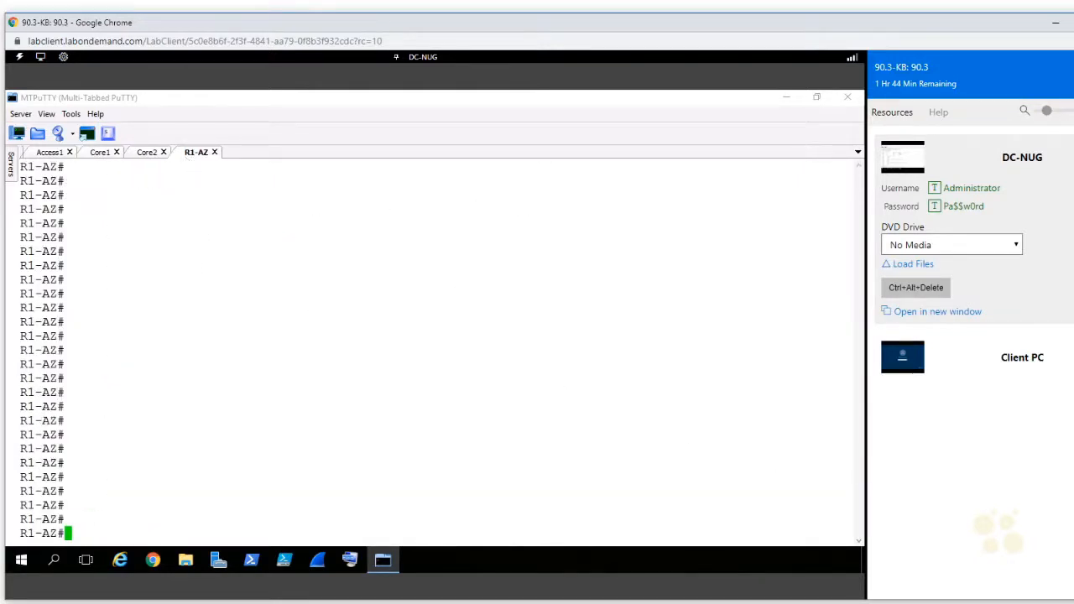
type("show ip int brief")
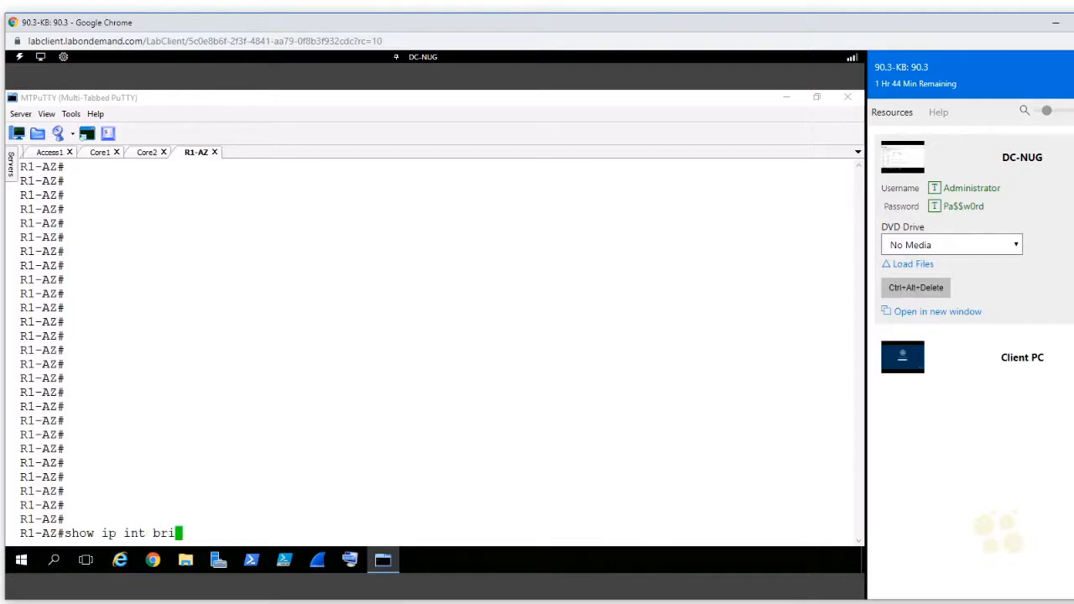
key("Return")
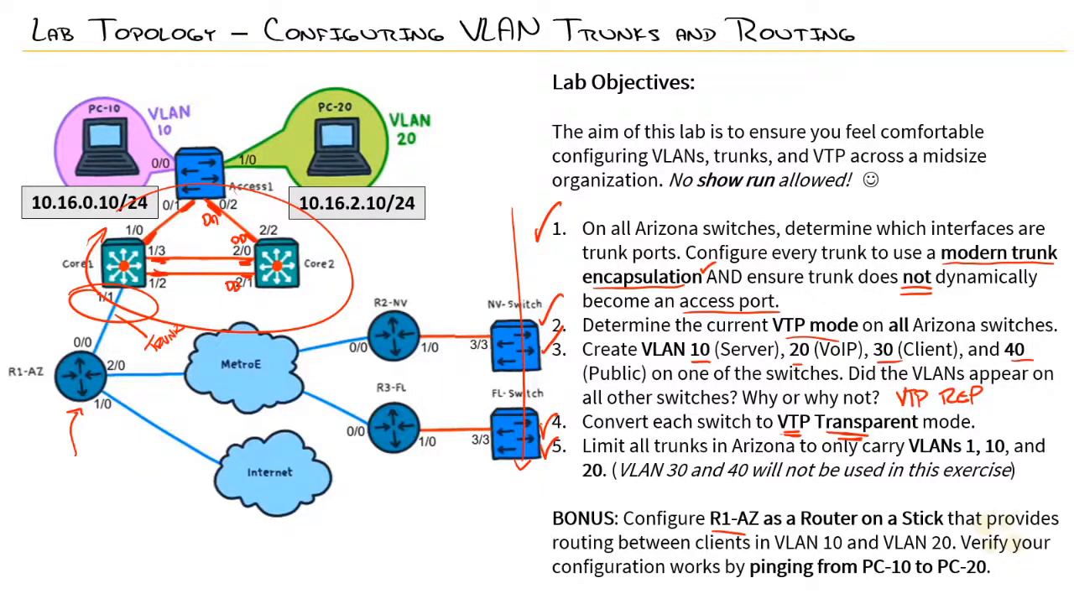
mouse_move(89, 336)
left_mouse_down()
mouse_move(60, 348)
mouse_move(80, 331)
left_mouse_up()
mouse_move(70, 344)
left_mouse_down()
mouse_move(56, 503)
mouse_move(64, 522)
mouse_move(135, 524)
left_mouse_up()
left_click_drag(141, 524, 143, 514)
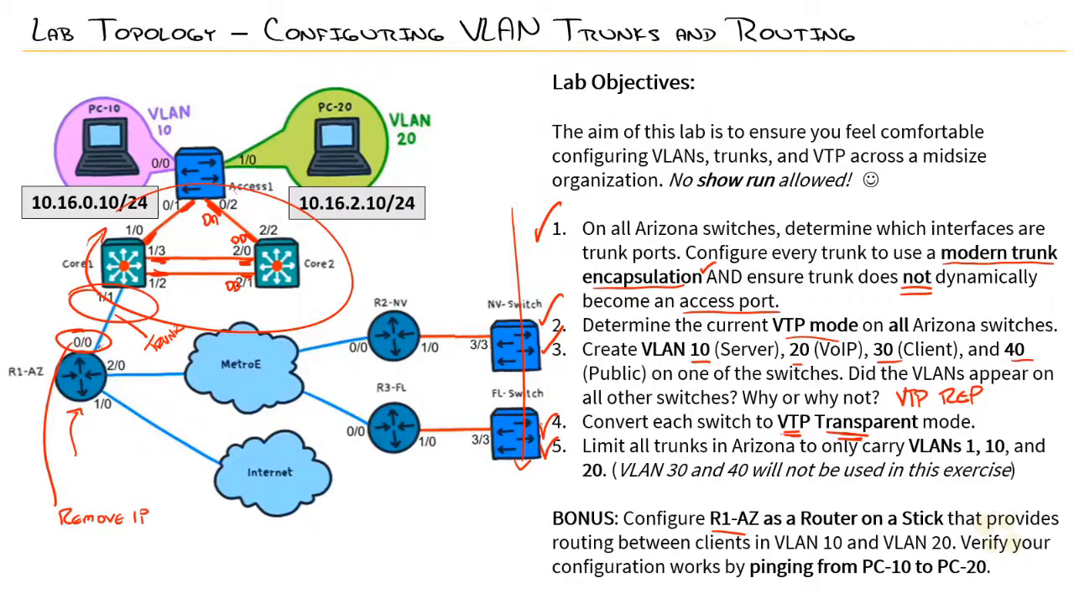
left_click_drag(97, 351, 121, 290)
left_click(78, 547)
mouse_move(87, 539)
left_mouse_down()
mouse_move(94, 568)
mouse_move(99, 560)
left_mouse_up()
left_click(79, 567)
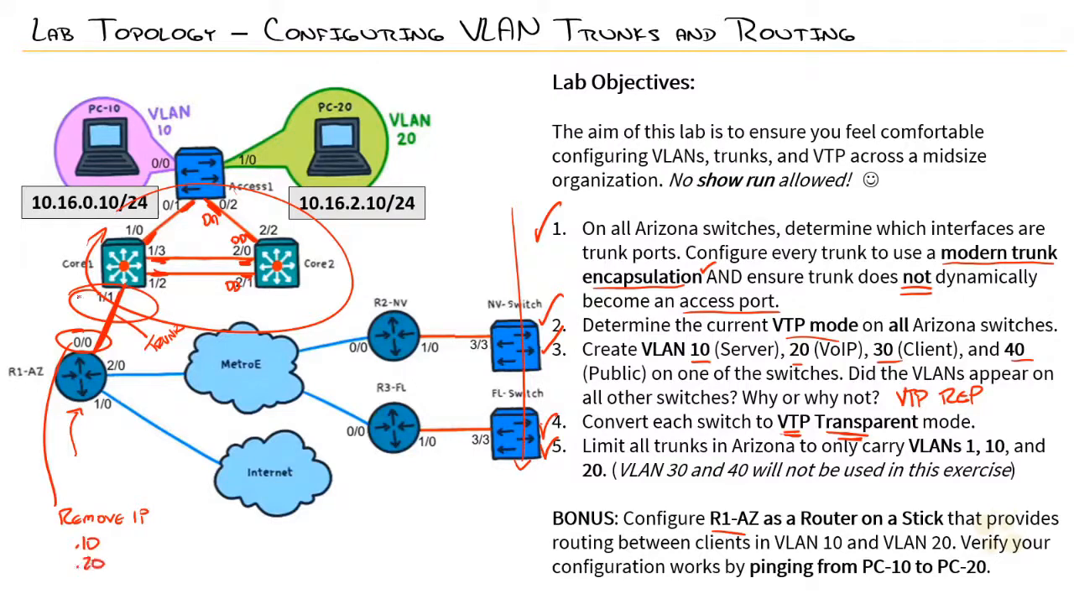
left_click_drag(30, 220, 108, 217)
left_click_drag(309, 228, 383, 222)
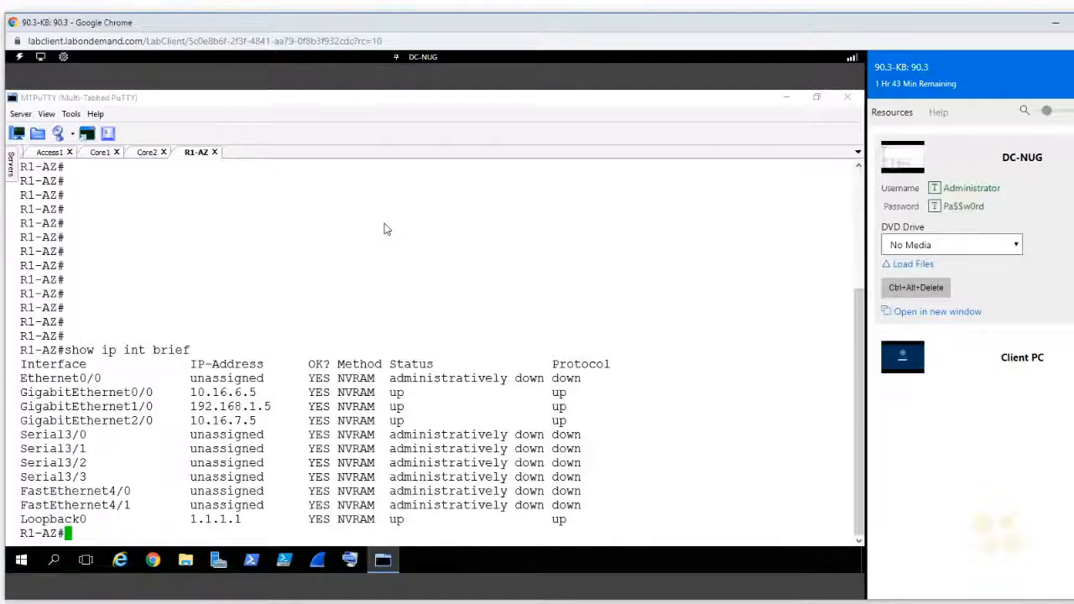
Step: Enter global configuration on R1-AZ and remove the IP address from interface g0/0
type("conf t")
key("Return")
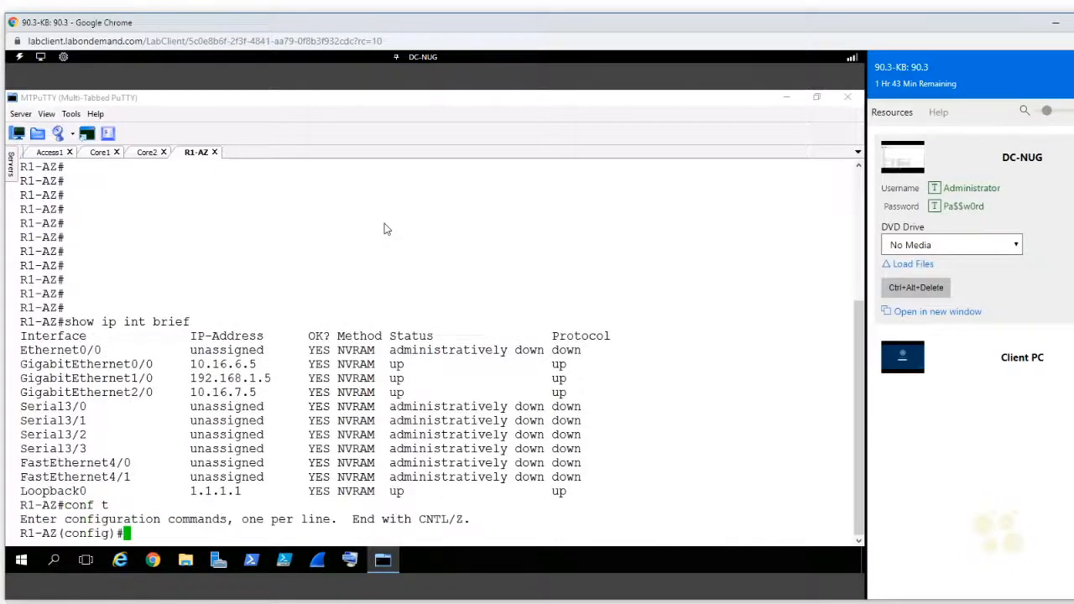
type("int g0/0")
key("Return")
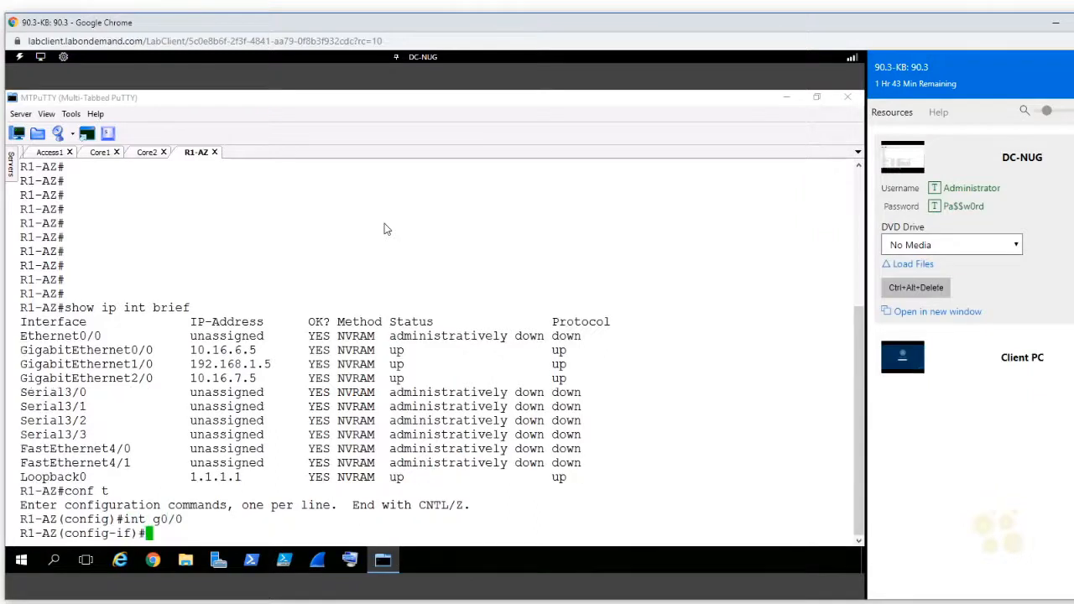
type("no ipad")
key("BackSpace")
key("BackSpace")
type("add")
key("Tab")
key("Return")
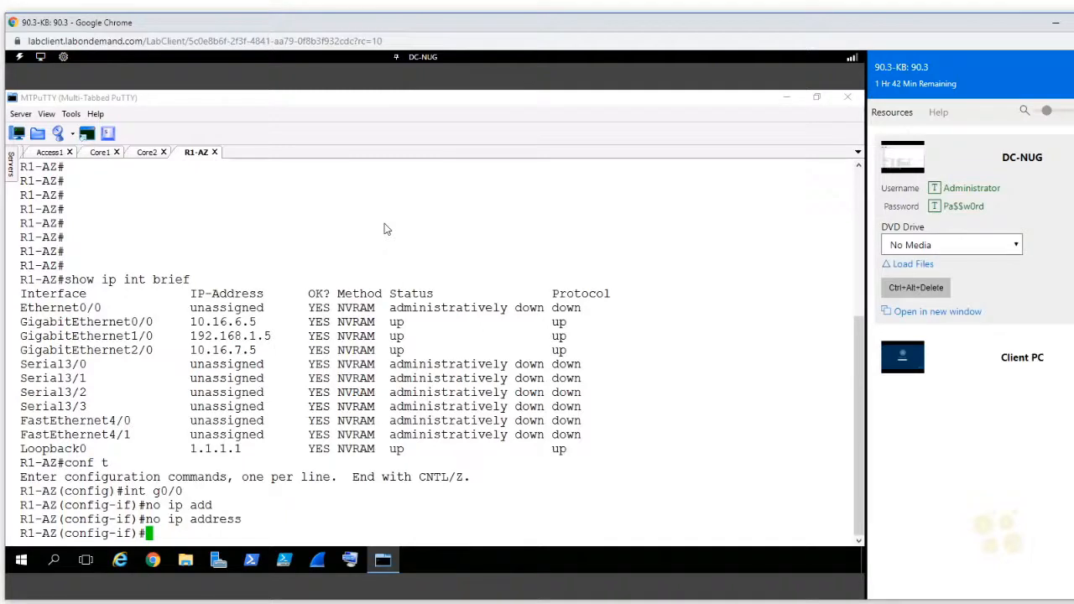
Step: Leave the physical interface and create subinterface g0/0.10 on R1-AZ
type("exit")
key("Return")
type("itn")
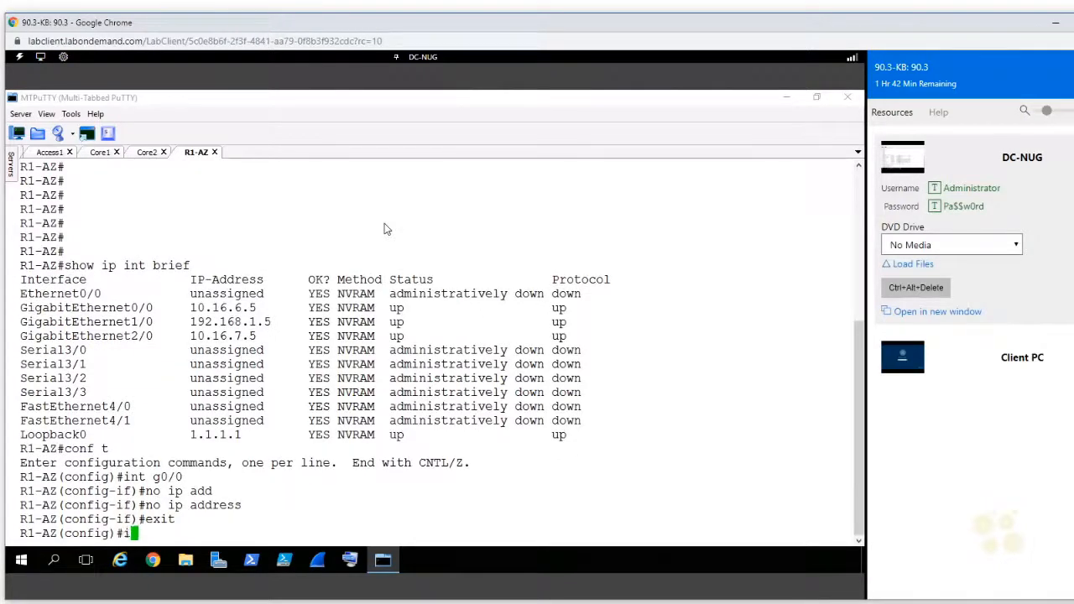
key("Tab")
key("BackSpace")
key("BackSpace")
key("BackSpace")
type("int")
key("Tab")
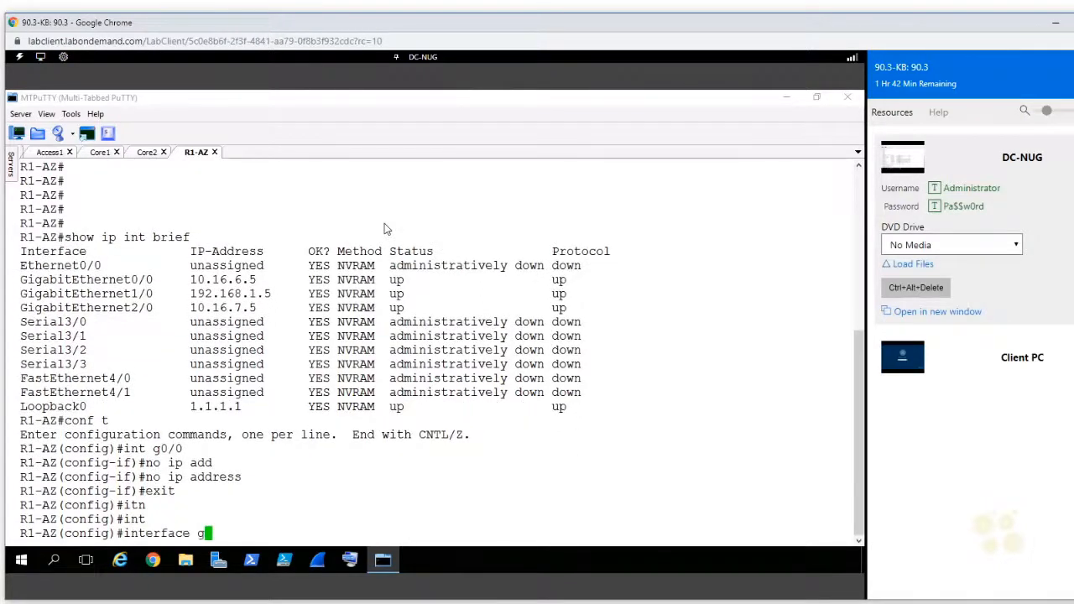
type("g")
key("Tab")
type("0/")
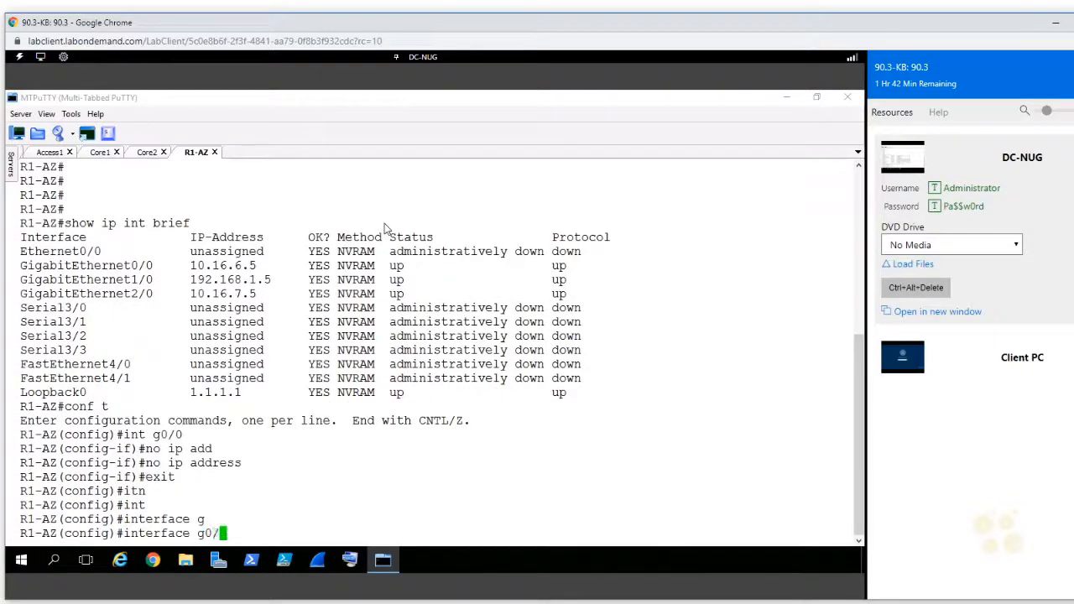
type("0.10")
key("Return")
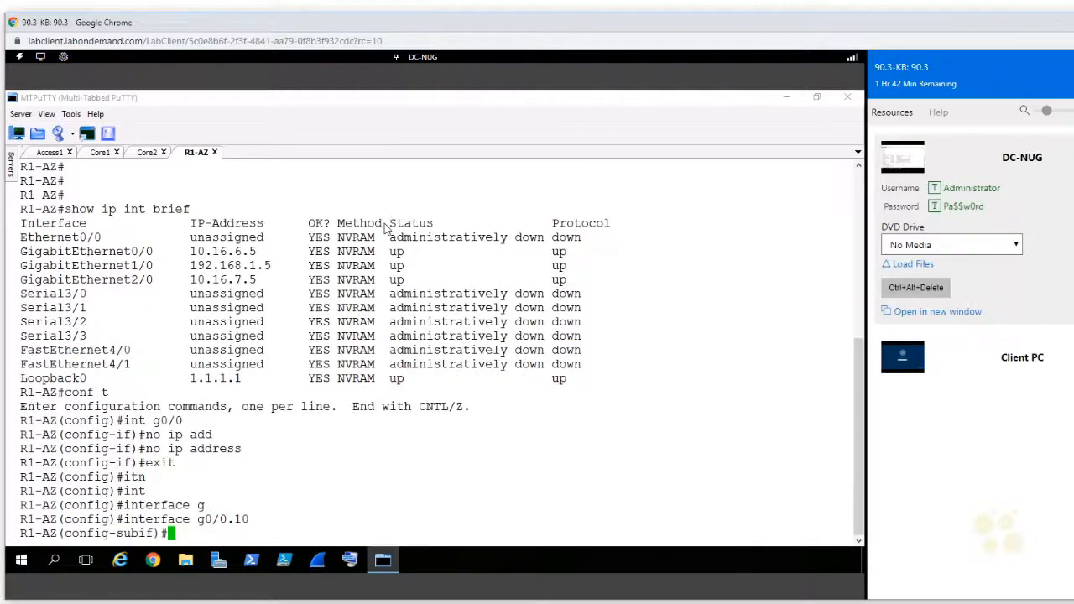
Step: Set the encapsulation of subinterface g0/0.10 to dot1Q with VLAN 10
type("en")
key("Tab")
type("do")
key("Tab")
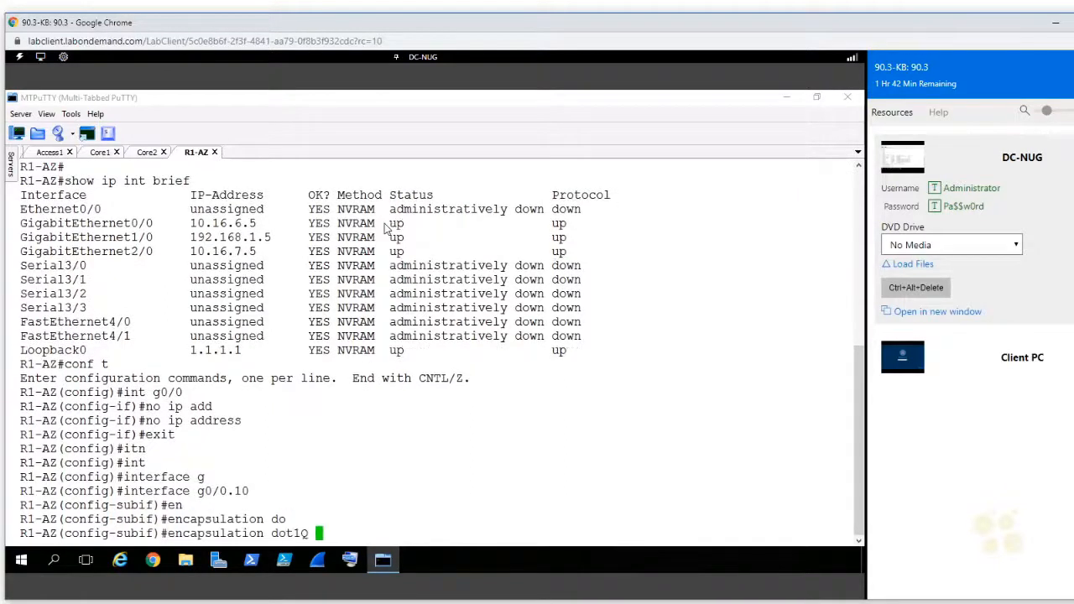
type("10")
key("Return")
Step: Assign IP address 10.16.0.1 with mask 255.255.255.0 to subinterface g0/0.10
type("ip ad")
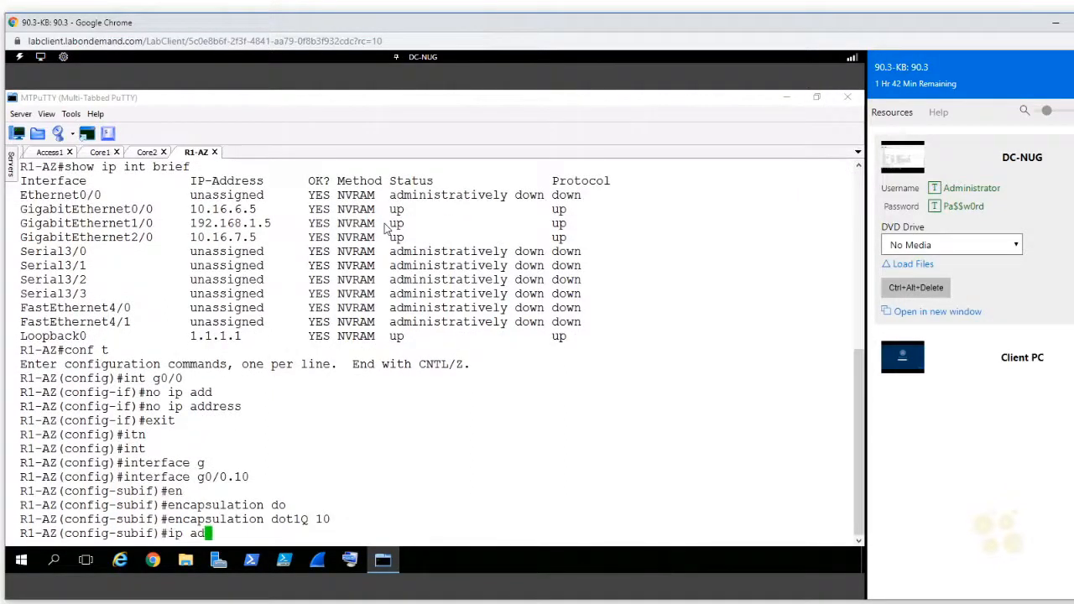
key("Tab")
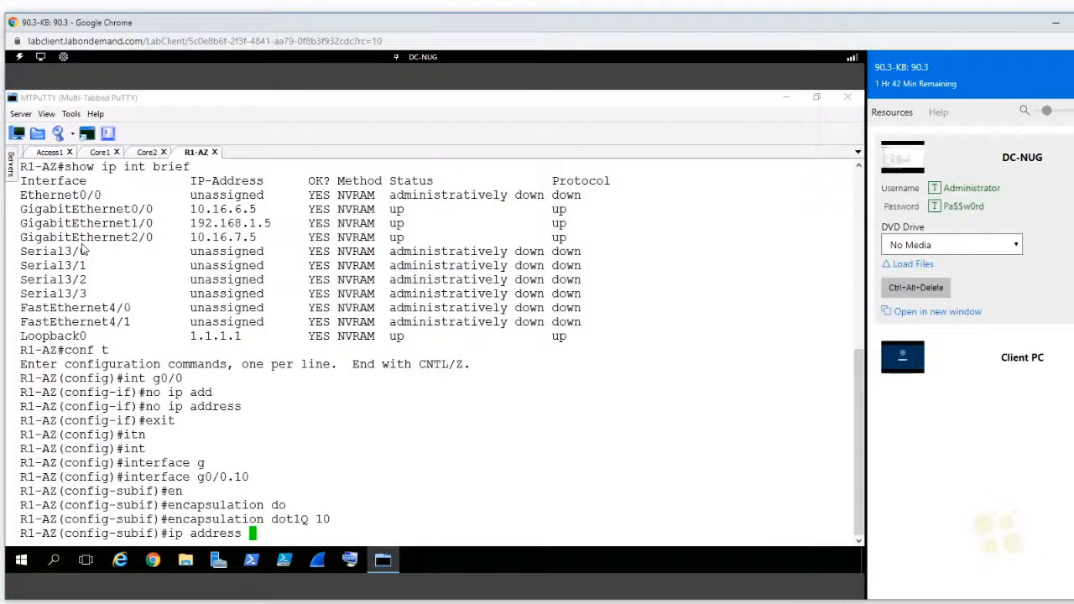
type("10.16.0.1 255.255.255.0")
key("Return")
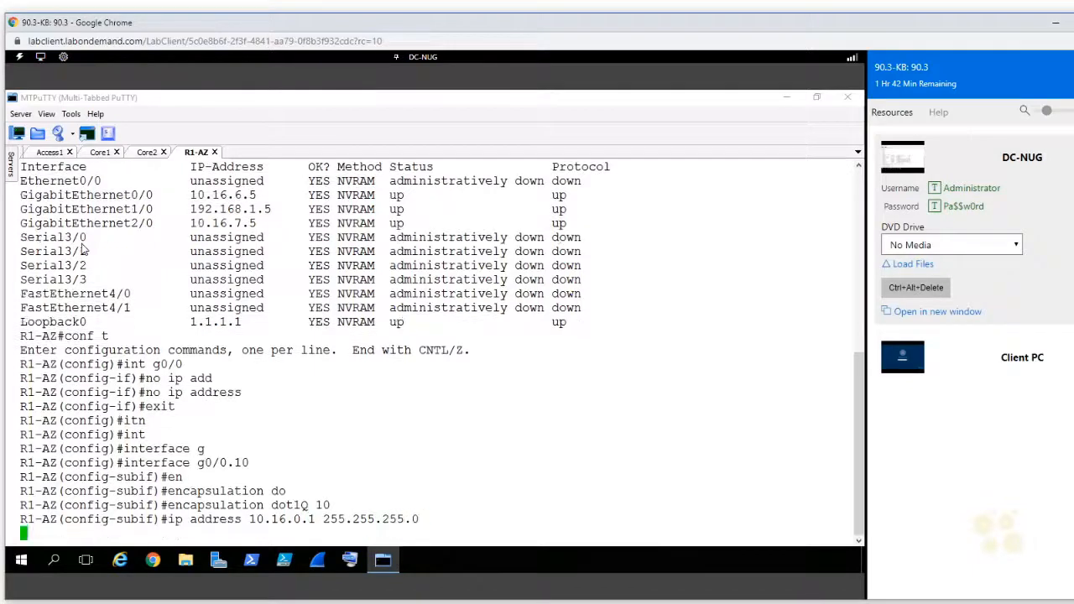
Step: Leave subinterface g0/0.10 and create subinterface g0/0.20, reusing the earlier interface command
type("exit")
key("Return")
key("Up")
key("Up")
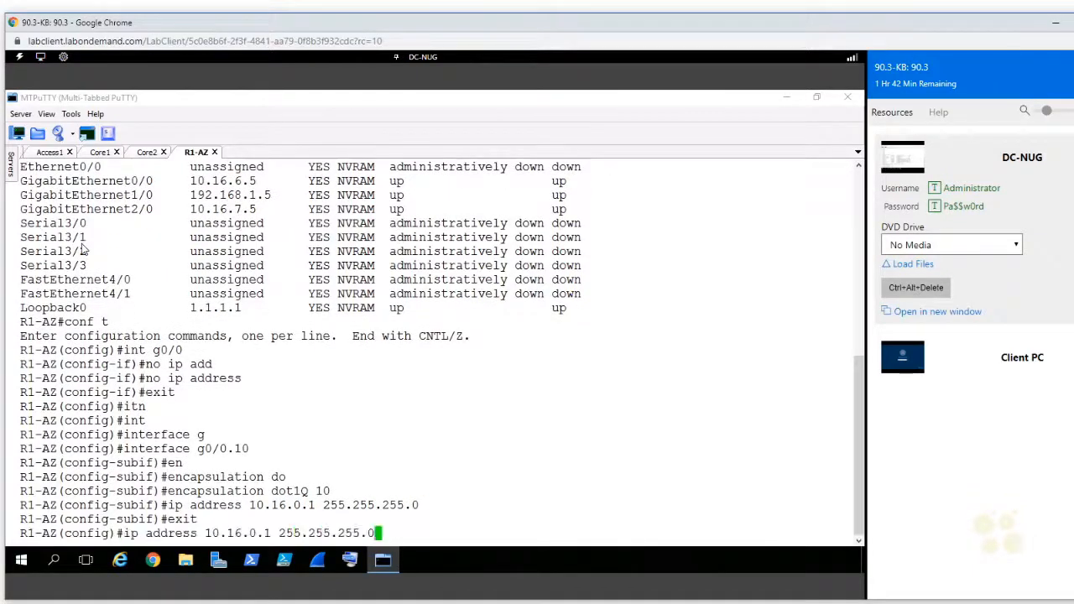
key("Up")
key("Up")
key("Up")
key("Up")
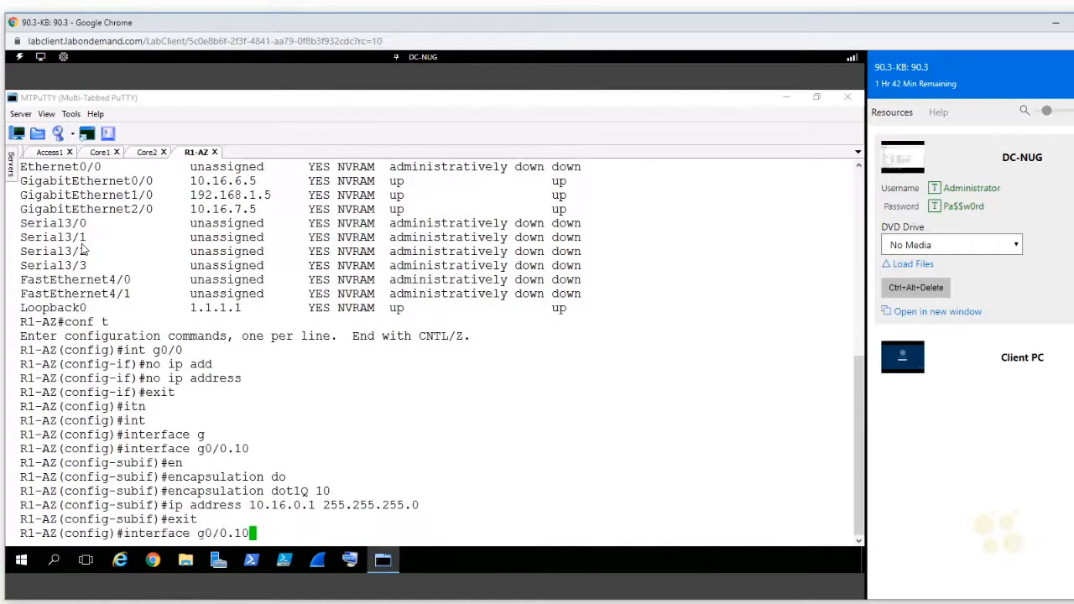
key("BackSpace")
key("BackSpace")
type("20")
key("Return")
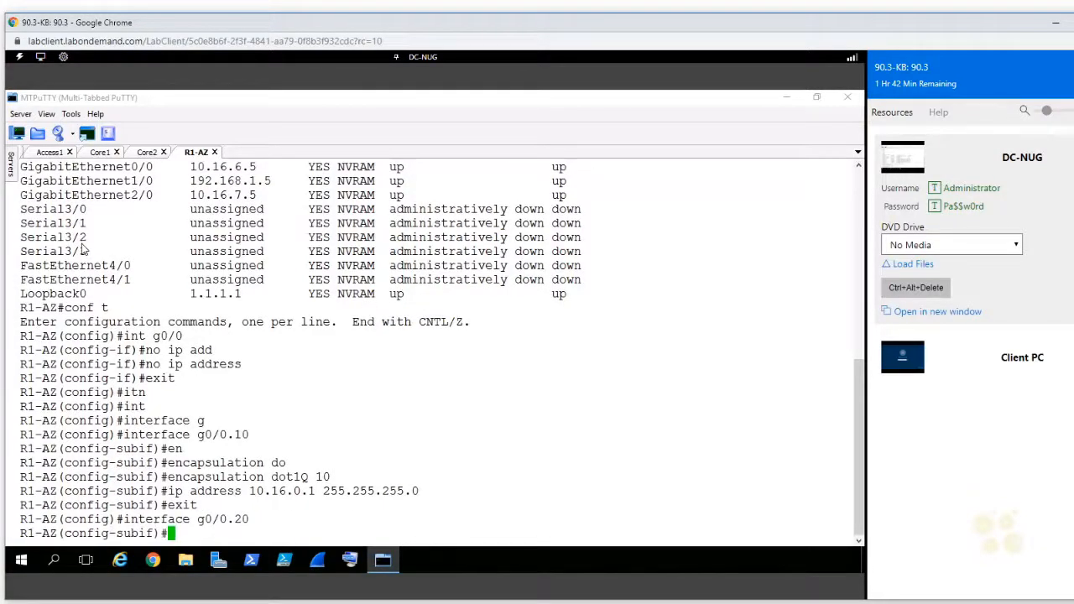
Step: Set the encapsulation of subinterface g0/0.20 to dot1Q with VLAN 20
key("Up")
key("Up")
key("Up")
key("Up")
key("BackSpace")
key("BackSpace")
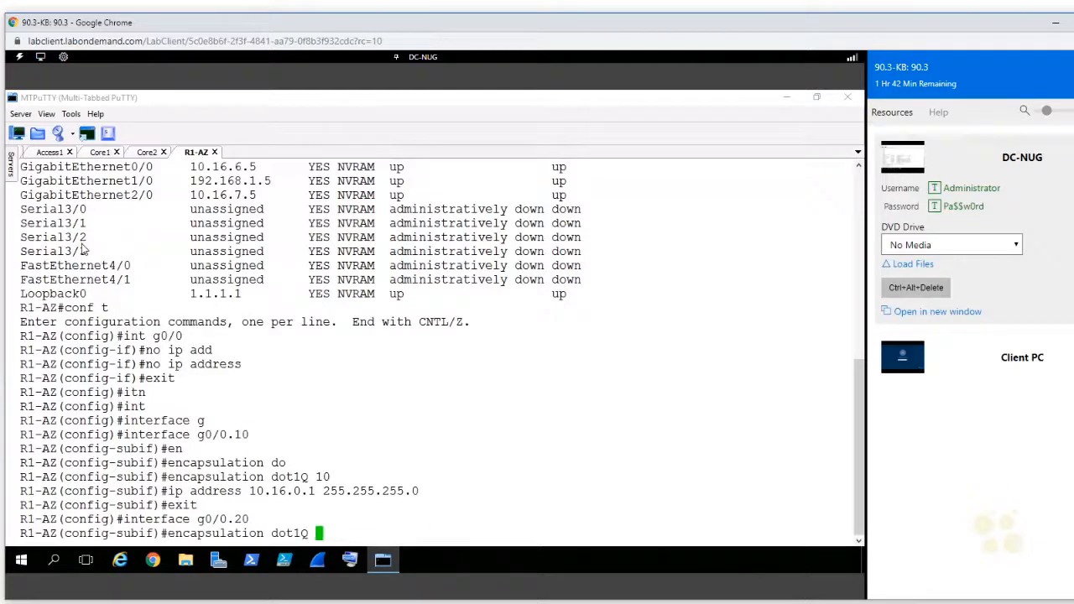
type("20")
key("Return")
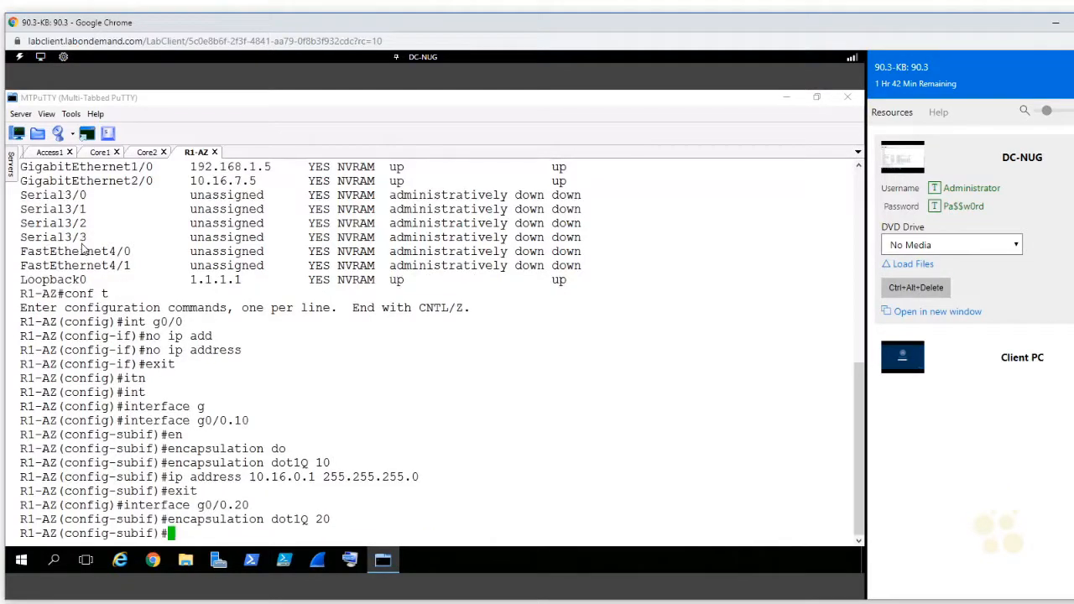
Step: Recall the earlier IP address command and assign 10.16.2.1 with mask 255.255.255.0 to subinterface g0/0.20
key("Up")
key("Up")
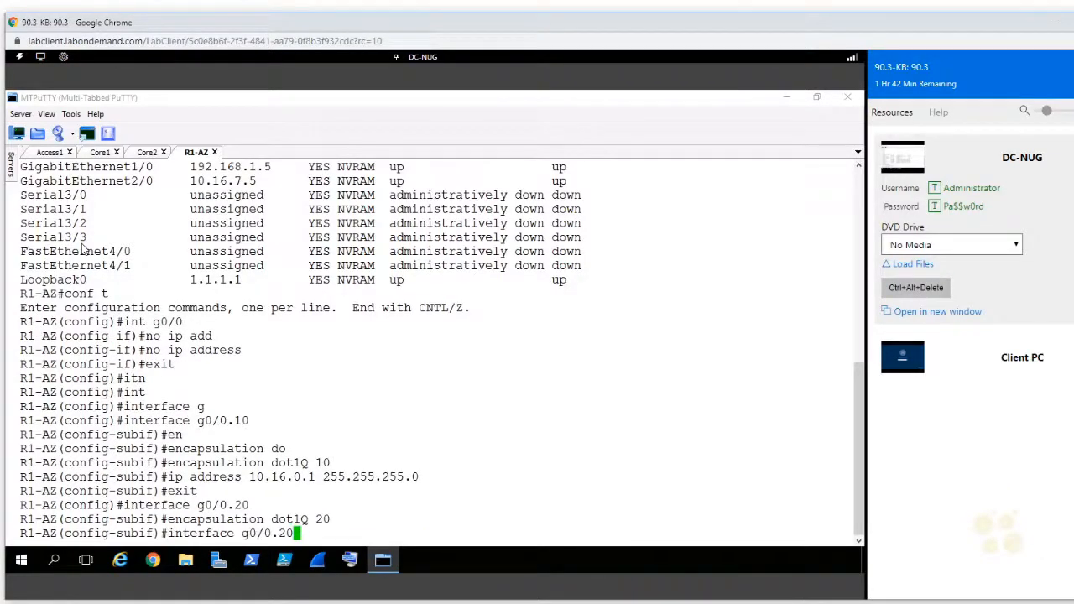
key("Up")
key("Down")
key("Down")
key("Down")
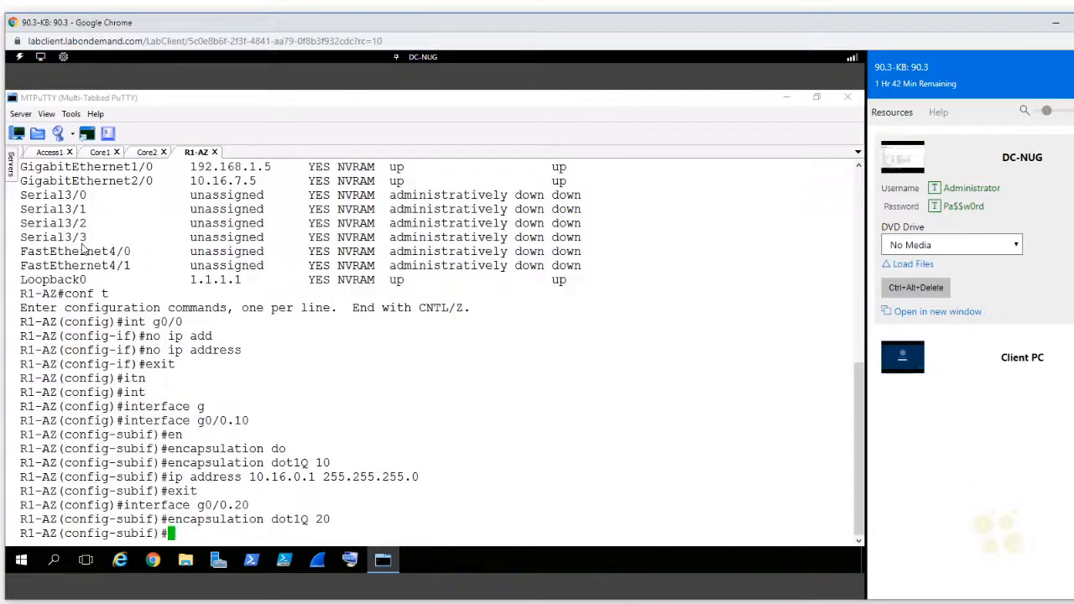
key("Up")
key("Up")
key("Up")
key("Up")
key("Left")
key("Left")
key("Left")
key("Left")
key("Left")
key("Left")
key("Left")
key("Left")
key("Left")
key("Left")
key("Left")
key("Left")
key("Left")
key("Left")
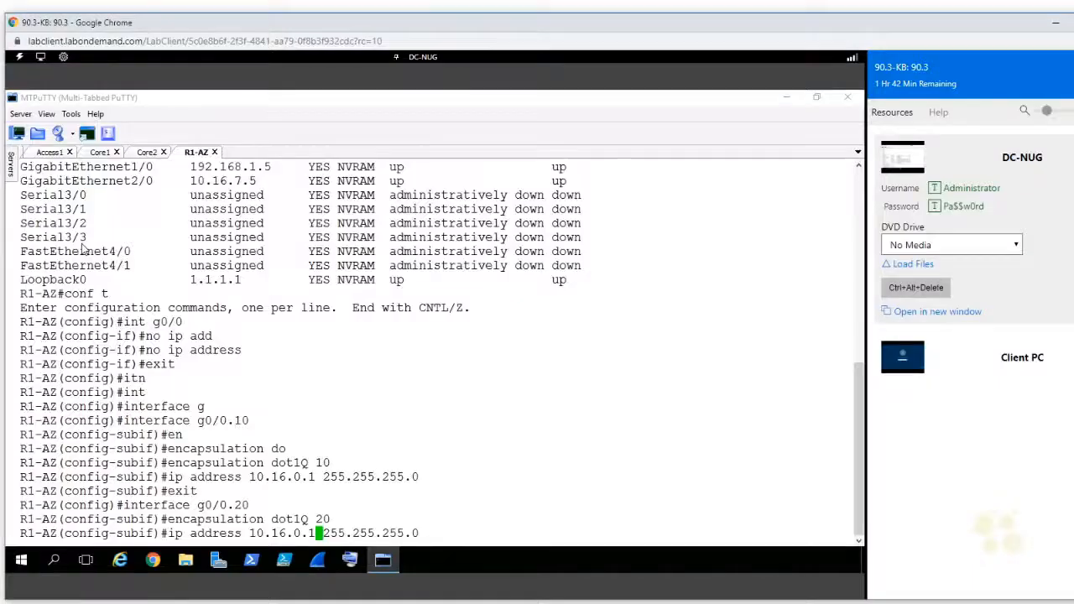
key("Left")
key("Left")
key("Left")
key("Delete")
type("2")
key("Return")
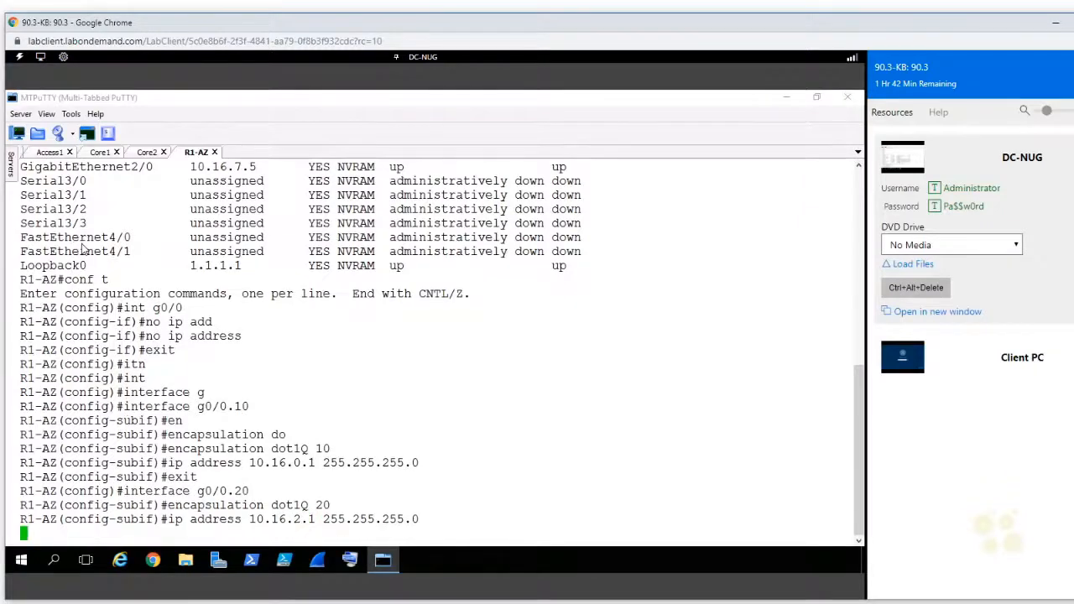
Step: Return to privileged mode on R1-AZ and display the brief IP interface summary to check the subinterfaces
key("ctrl+z")
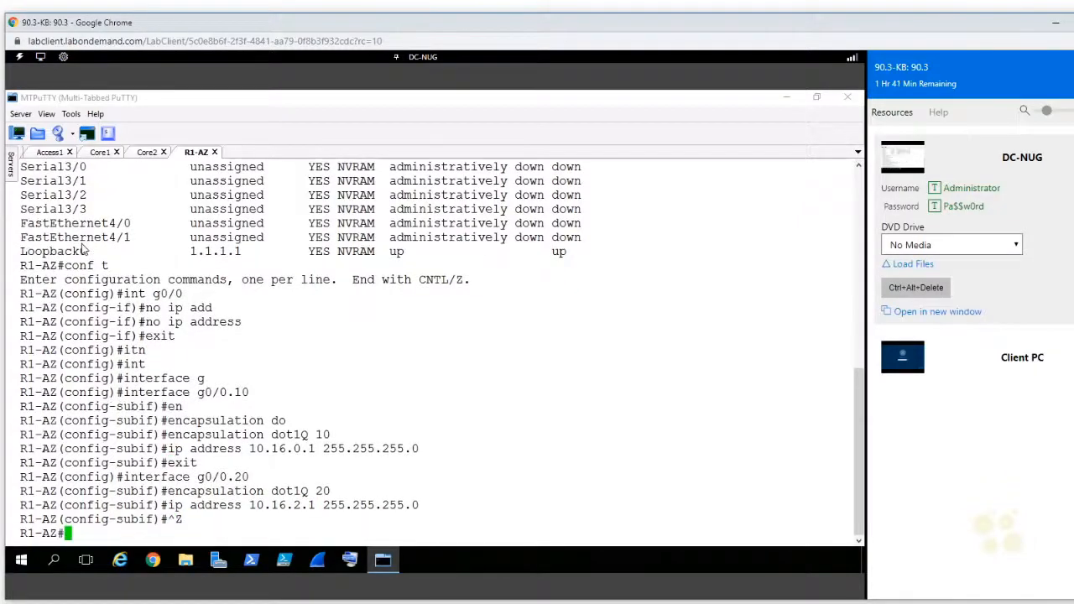
type("show ip int brief")
key("Return")
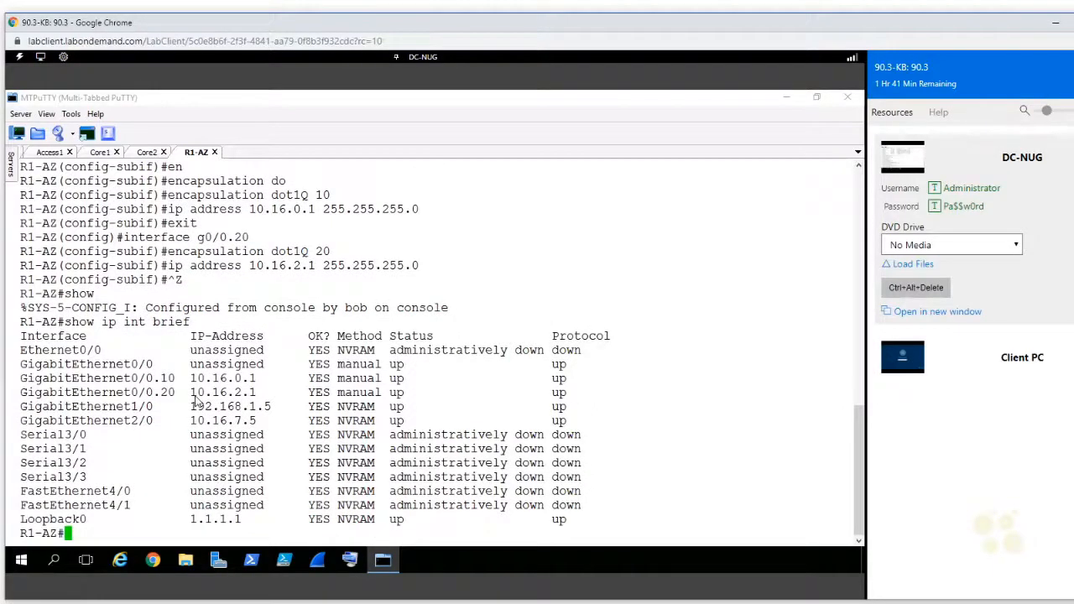
key("Return")
key("Return")
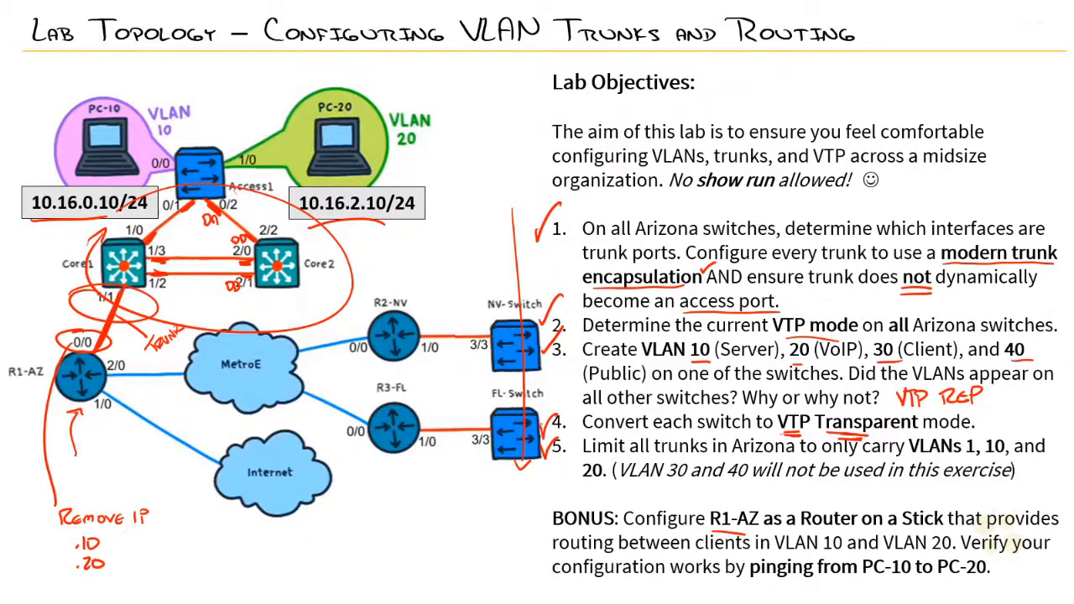
left_click_drag(864, 579, 988, 578)
mouse_move(69, 353)
left_mouse_down()
mouse_move(54, 223)
mouse_move(59, 233)
left_mouse_up()
left_click_drag(112, 361, 312, 220)
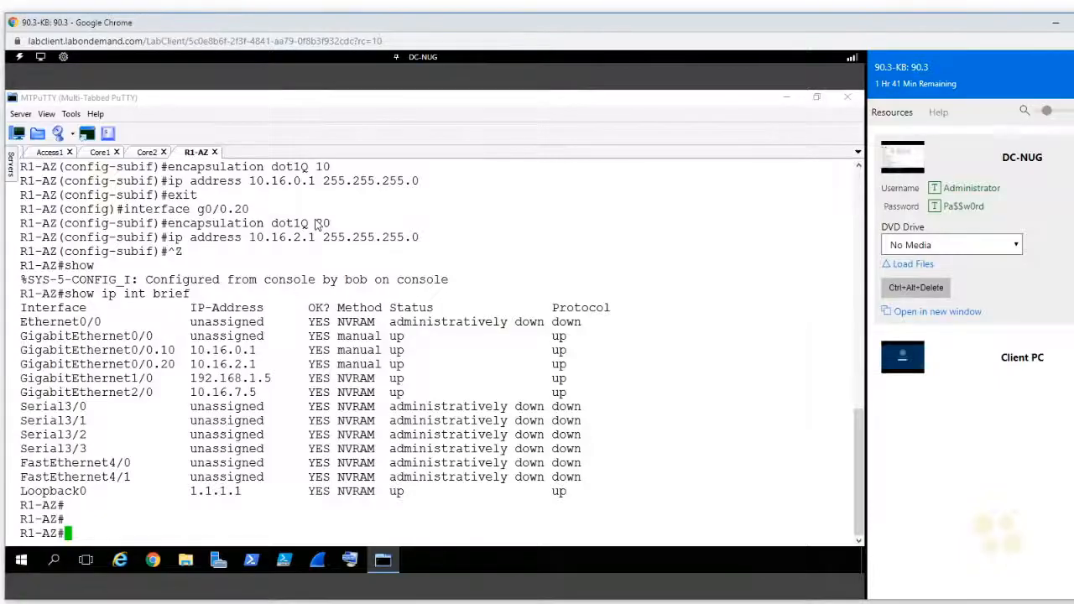
Step: Ping PC-10 at 10.16.0.10 from R1-AZ to test connectivity
type("ping 10.16.")
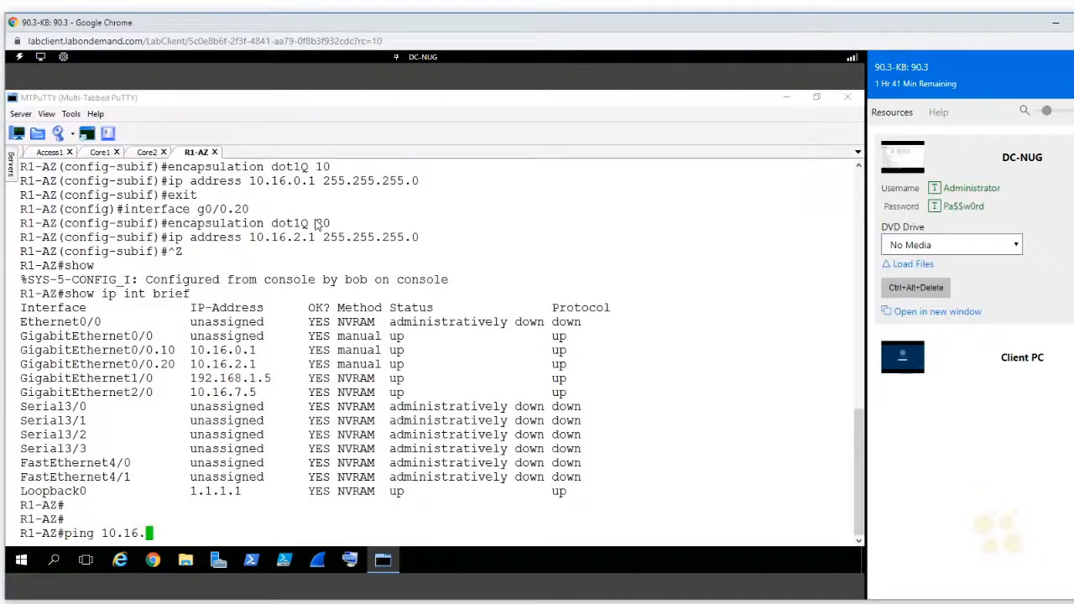
type("0.10")
key("Return")
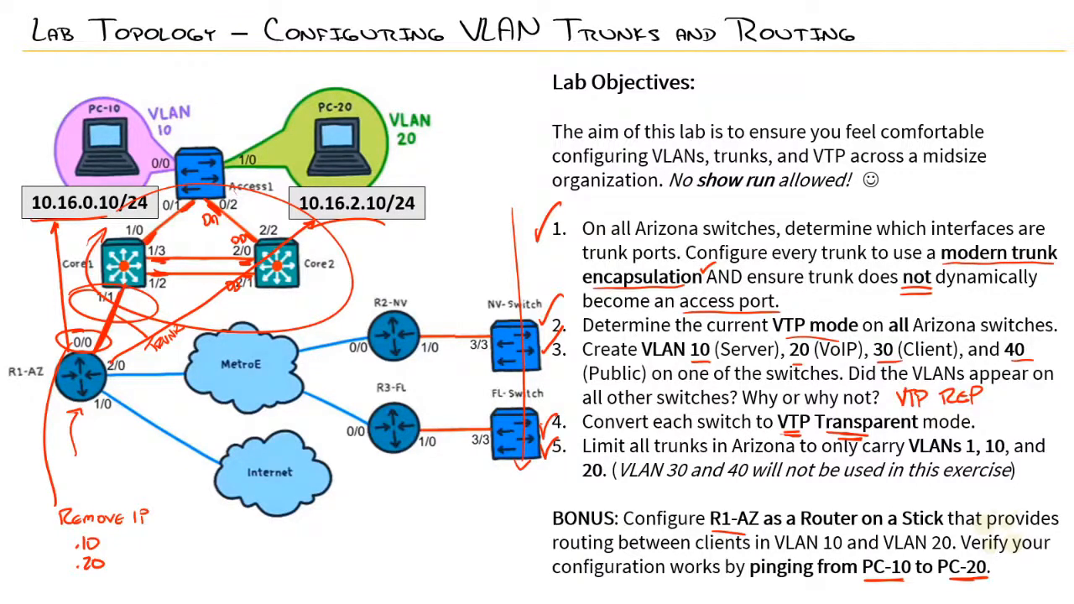
mouse_move(488, 559)
left_mouse_down()
mouse_move(537, 533)
mouse_move(535, 542)
left_mouse_up()
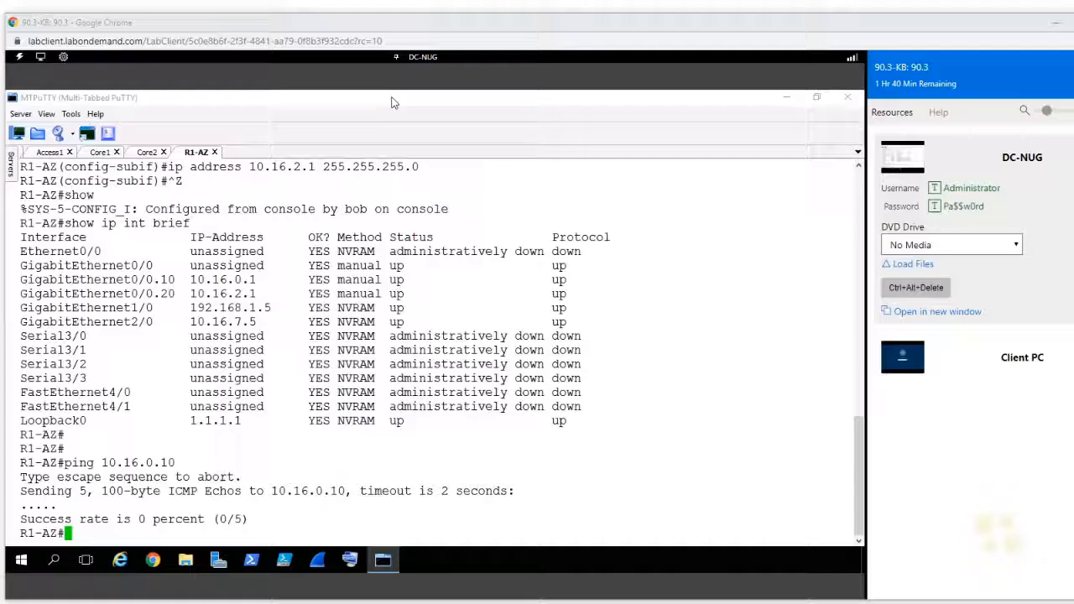
Step: Switch to the Access1 session and display its full VLAN table to check the port assignments
left_click(51, 152)
type("show lvan")
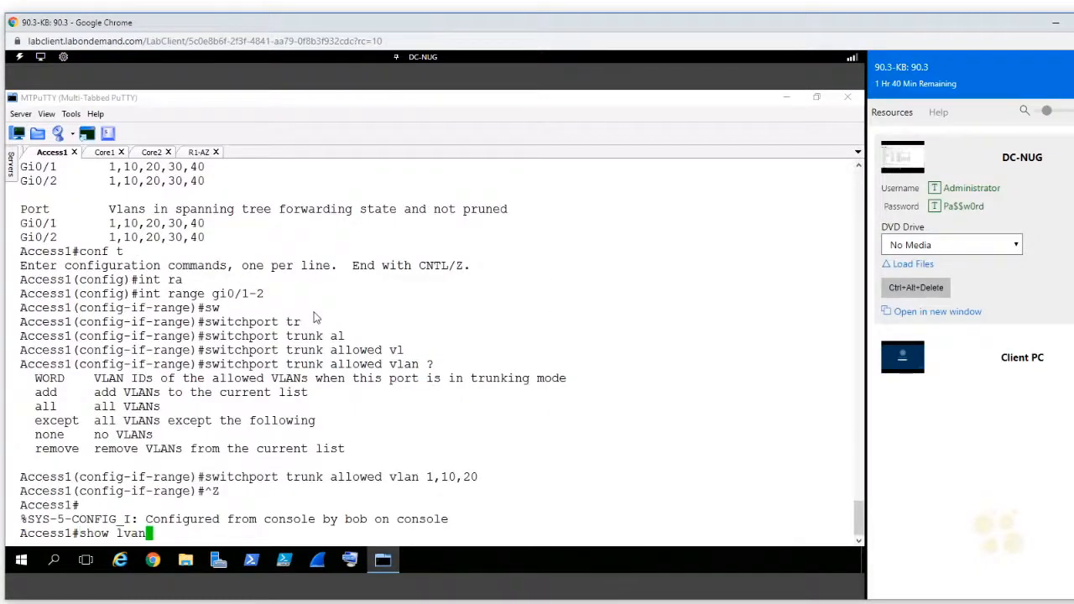
key("Return")
type("show lvan")
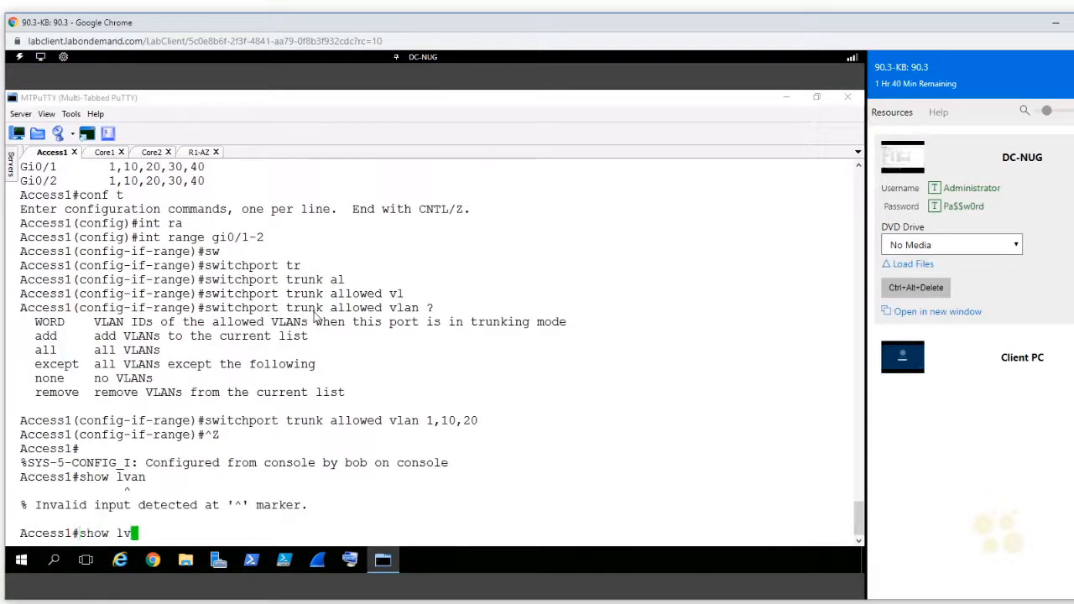
key("Return")
type("show vlan")
key("Return")
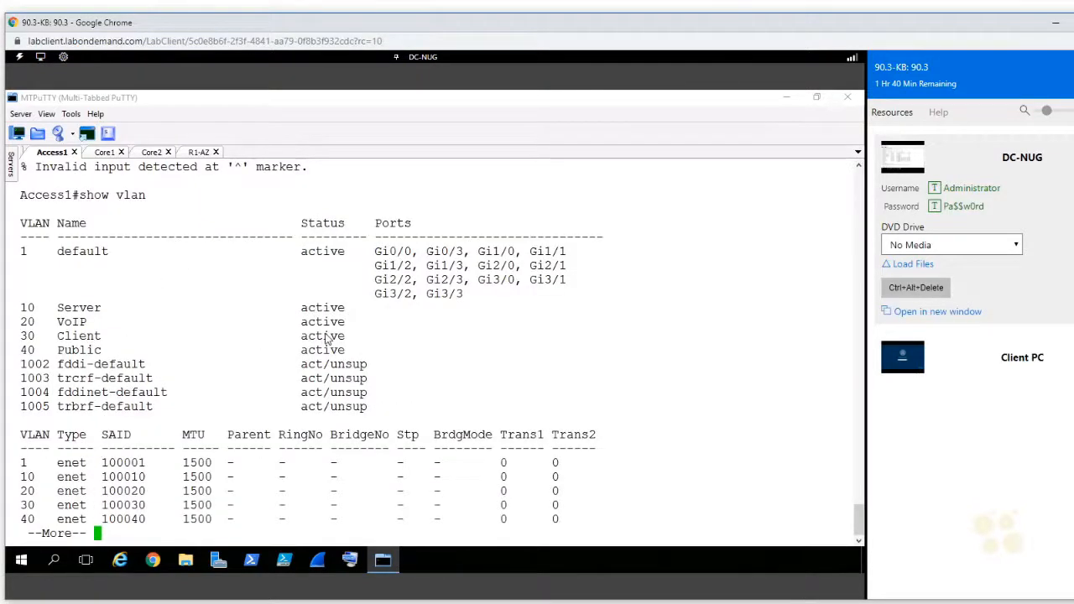
key("space")
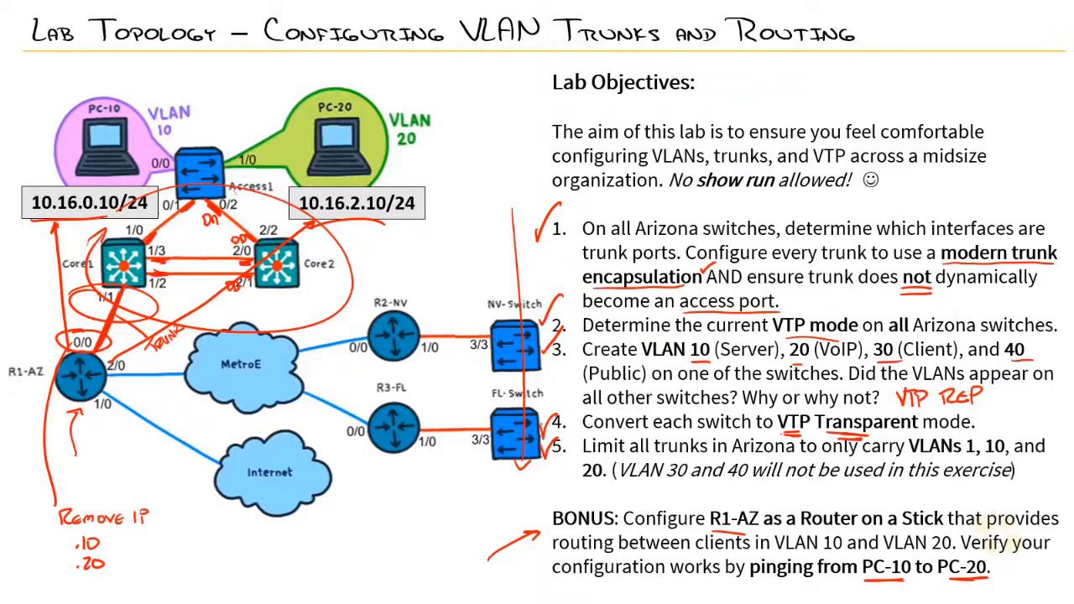
left_click_drag(153, 174, 167, 174)
left_click_drag(240, 172, 257, 171)
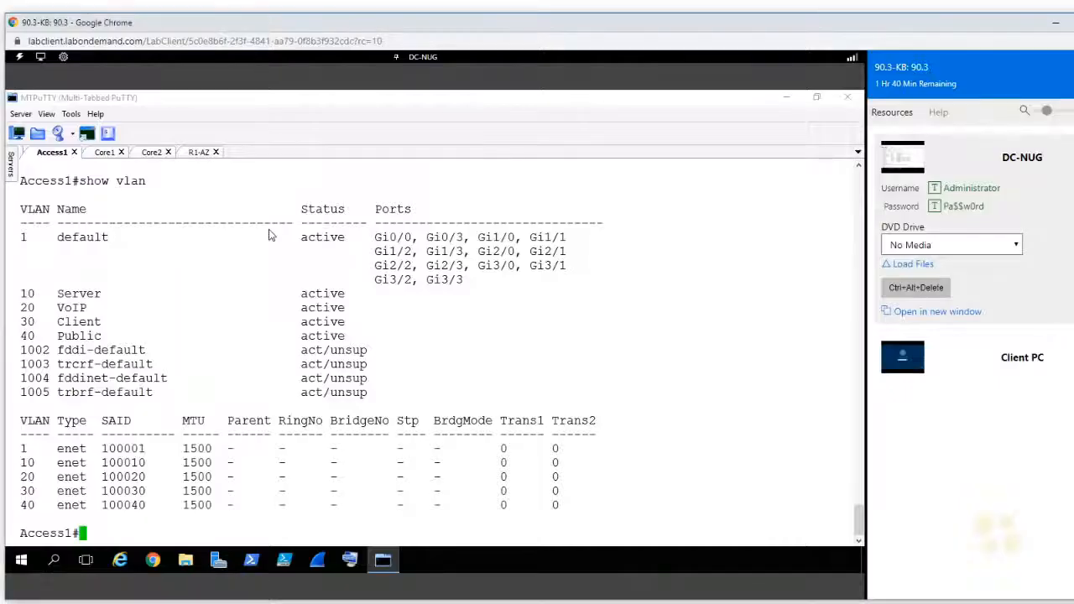
Step: Enter global configuration on Access1 and set interface g0/0 to switchport access mode
type("conf t")
key("Return")
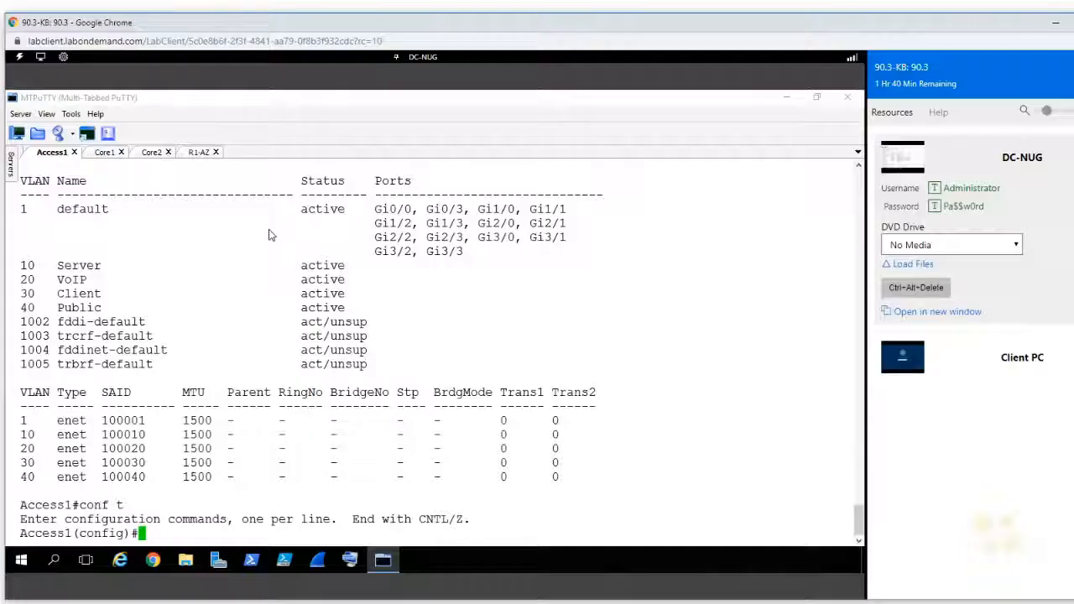
type("int g0/0")
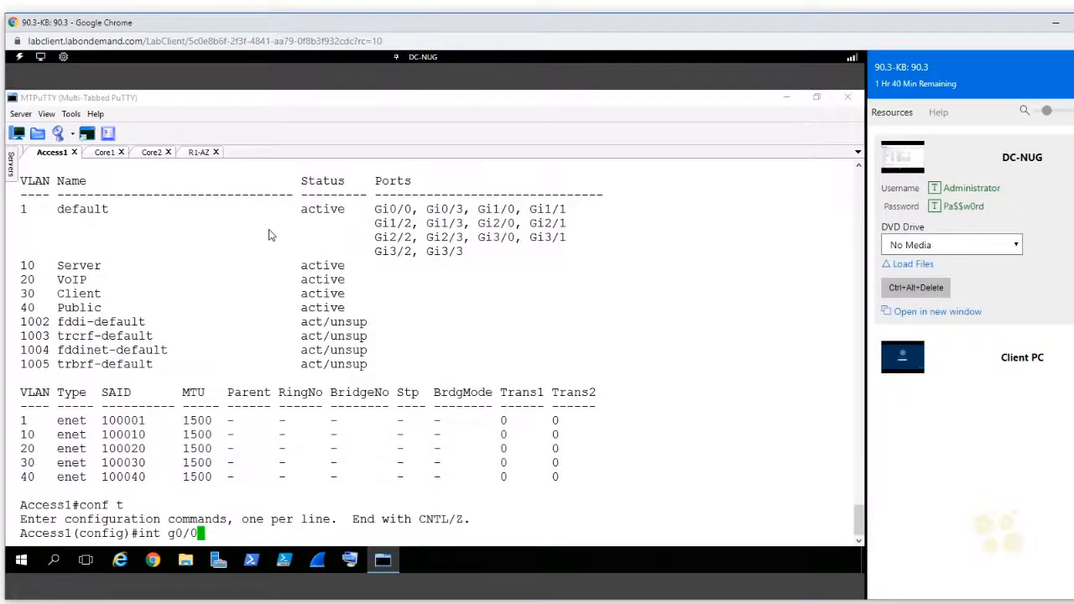
key("Return")
type("sw mo ac")
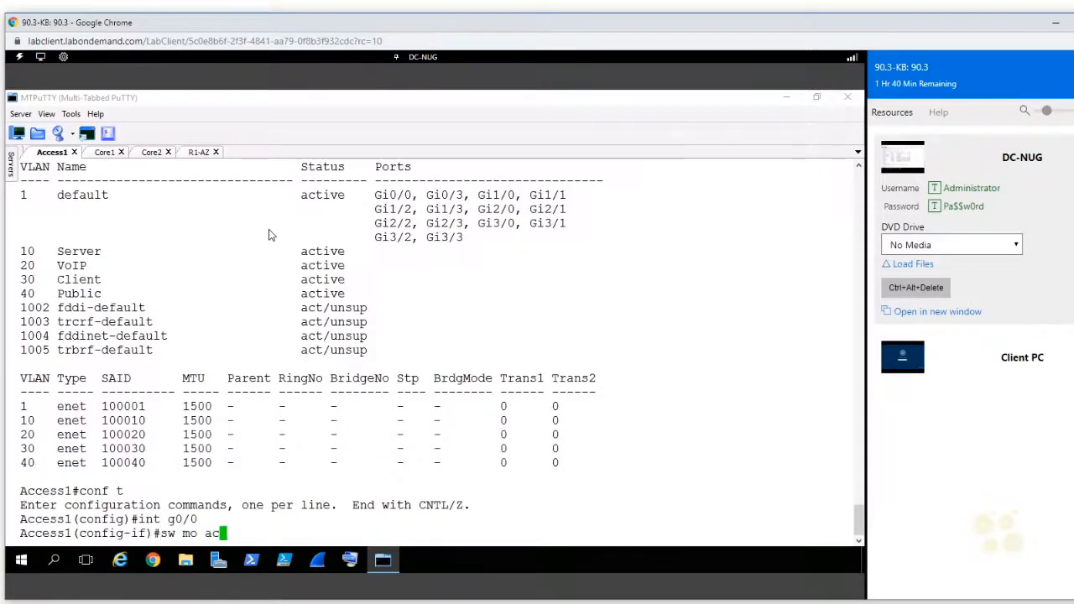
key("Return")
Step: Assign interface g0/0 on Access1 to access VLAN 10
type("sw ac")
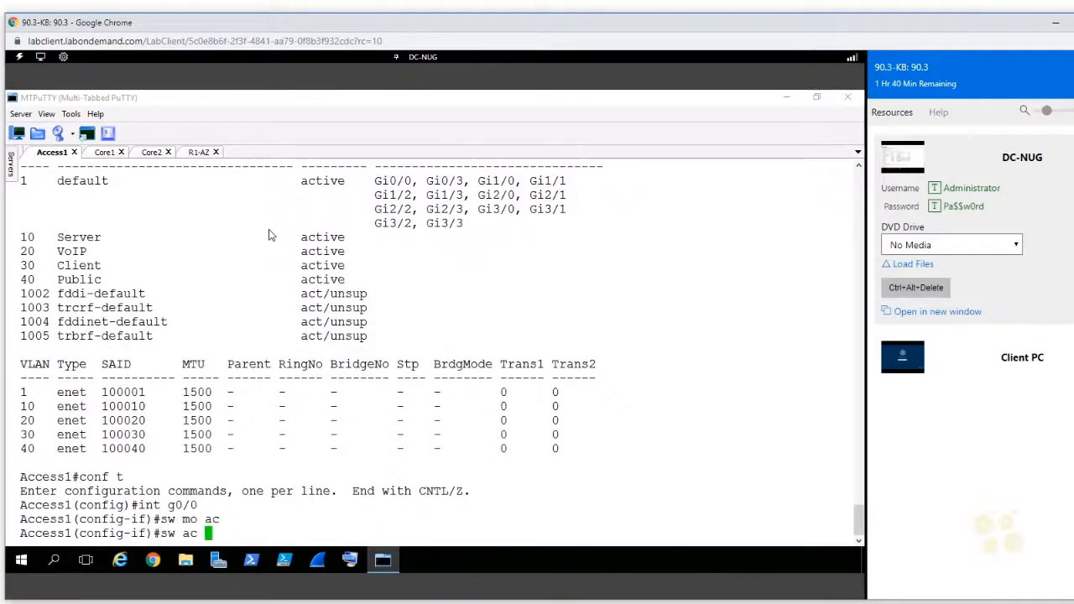
key("Tab")
key("Tab")
type("vl")
key("Tab")
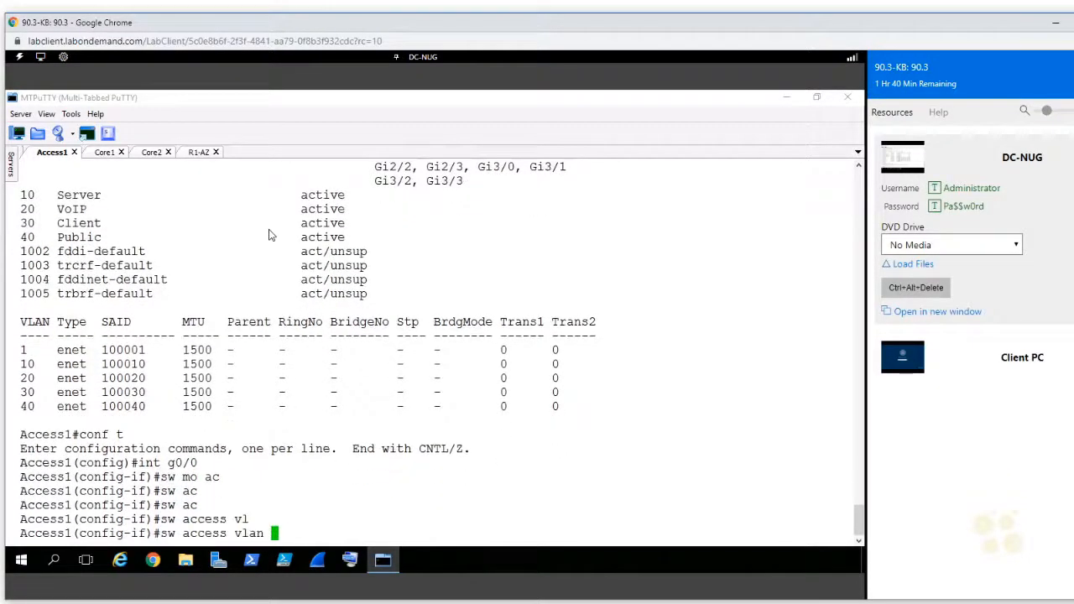
type("10")
key("Return")
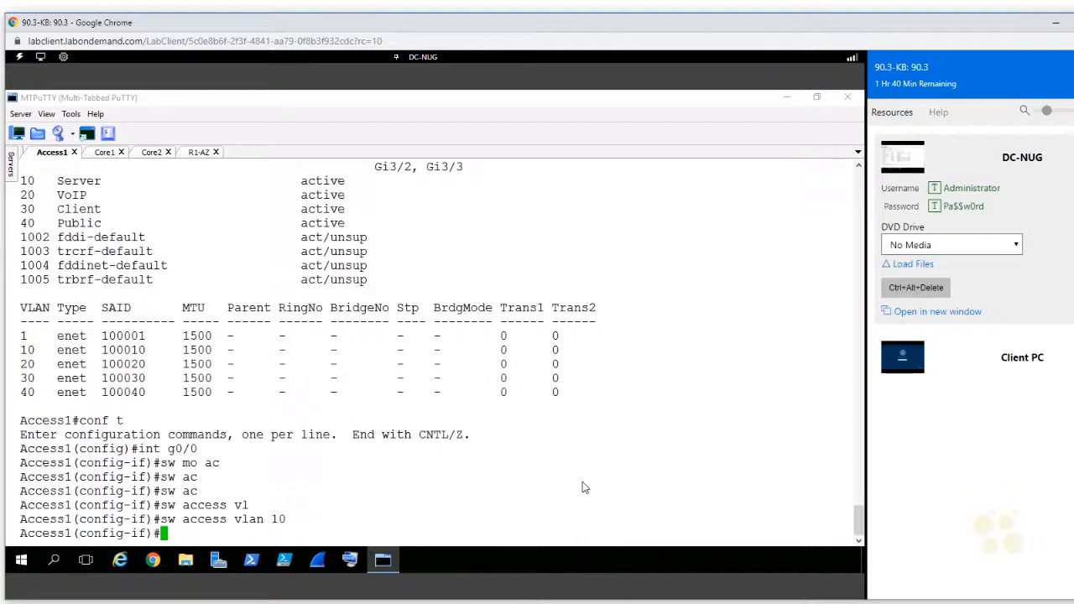
Step: Move to interface g1/0 on Access1 and set it to switchport access mode
type("int")
type("g1/0")
key("Return")
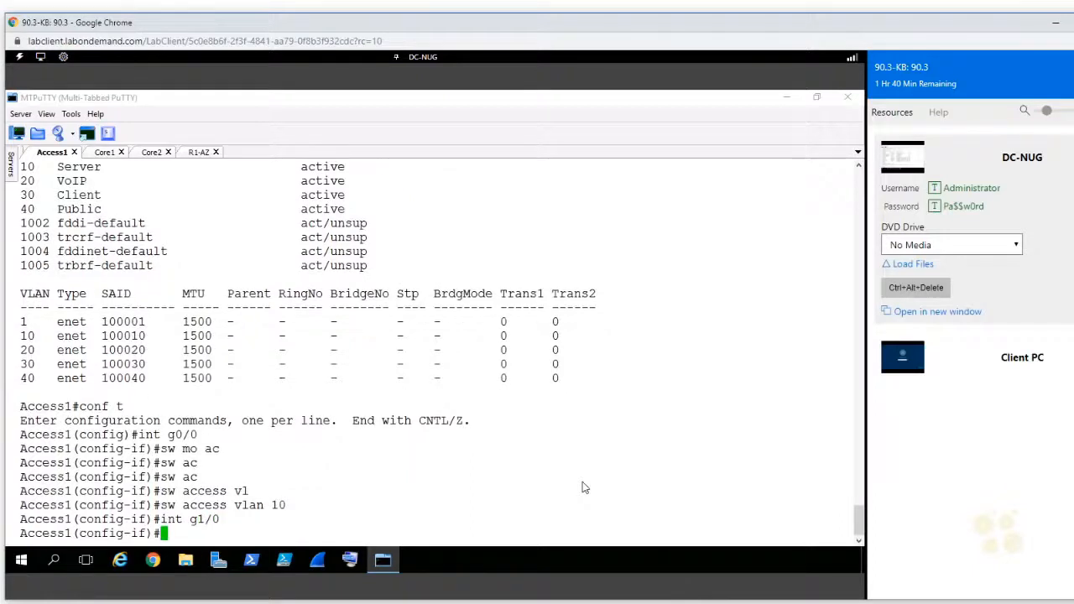
type("sw")
key("Tab")
type("mo")
key("Tab")
type("ac")
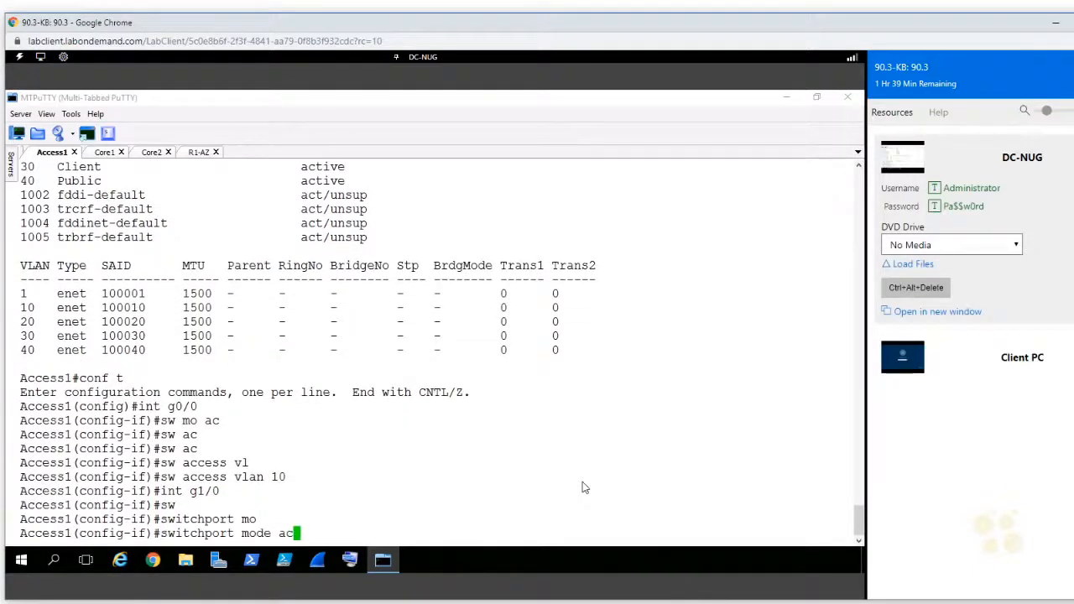
key("Tab")
key("Return")
Step: Assign interface g1/0 on Access1 to access VLAN 20
type("ss1(config-if)#")
key("Tab")
type("w")
key("Tab")
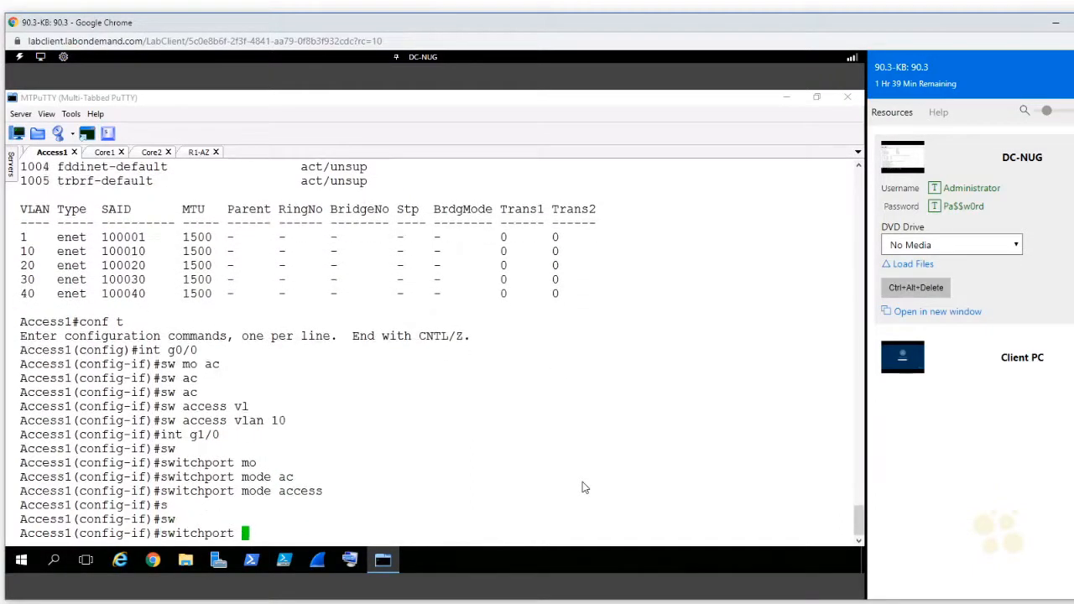
type("ac")
key("Tab")
type("vl")
key("Tab")
type("20")
key("Return")
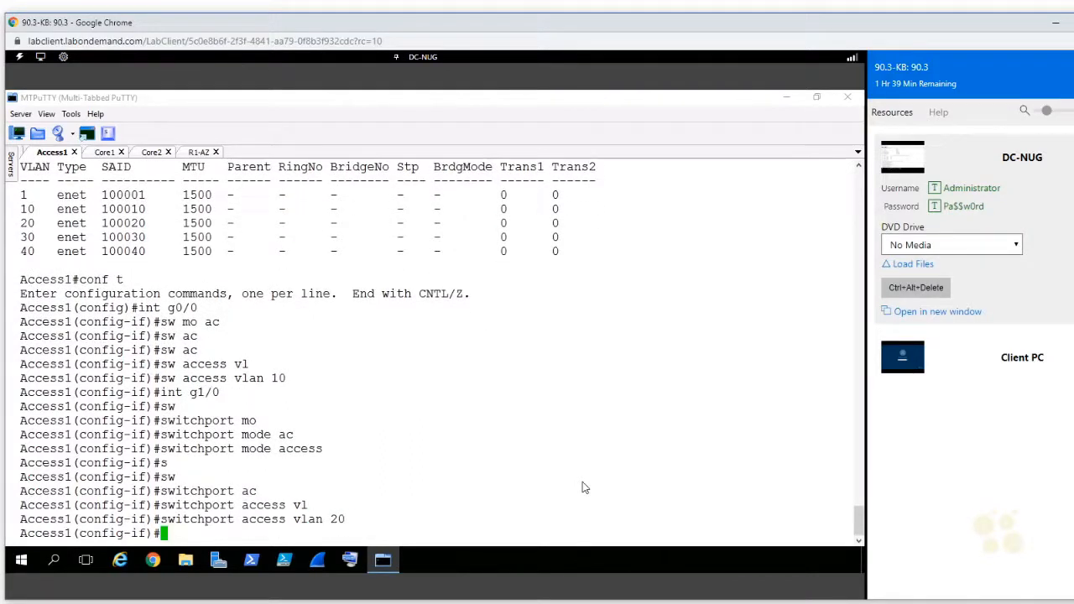
Step: Return to privileged mode on Access1 and display spanning tree for VLAN 10 to check the state of Gi0/0
key("ctrl+z")
type("show ")
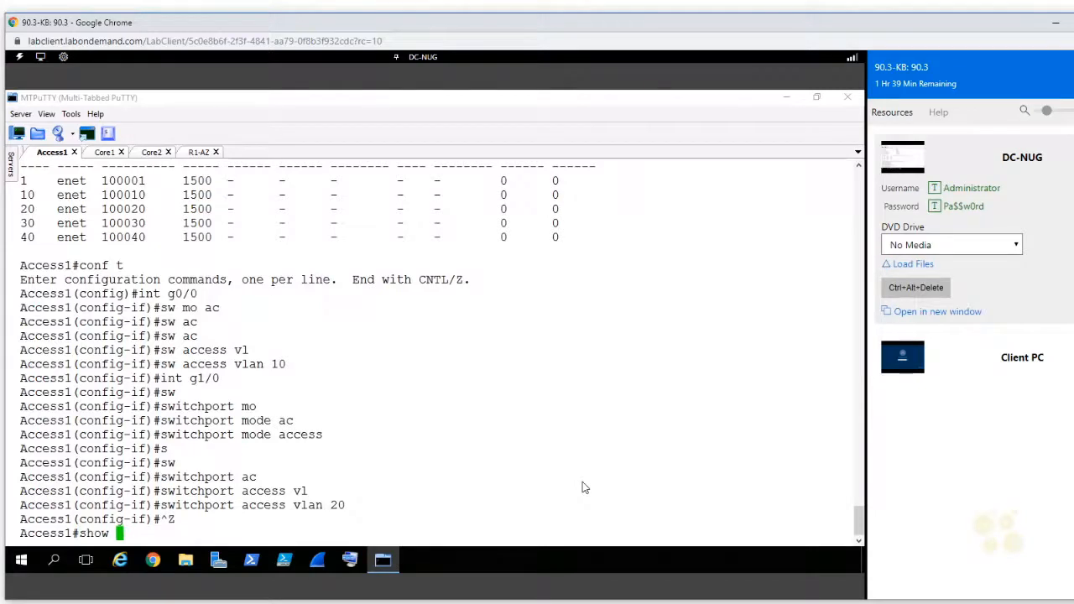
type("span")
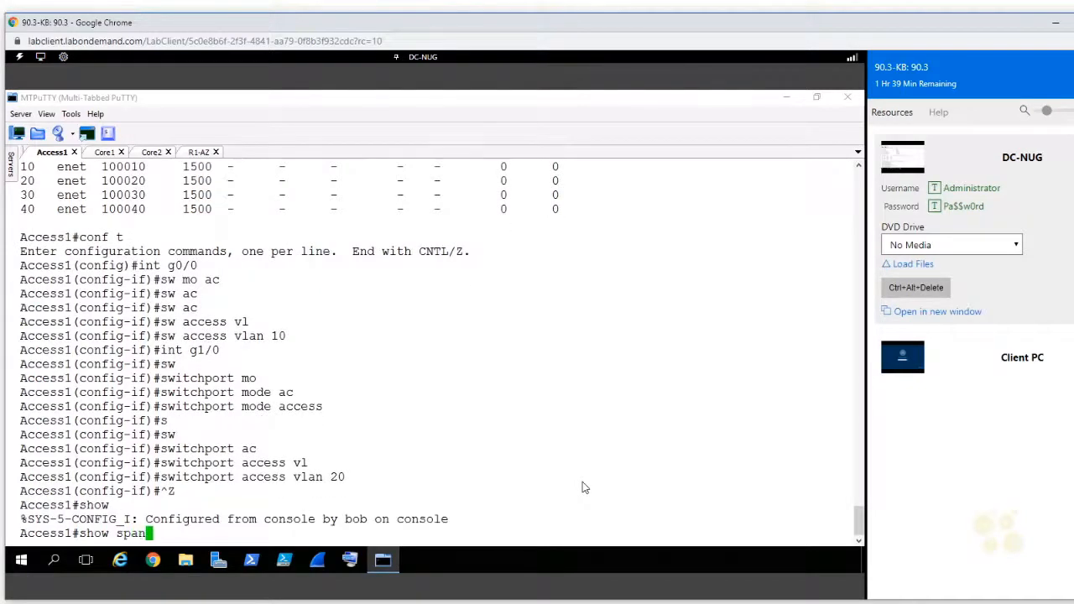
key("Tab")
type("vlan 10")
key("Return")
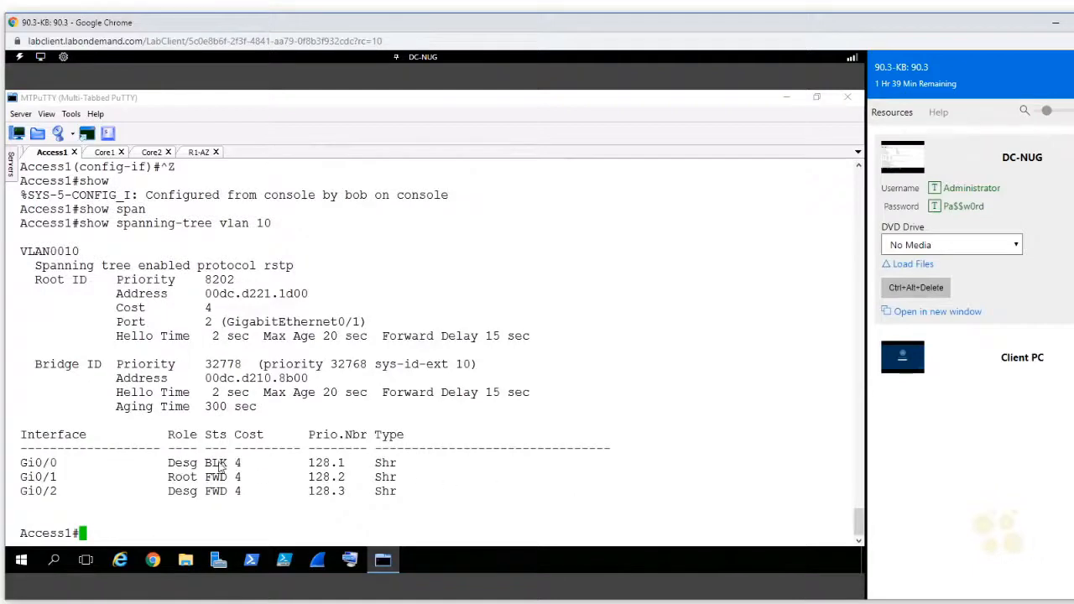
left_click_drag(206, 464, 225, 468)
Step: Display spanning tree for VLAN 20 on Access1 and check the state of Gi1/0
key("Up")
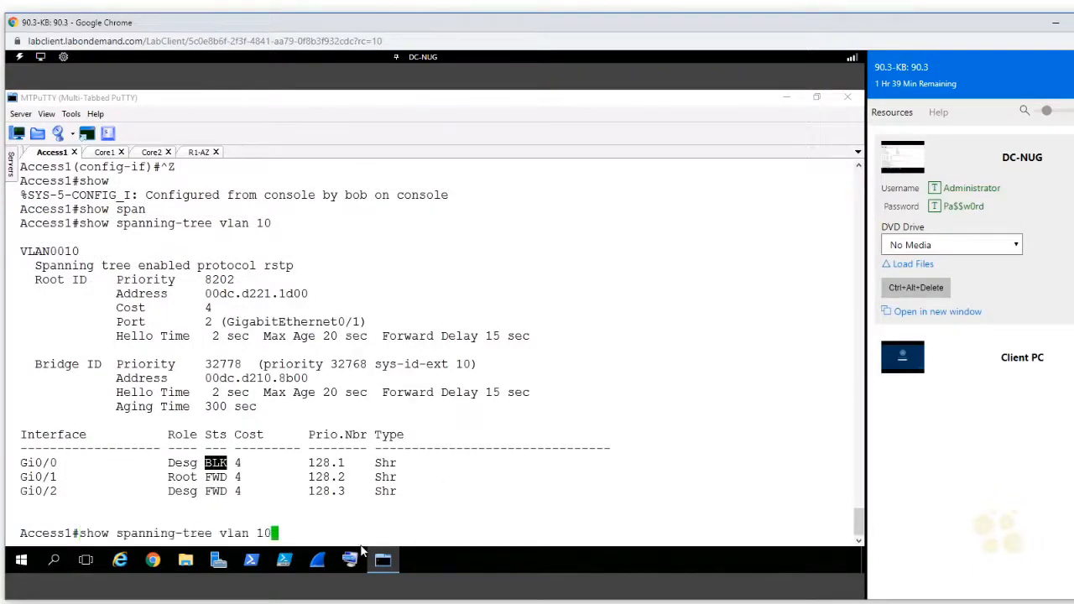
key("BackSpace")
type("20")
key("Return")
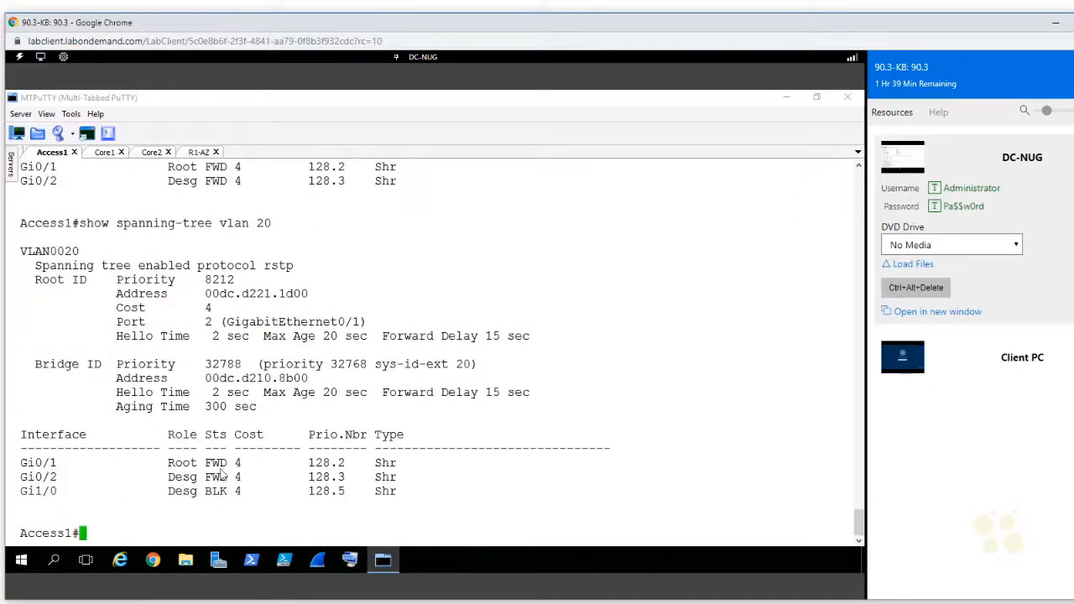
double_click(216, 491)
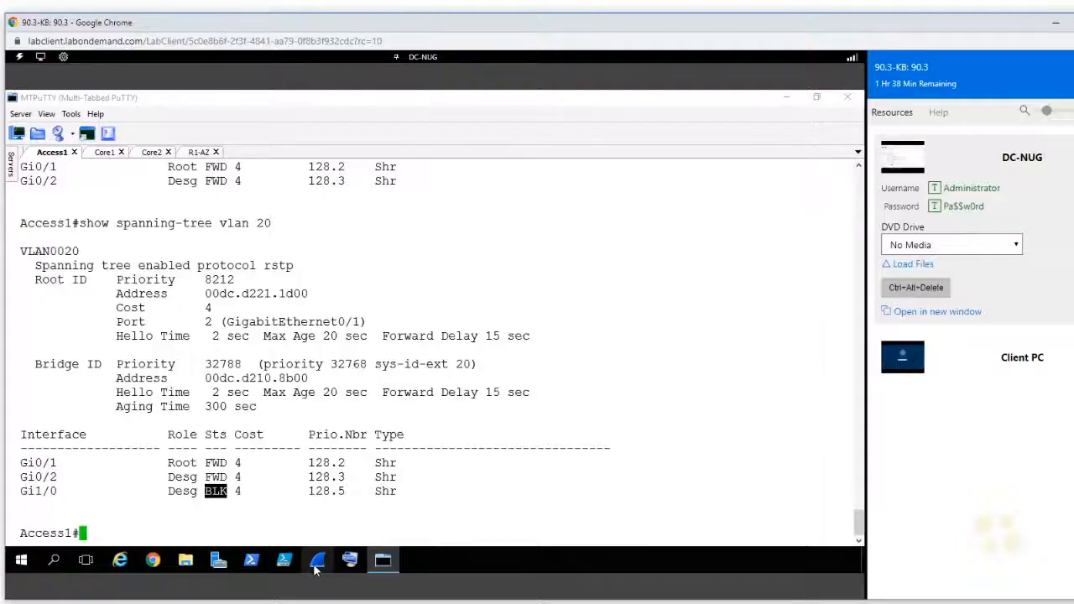
Step: Rerun the VLAN 10 spanning-tree command on Access1 to recheck the port states
key("Up")
key("Up")
key("Return")
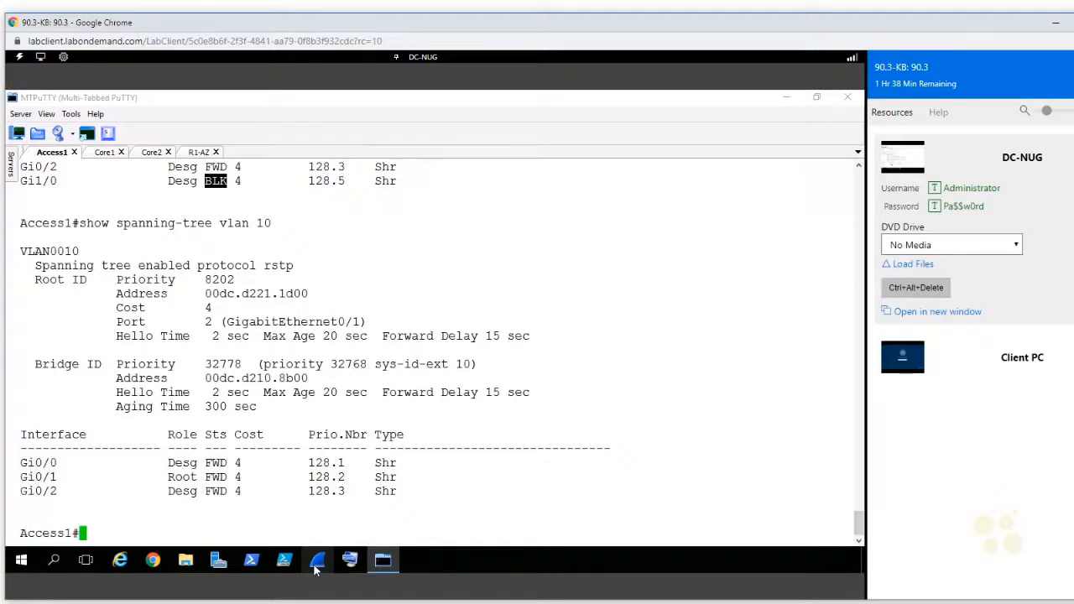
double_click(215, 491)
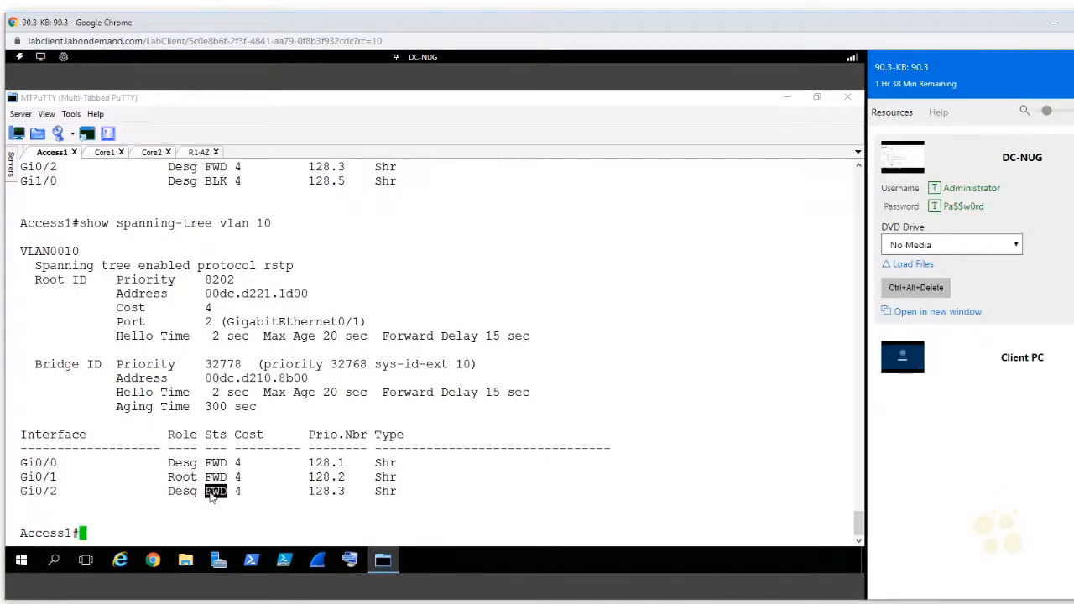
Step: Return to the R1-AZ session and repeat the ping to 10.16.0.10 twice
left_click(193, 152)
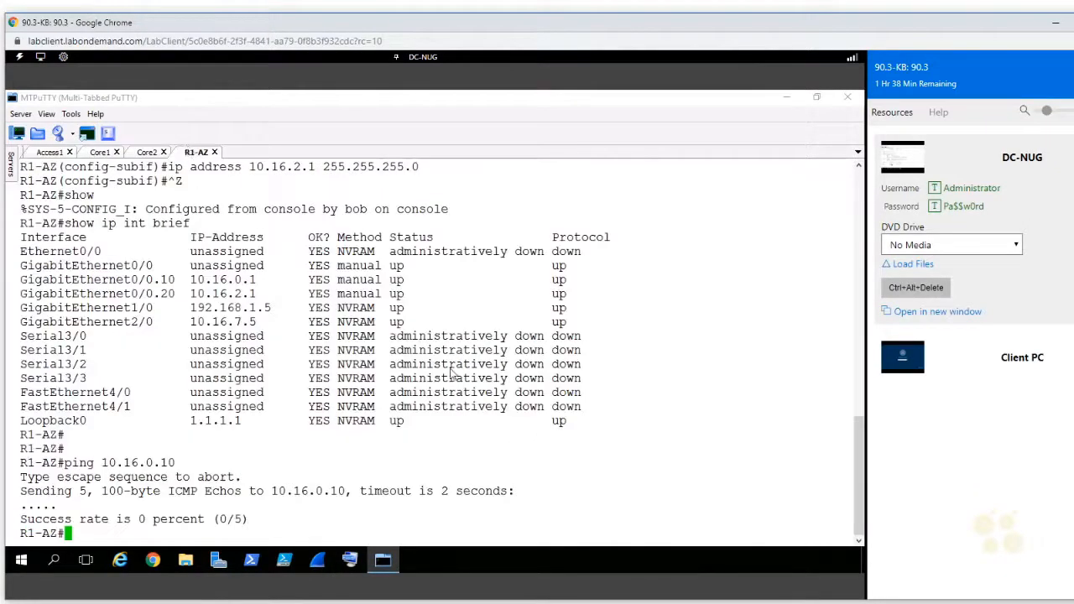
key("Up")
key("Return")
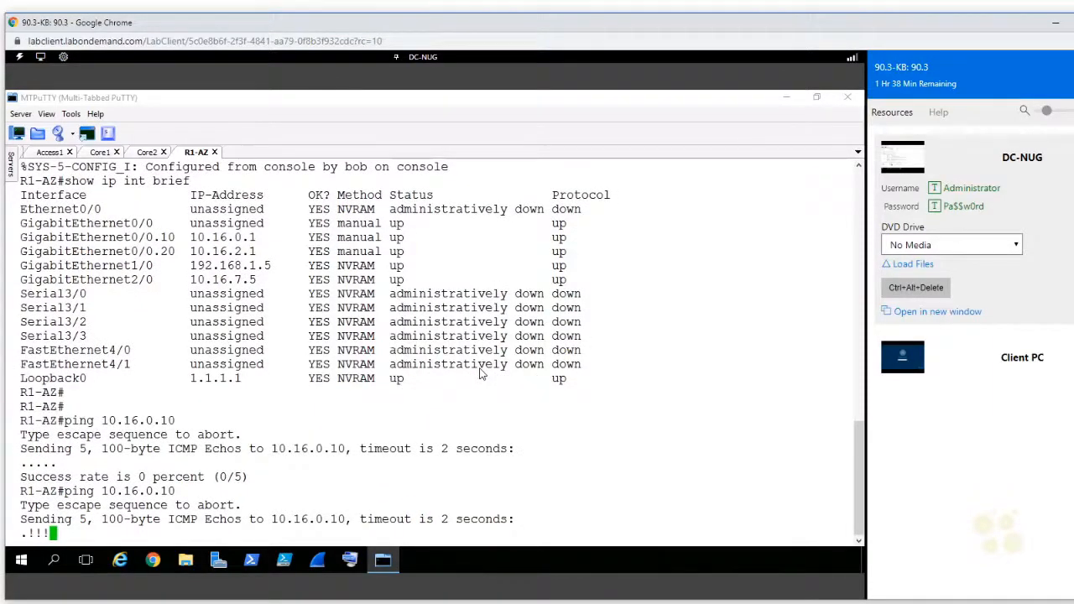
key("Up")
key("Return")
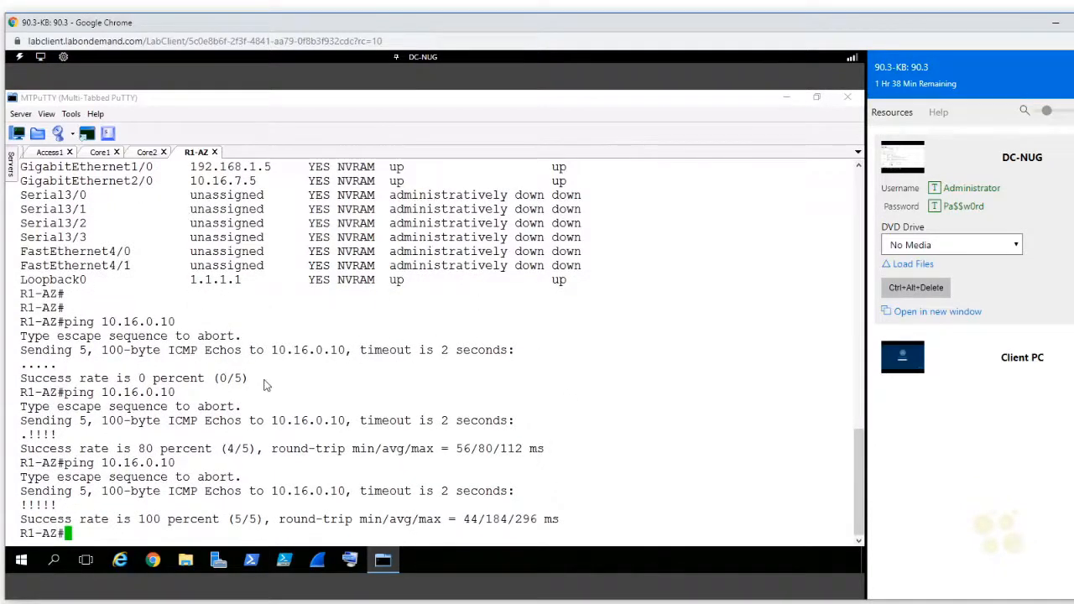
Step: Change the recalled ping target to 10.16.2.10 and test connectivity from R1-AZ to PC-20
key("Up")
key("Left")
key("Left")
key("Left")
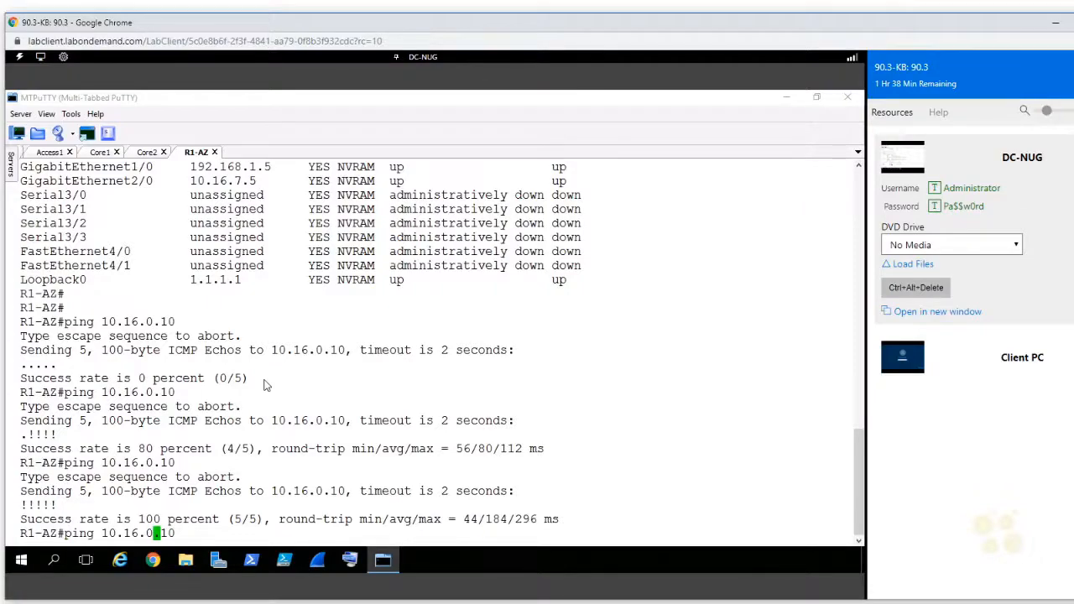
key("BackSpace")
type("2")
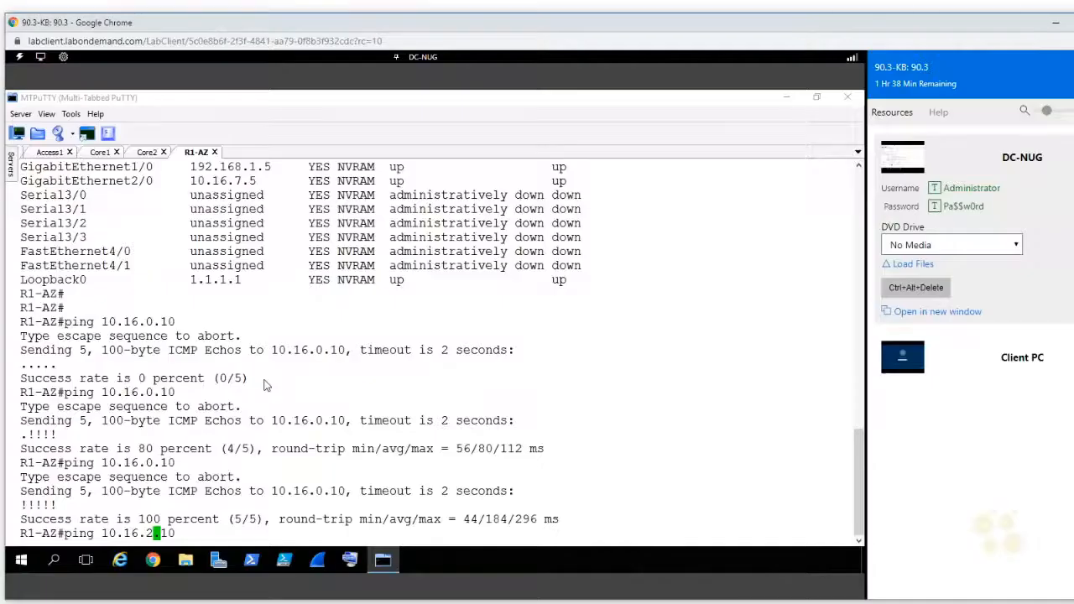
key("Return")
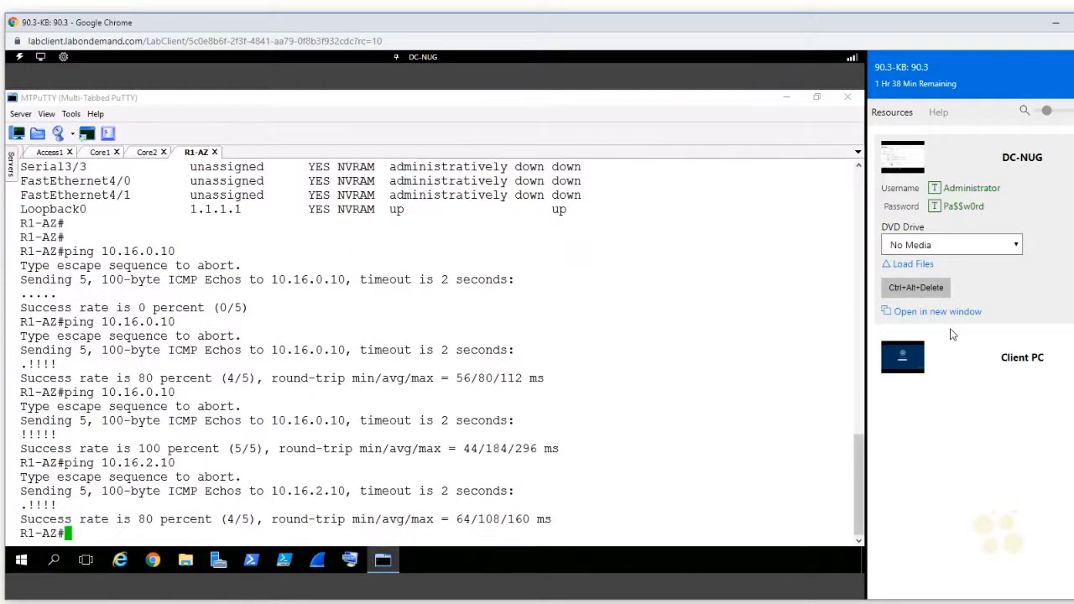
Step: Switch to the Client PC virtual machine and sign in as Administrator with the account password
left_click(957, 359)
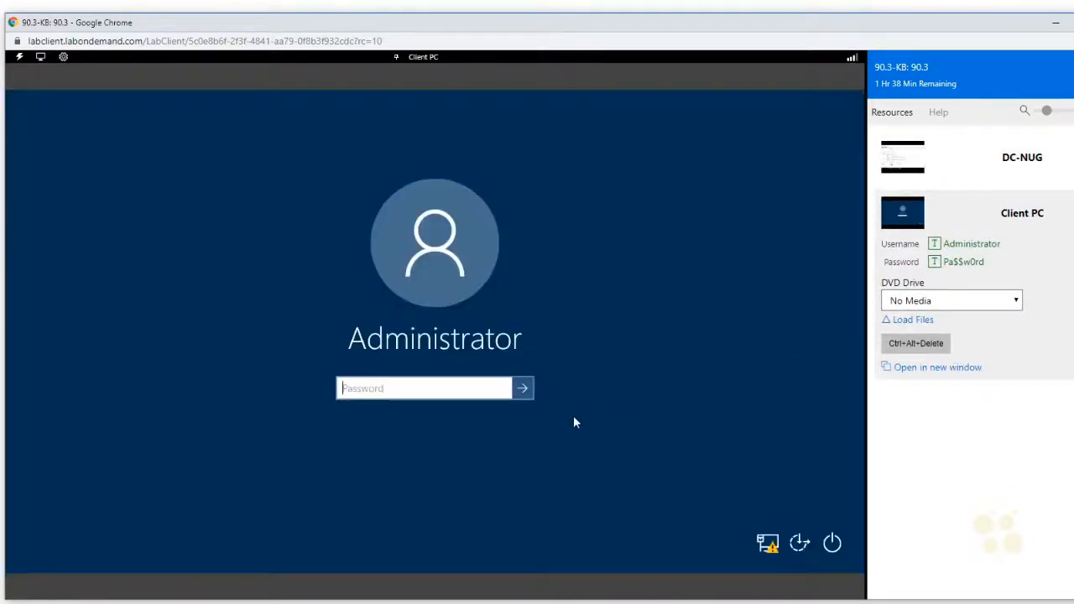
type("Pa$$")
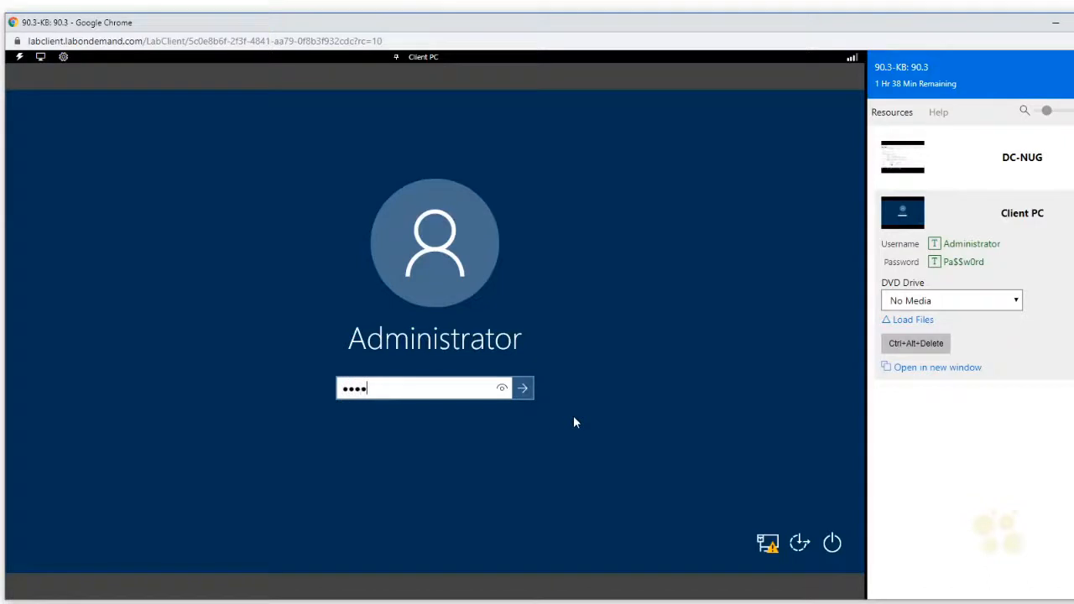
type("w0rd")
key("Return")
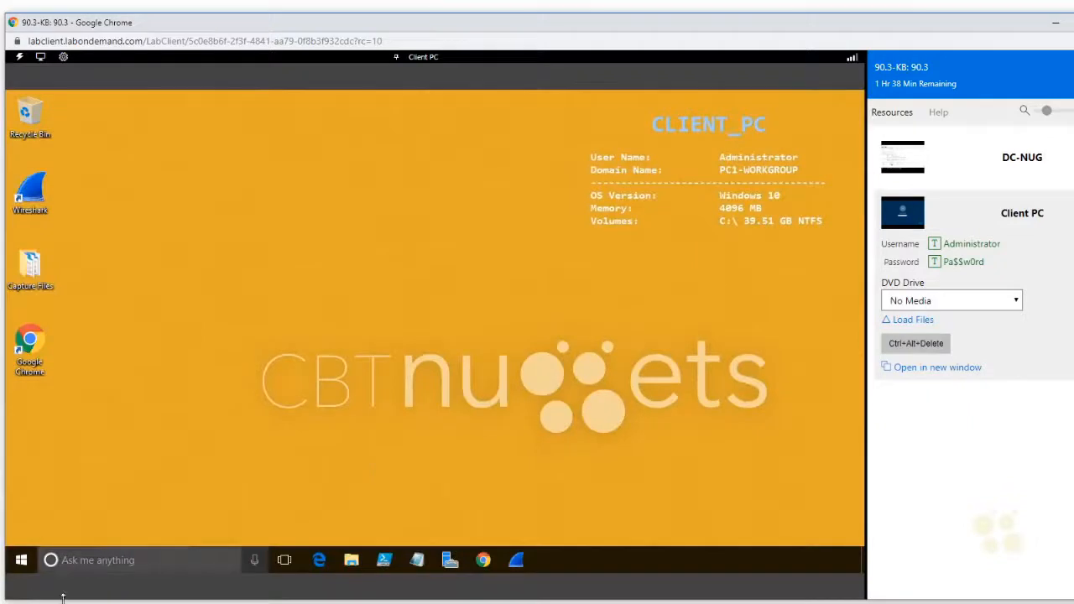
Step: Open a Command Prompt on the Client PC and display its IP configuration with ipconfig
left_click(23, 562)
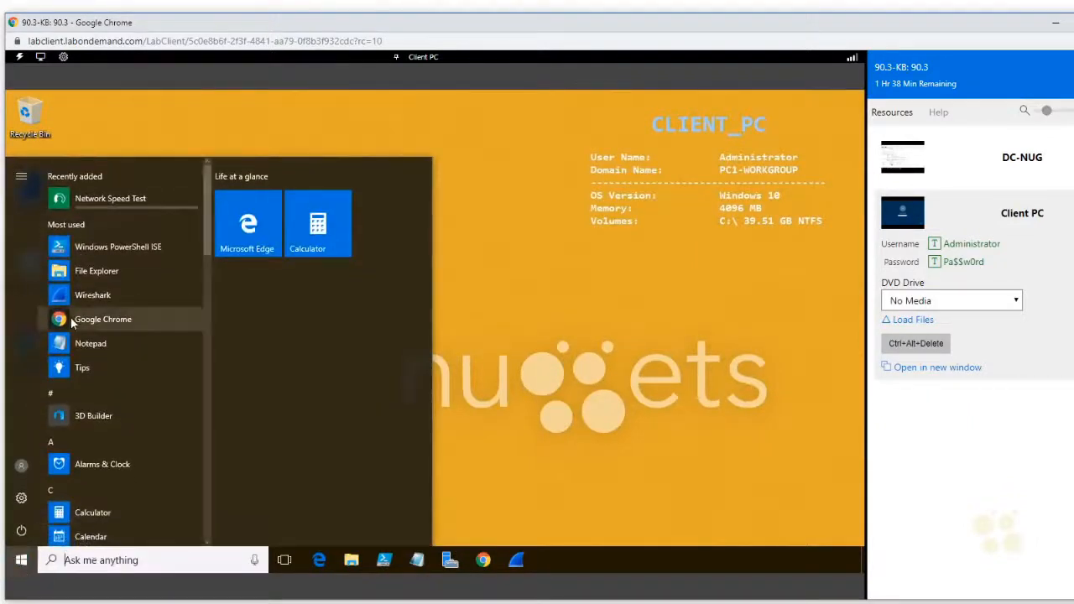
type("cmd")
key("Return")
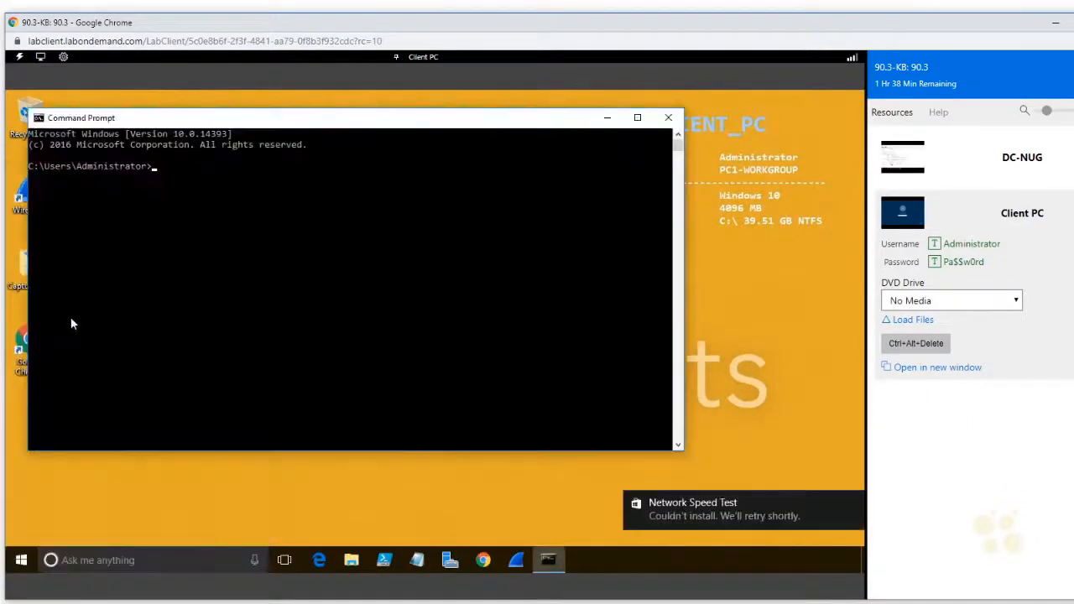
type("ipconfig")
key("Return")
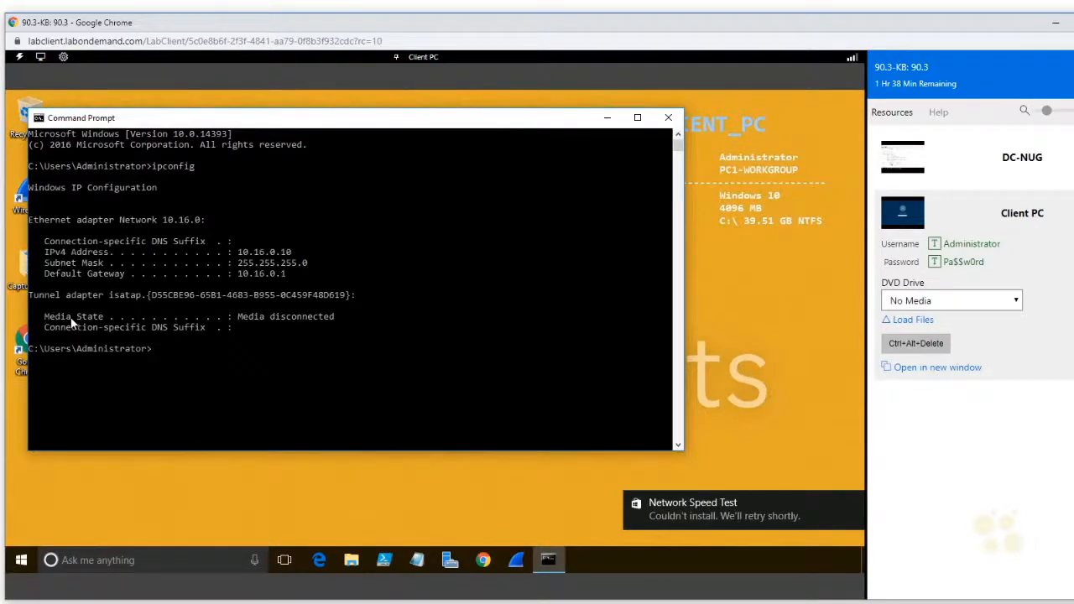
Step: Ping PC-20 at 10.16.2.10 from the Client PC and interrupt the ping before it completes
type("ping 10.16.2.10")
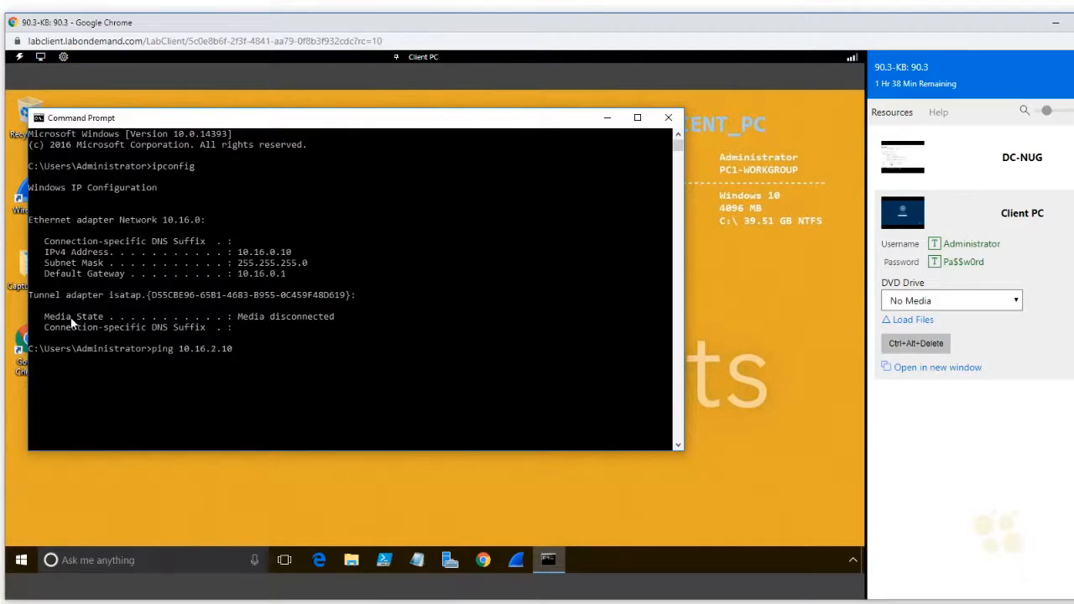
key("Return")
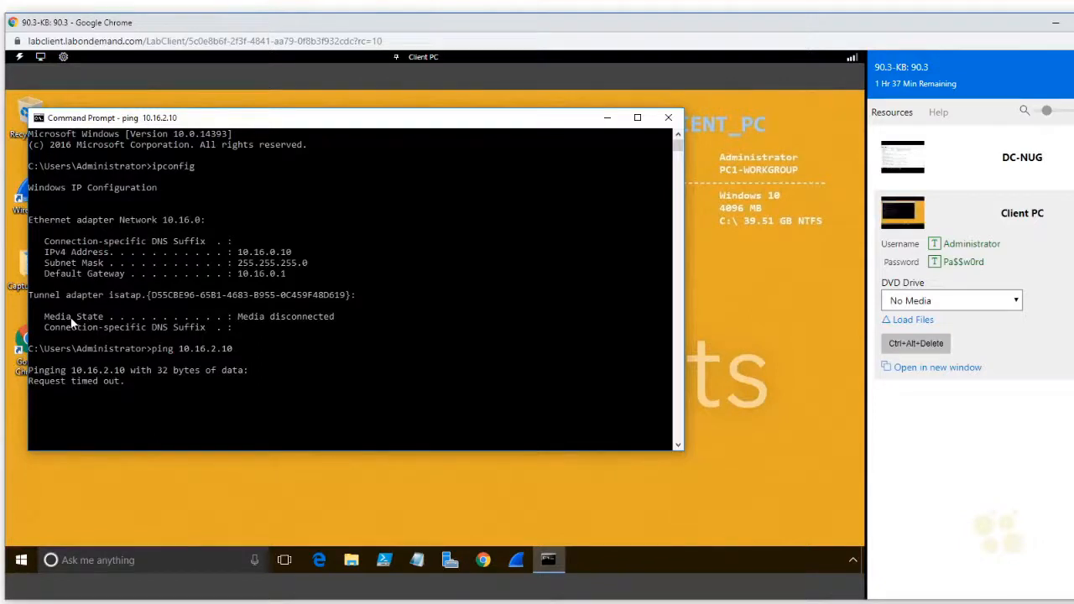
key("ctrl+c")
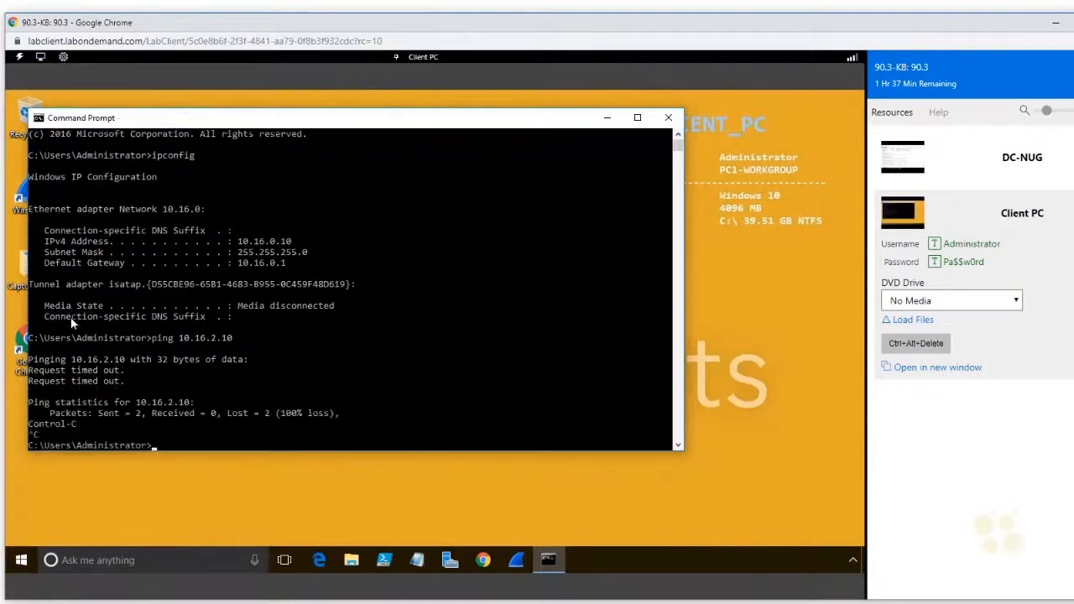
Step: Change the recalled ping target to the default gateway 10.16.0.1 and run the ping twice
key("Up")
key("BackSpace")
key("BackSpace")
key("BackSpace")
key("BackSpace")
type("0.1")
key("Return")
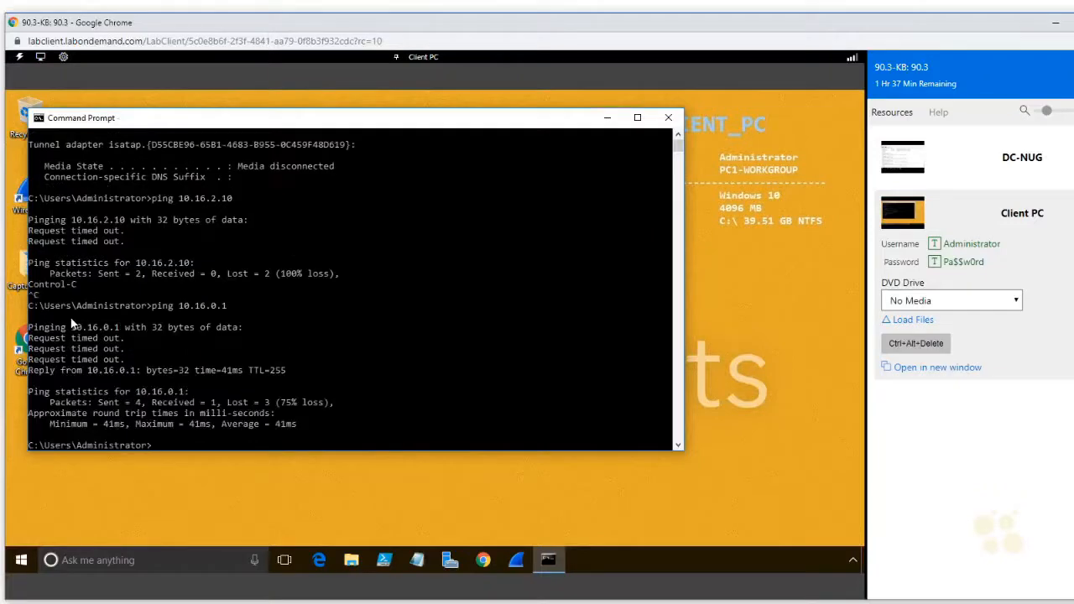
key("Up")
key("Return")
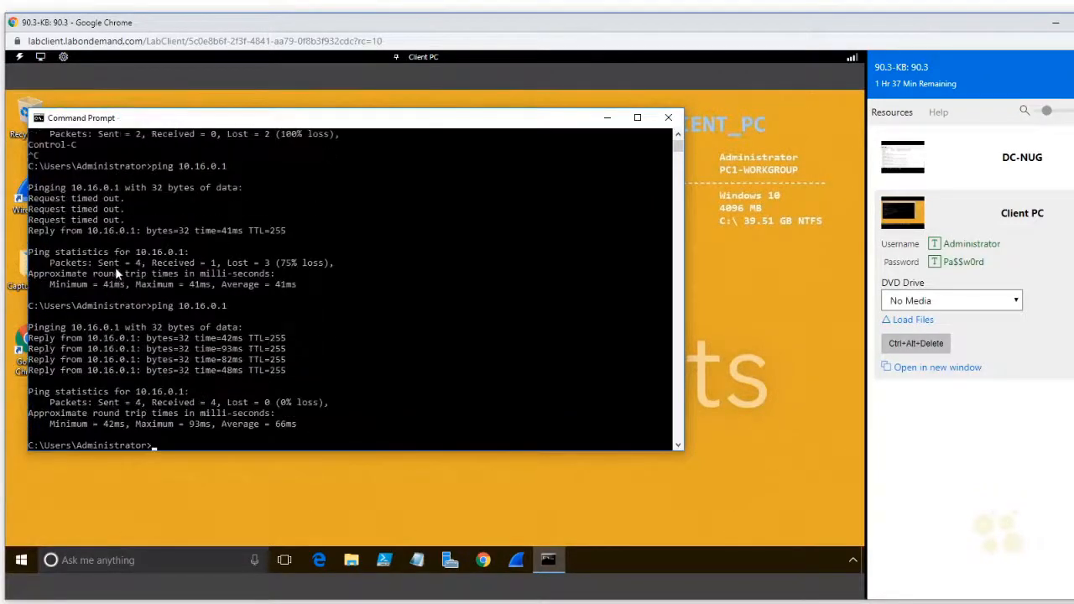
Step: Ping 10.16.2.10 again from the Client PC and review the replies against the earlier gateway pings
type("ping 10.16.2.10")
key("Return")
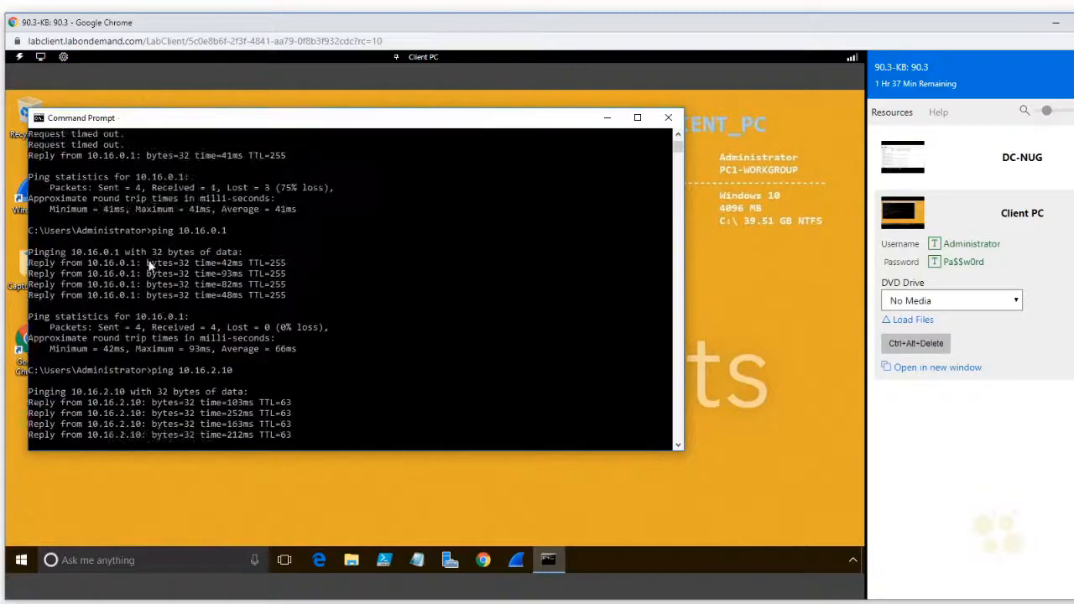
scroll(148, 265, "up", 2)
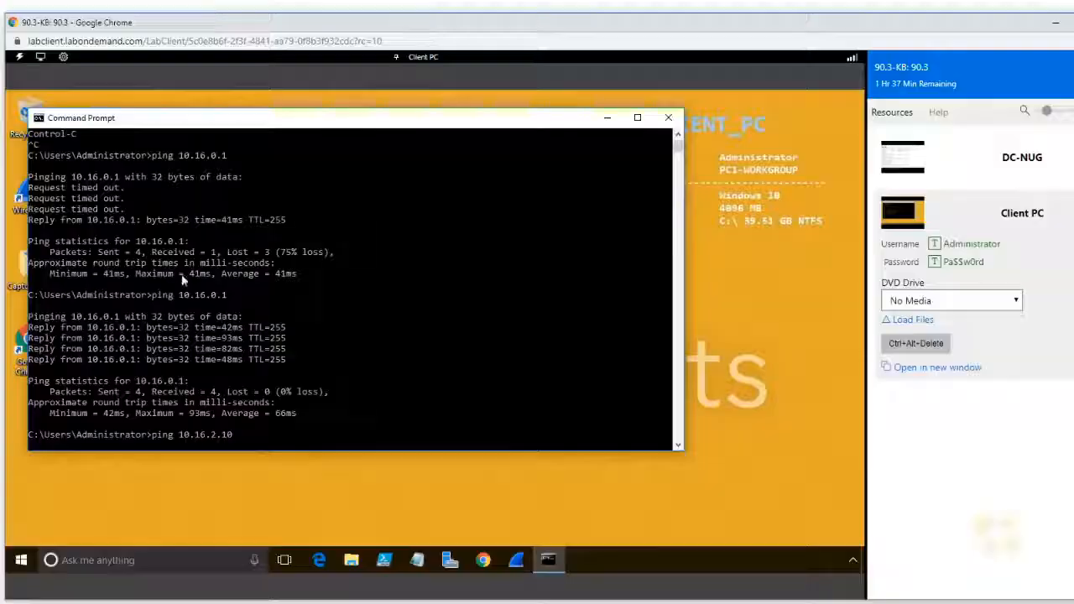
scroll(204, 276, "down", 3)
scroll(204, 276, "up", 6)
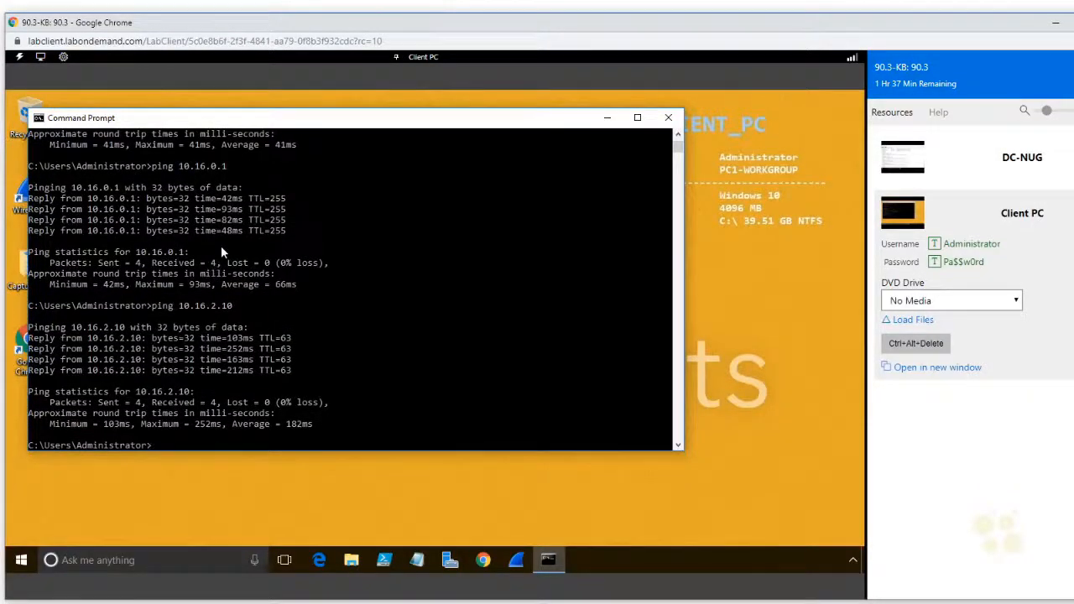
Step: Trace the route to 10.16.2.10 without name resolution using tracert -d, and highlight the second hop's address
type("tracert -d 10.16.2")
type(".10")
key("Return")
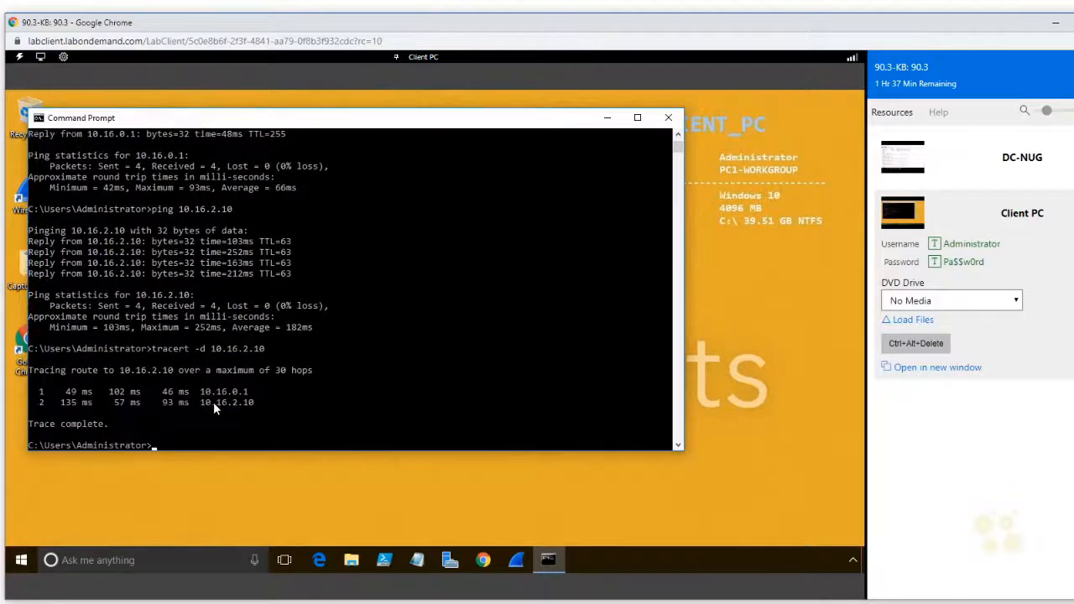
left_click_drag(199, 403, 253, 411)
left_click_drag(260, 403, 196, 406)
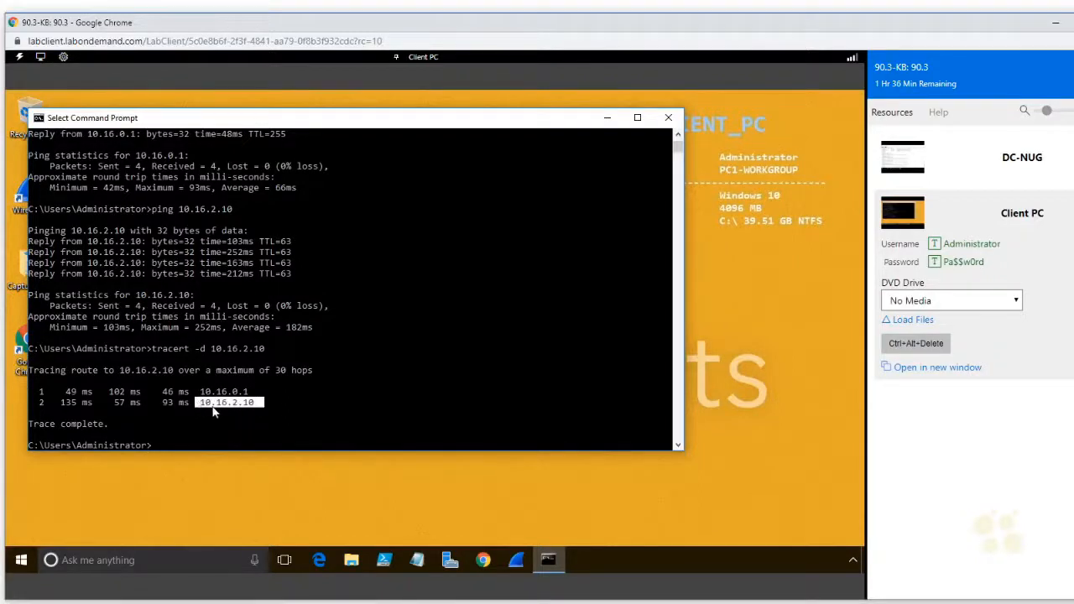